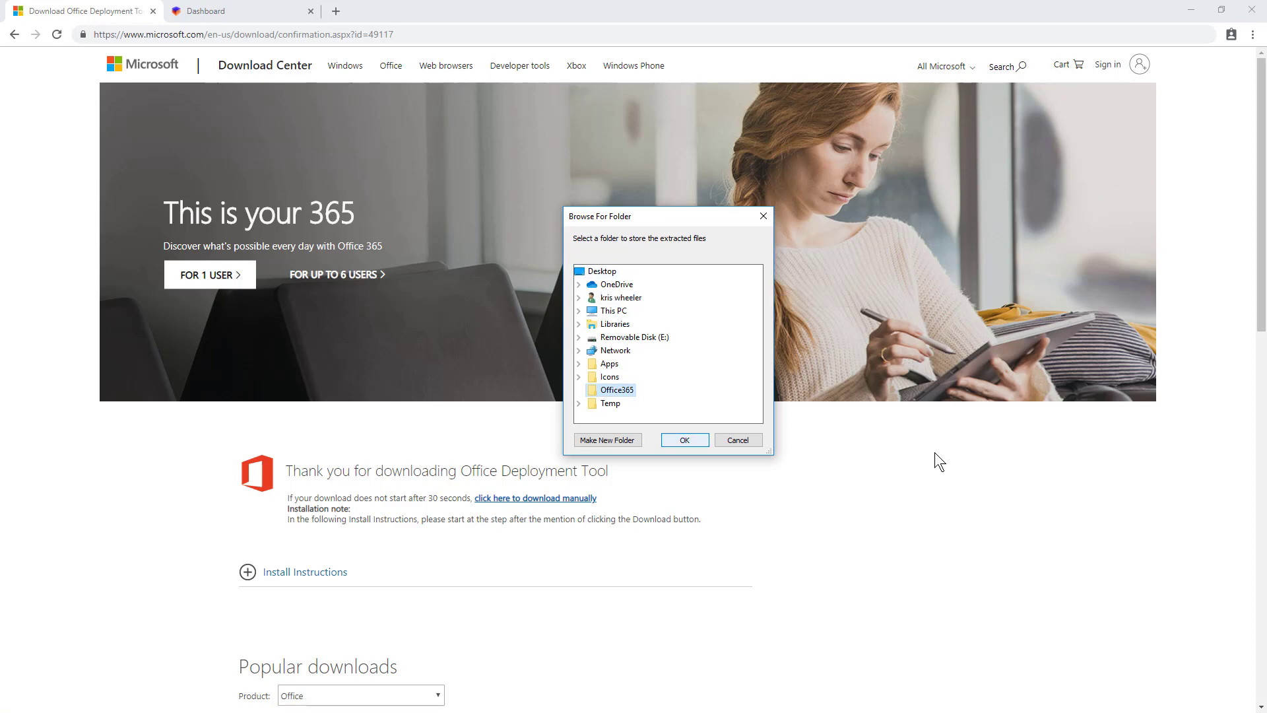
- Extract the Office Deployment Tool files into the Office365 folder
key("Return")
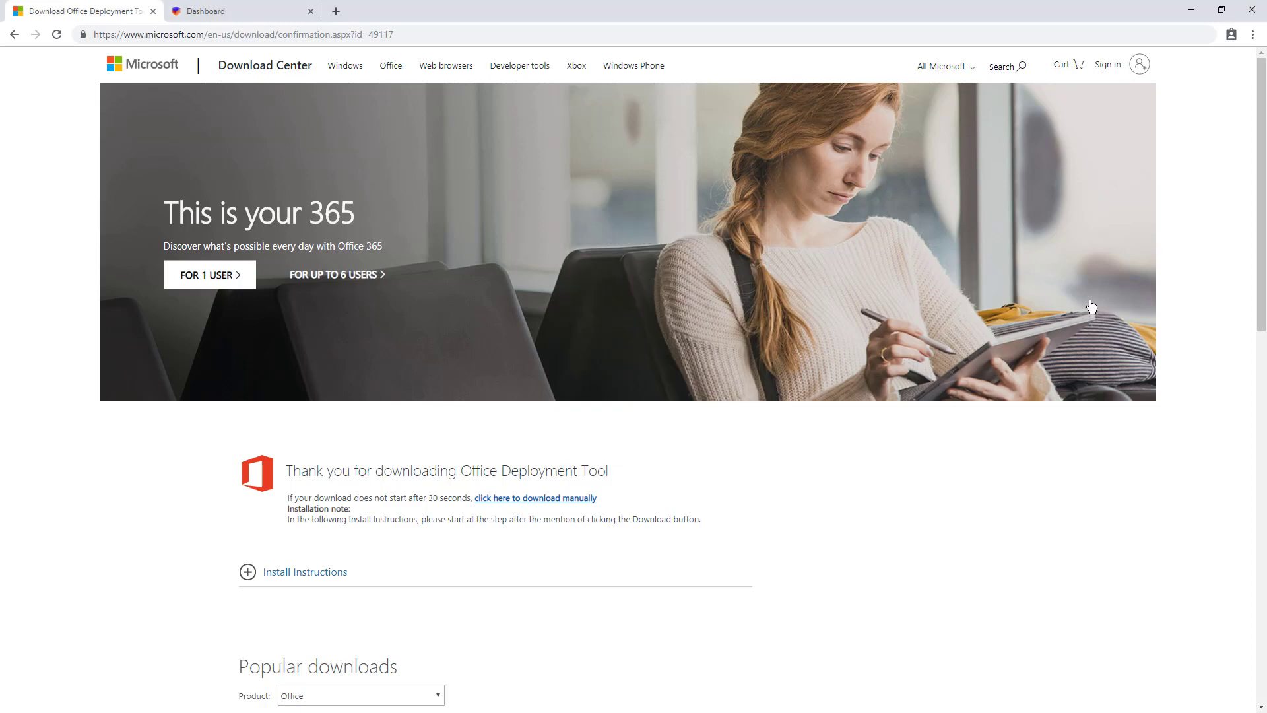
- Return to the local-source deployment guide, follow its Office Customization Tool link and create a new configuration without signing in
left_click(14, 36)
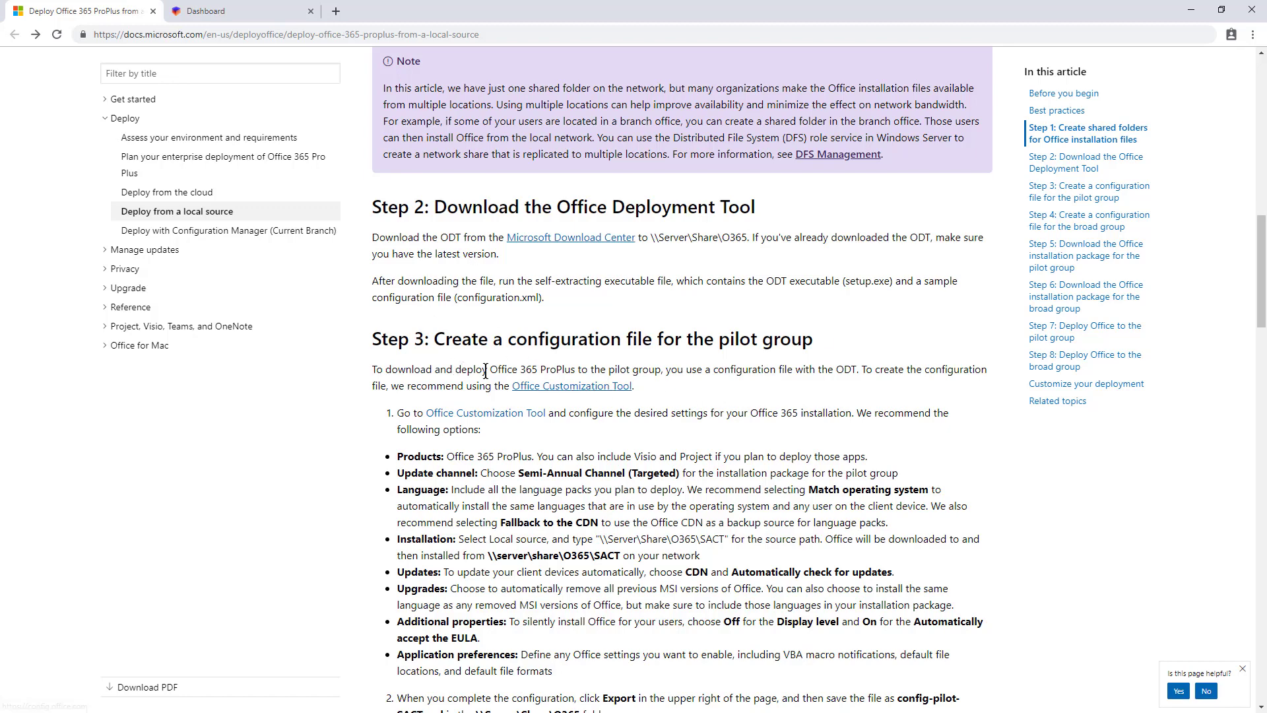
left_click(585, 389)
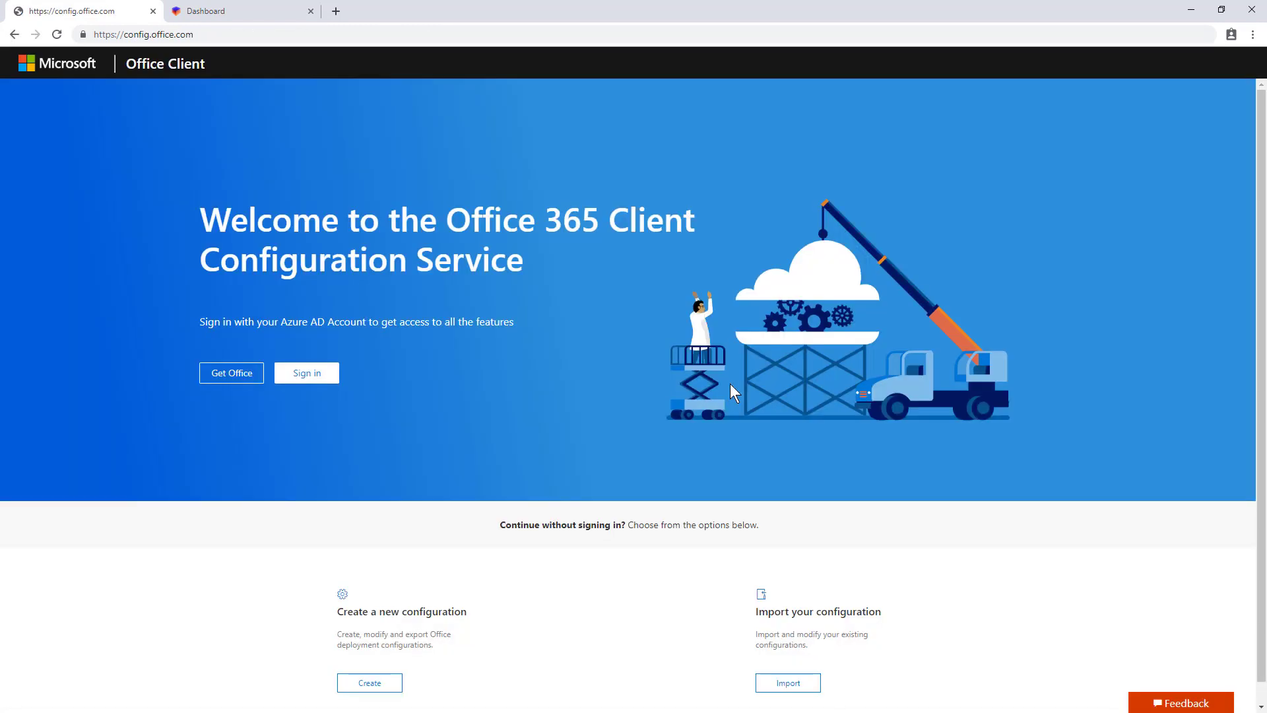
scroll(549, 440, "down", 1)
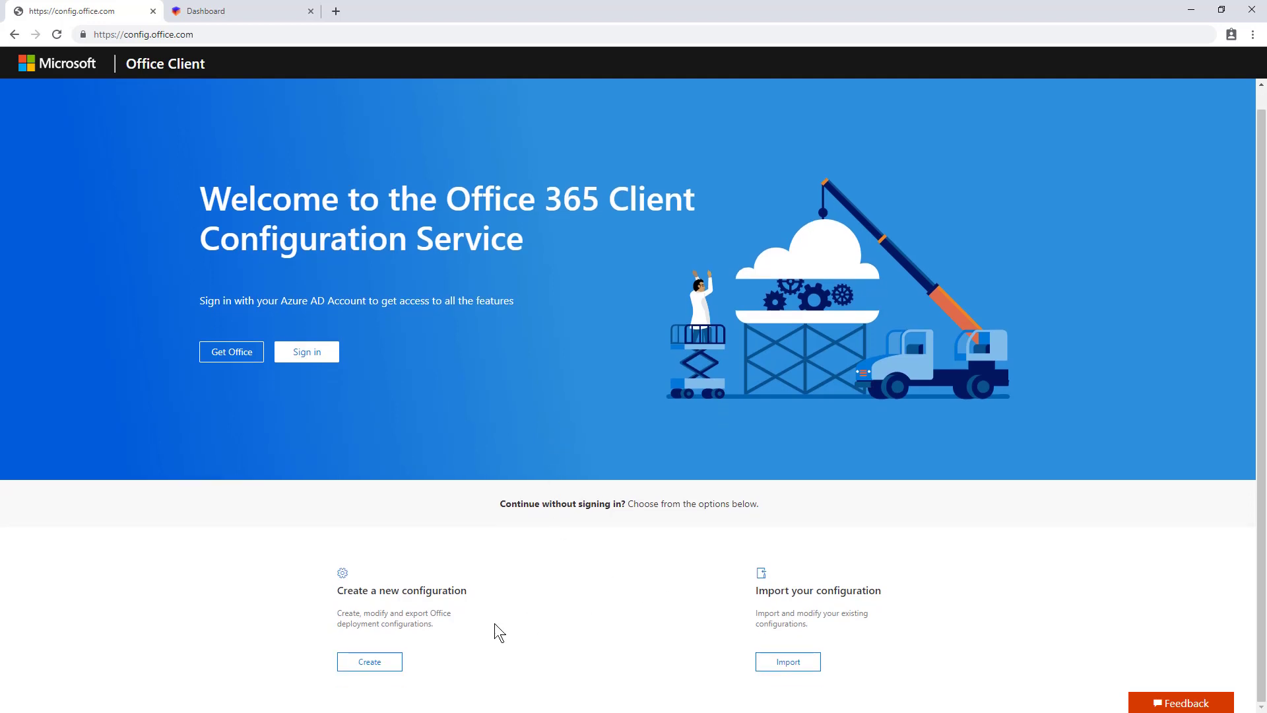
left_click(373, 668)
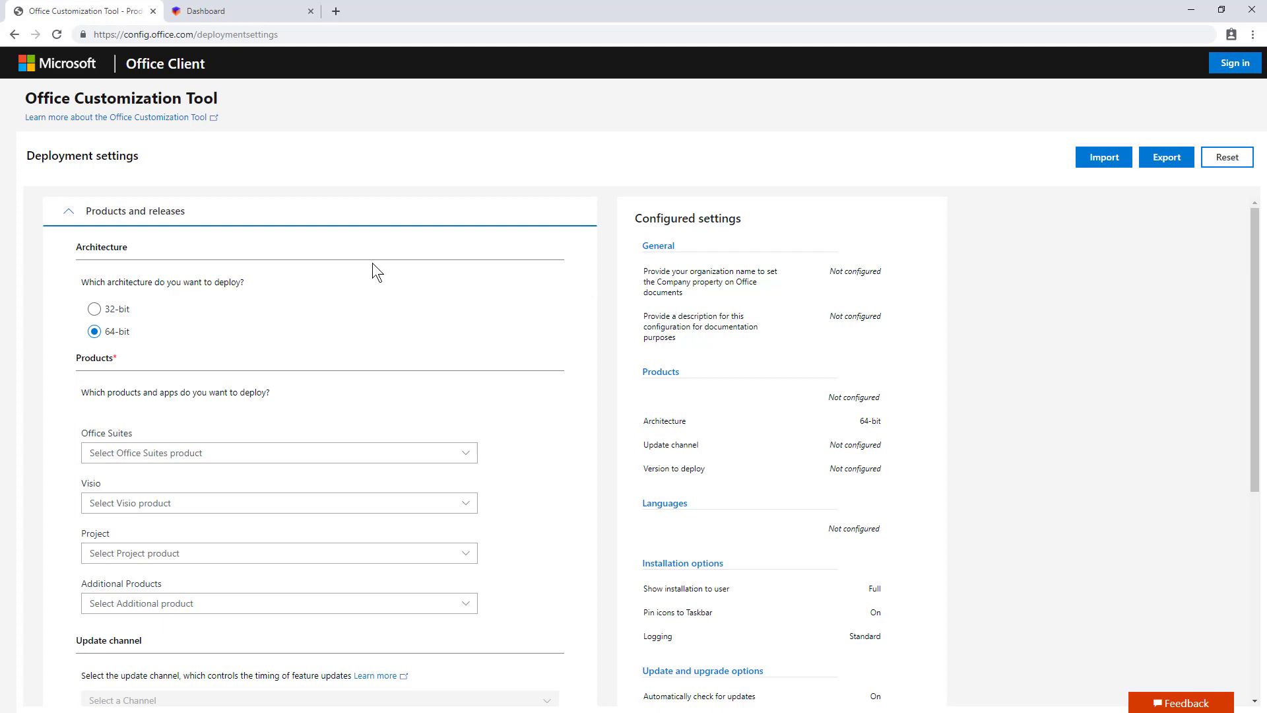
- Choose Office Professional Plus 2019 - Volume License as the Office suite to deploy
scroll(310, 319, "down", 1)
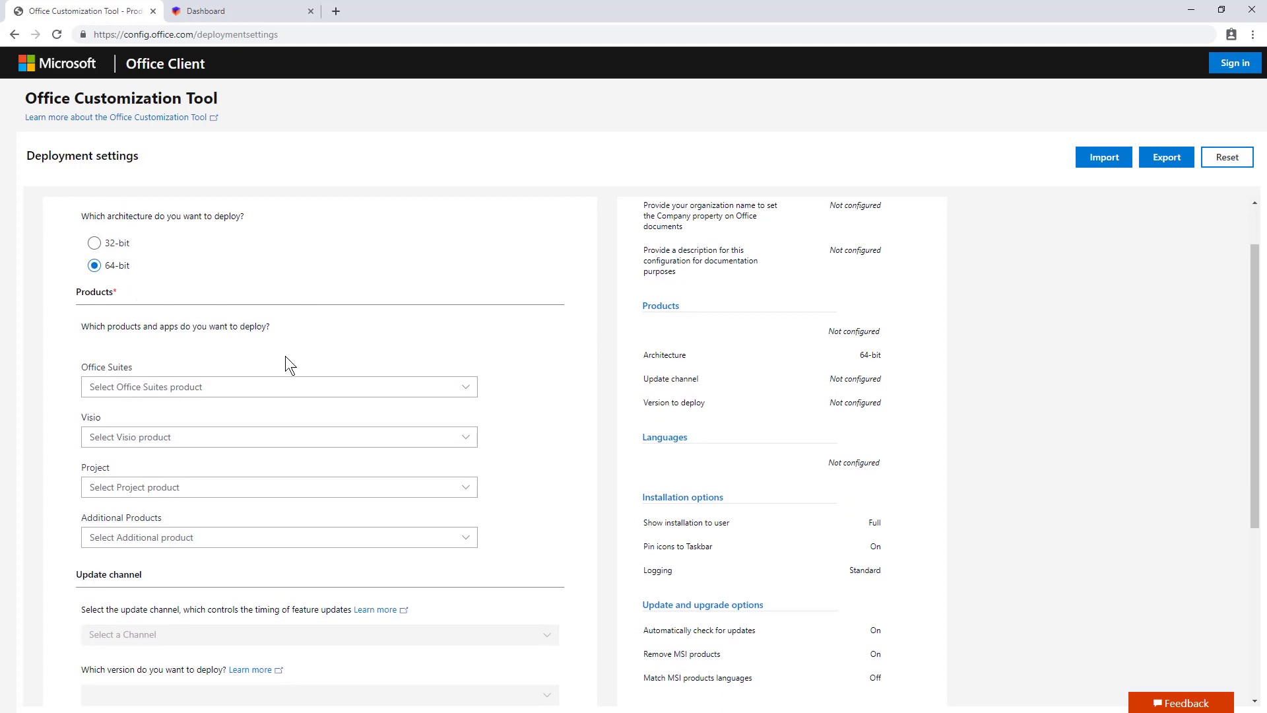
left_click(452, 391)
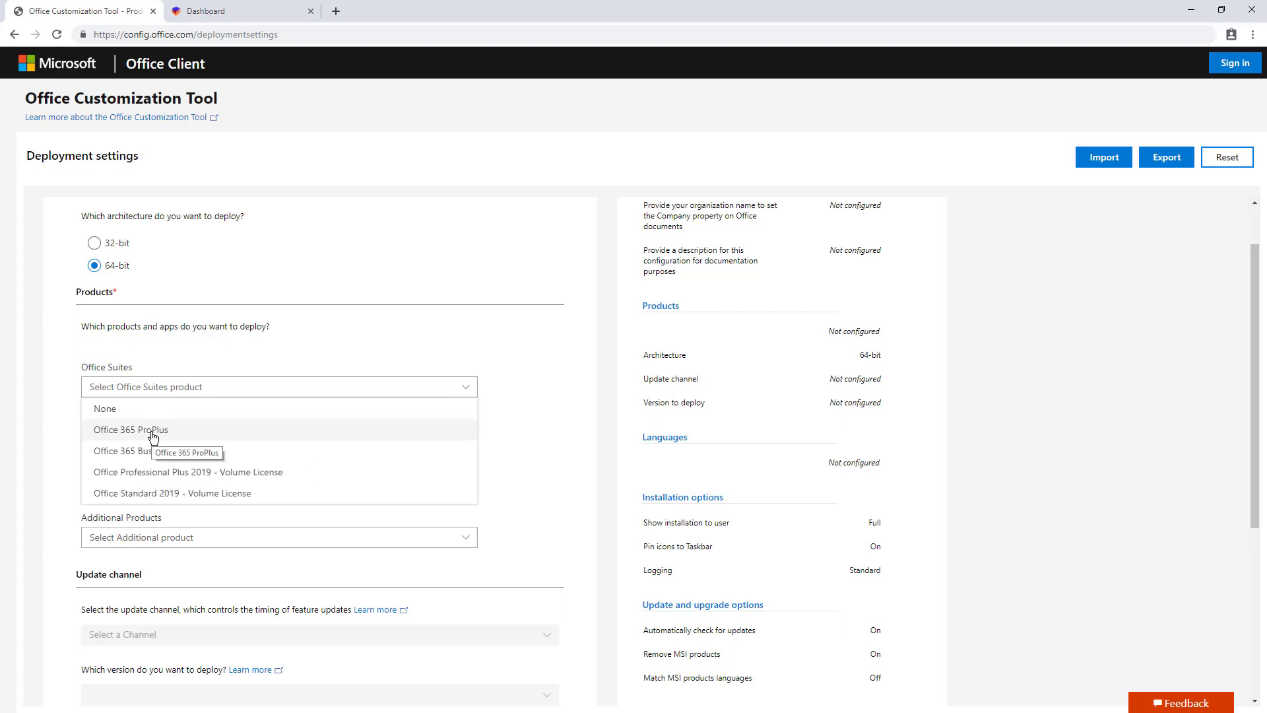
left_click(236, 474)
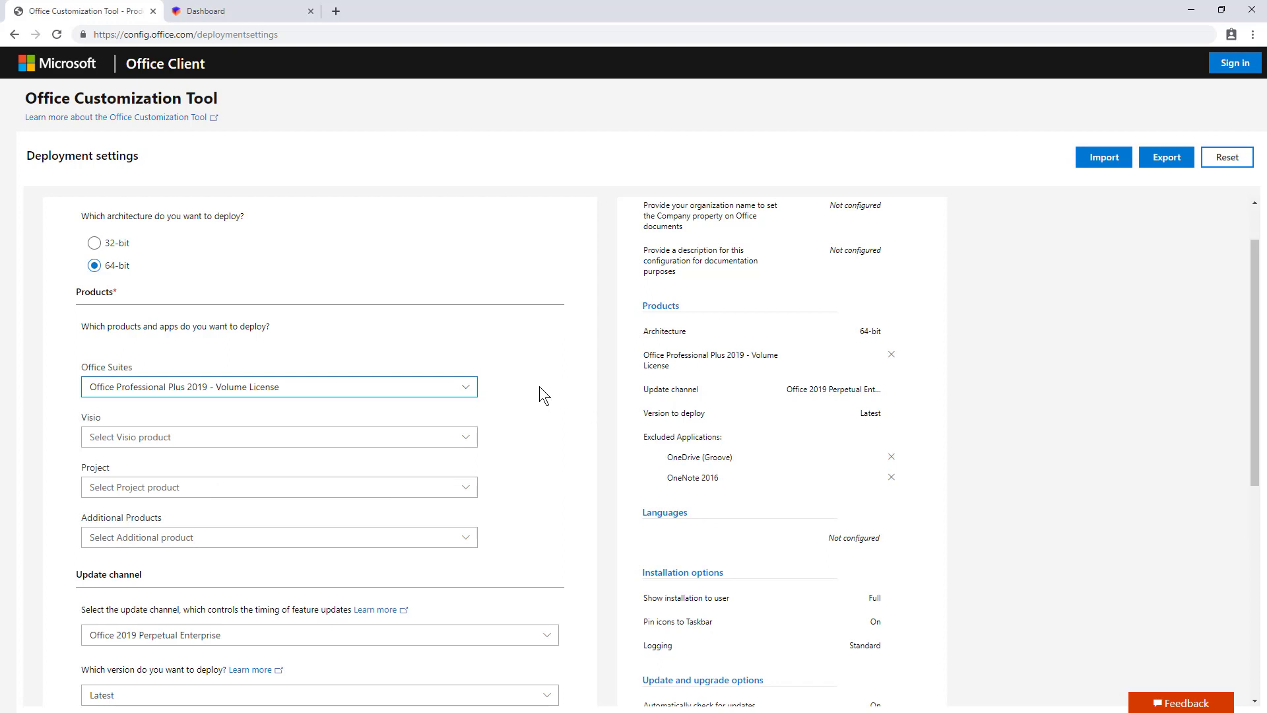
- Choose None for both Visio and Project, and leave the additional products unselected
left_click(470, 437)
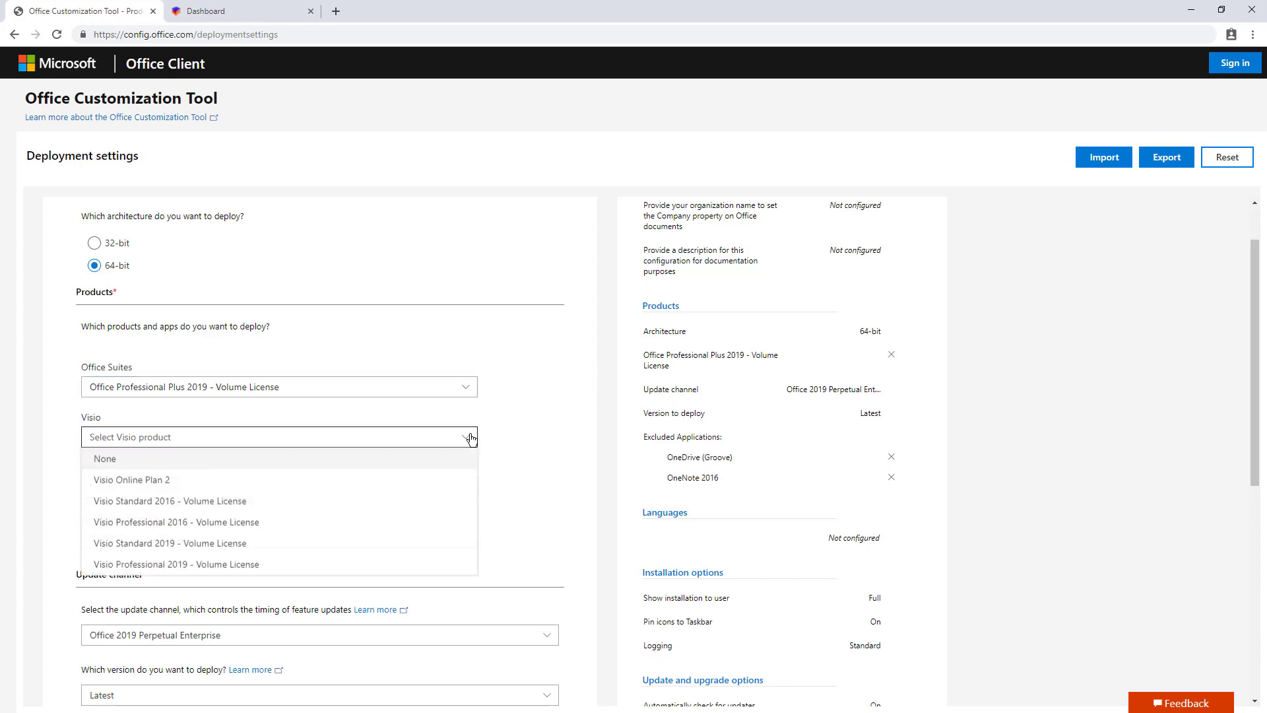
left_click(102, 460)
left_click(452, 487)
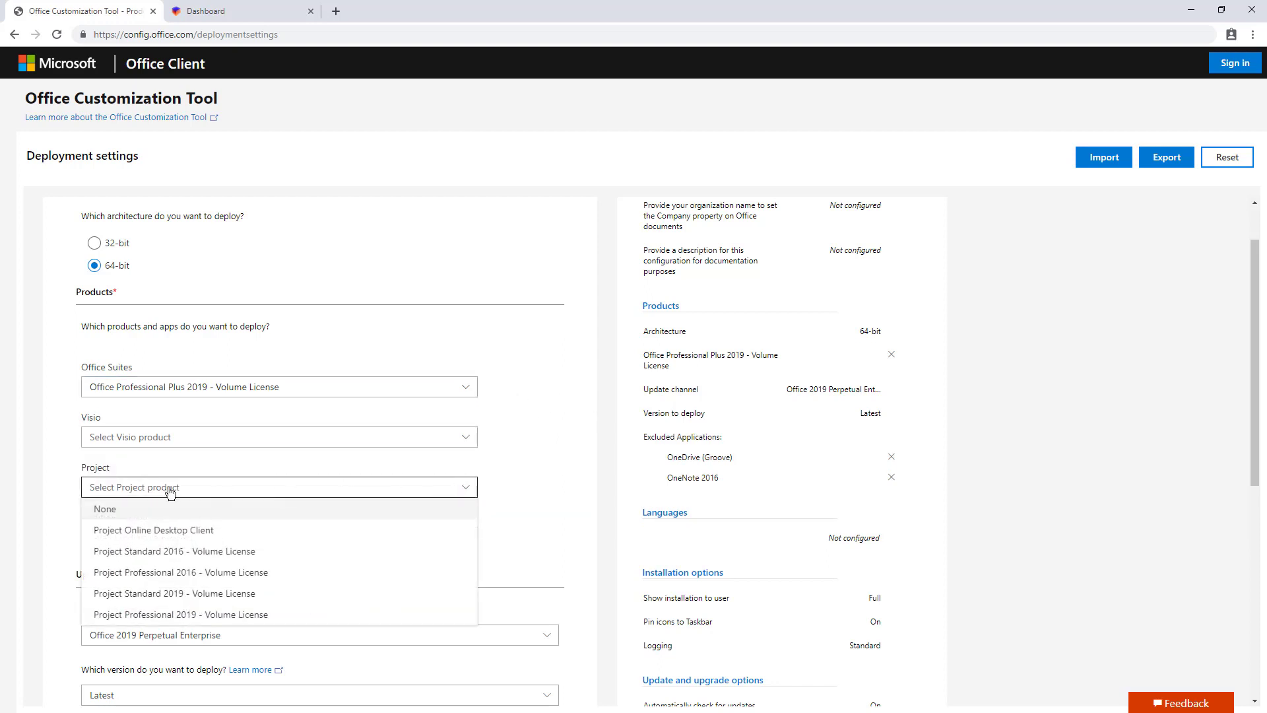
left_click(109, 508)
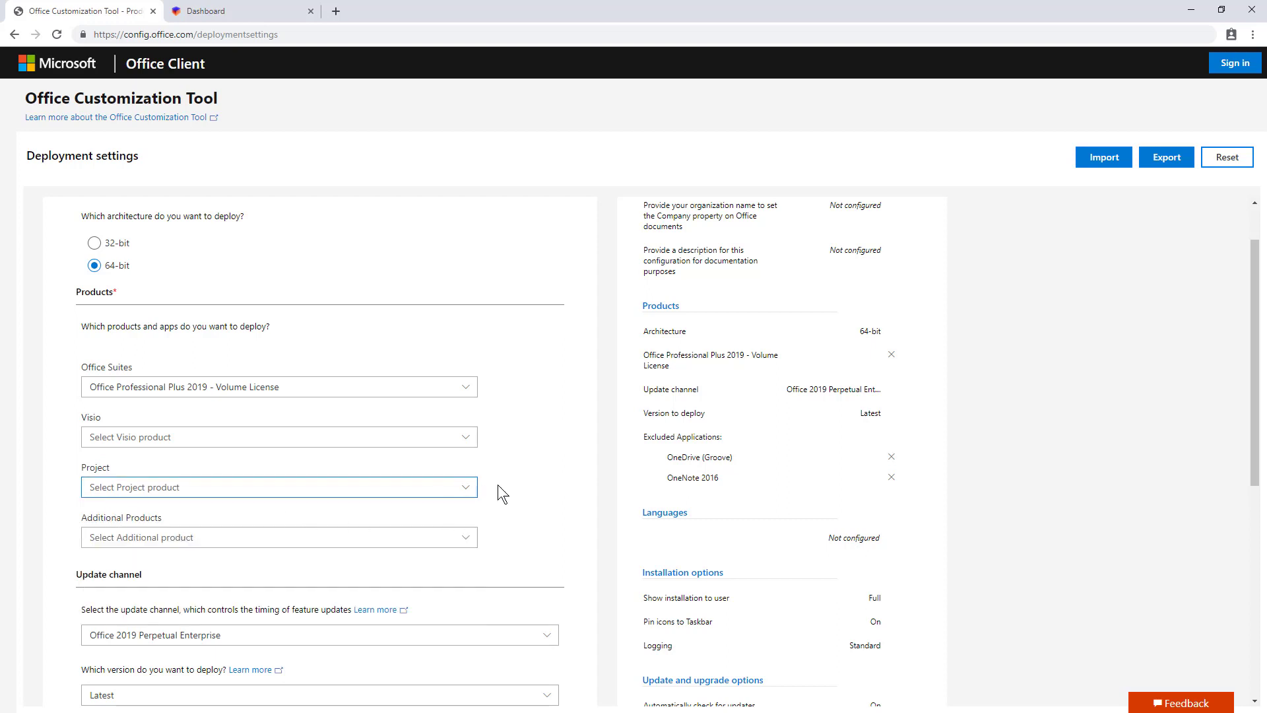
left_click(465, 546)
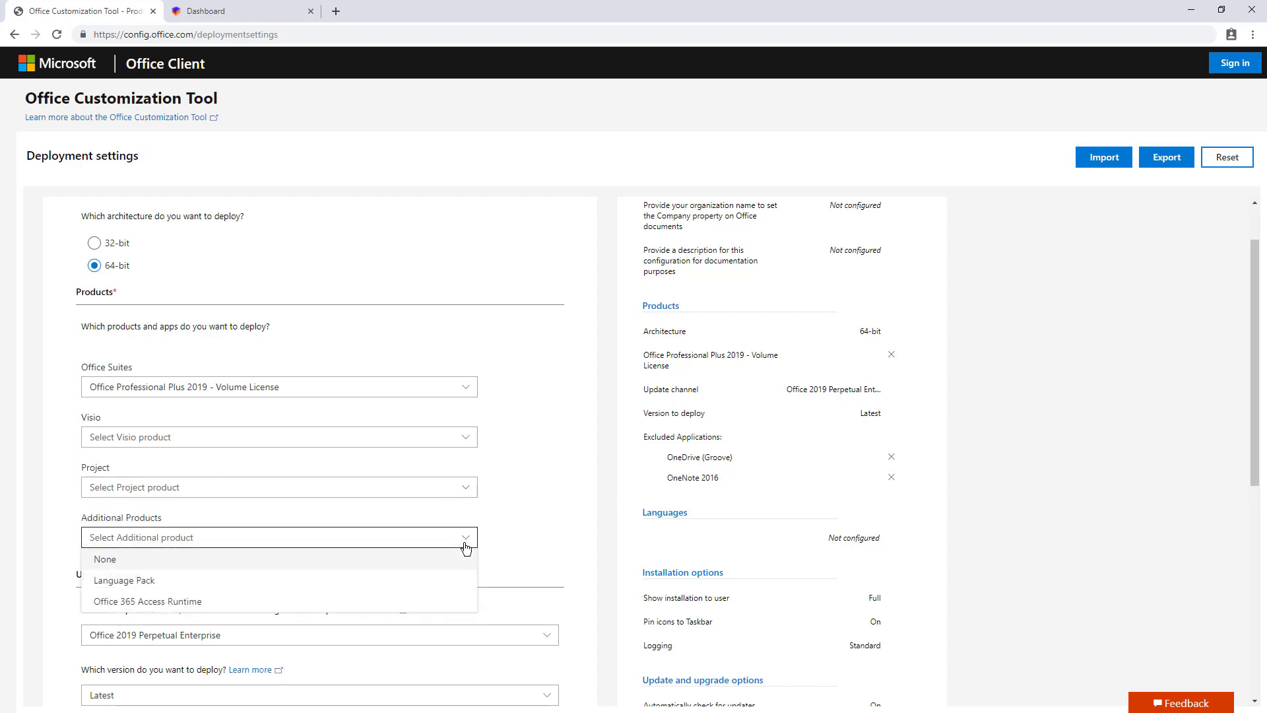
key("Escape")
- Keep the Office 2019 Perpetual Enterprise update channel and select Latest as the version to deploy
scroll(521, 505, "down", 3)
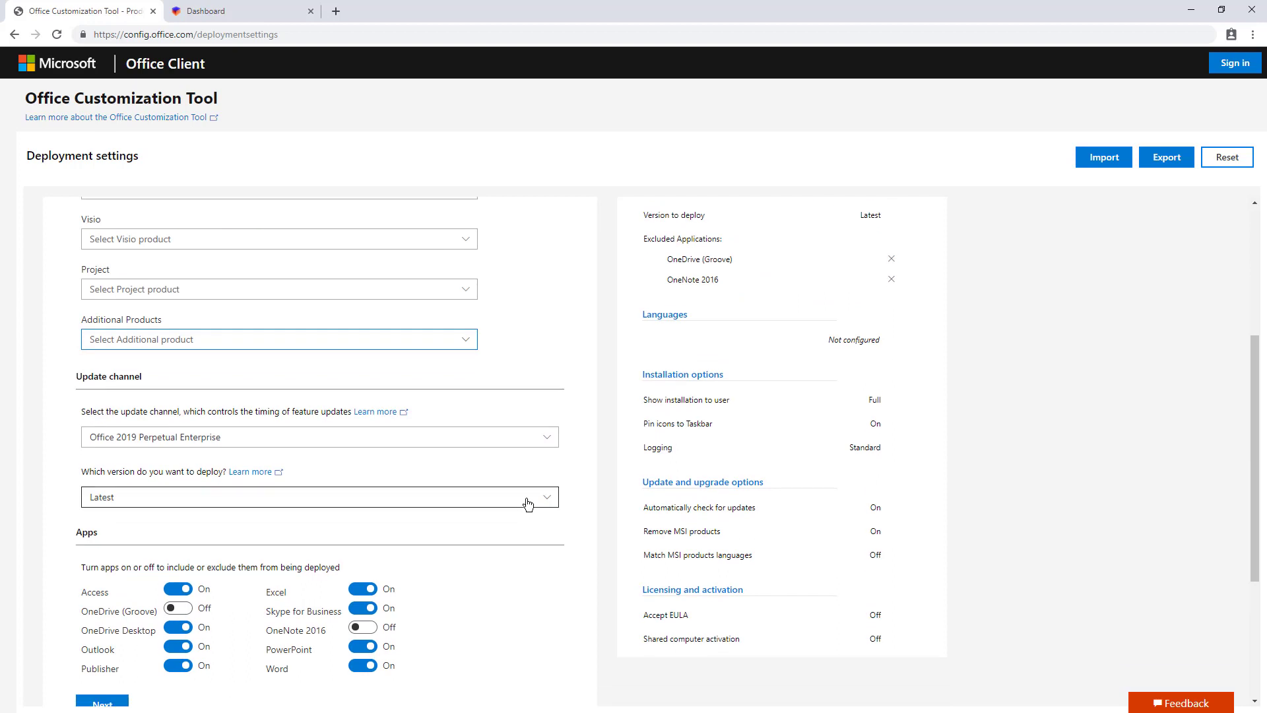
scroll(518, 502, "down", 2)
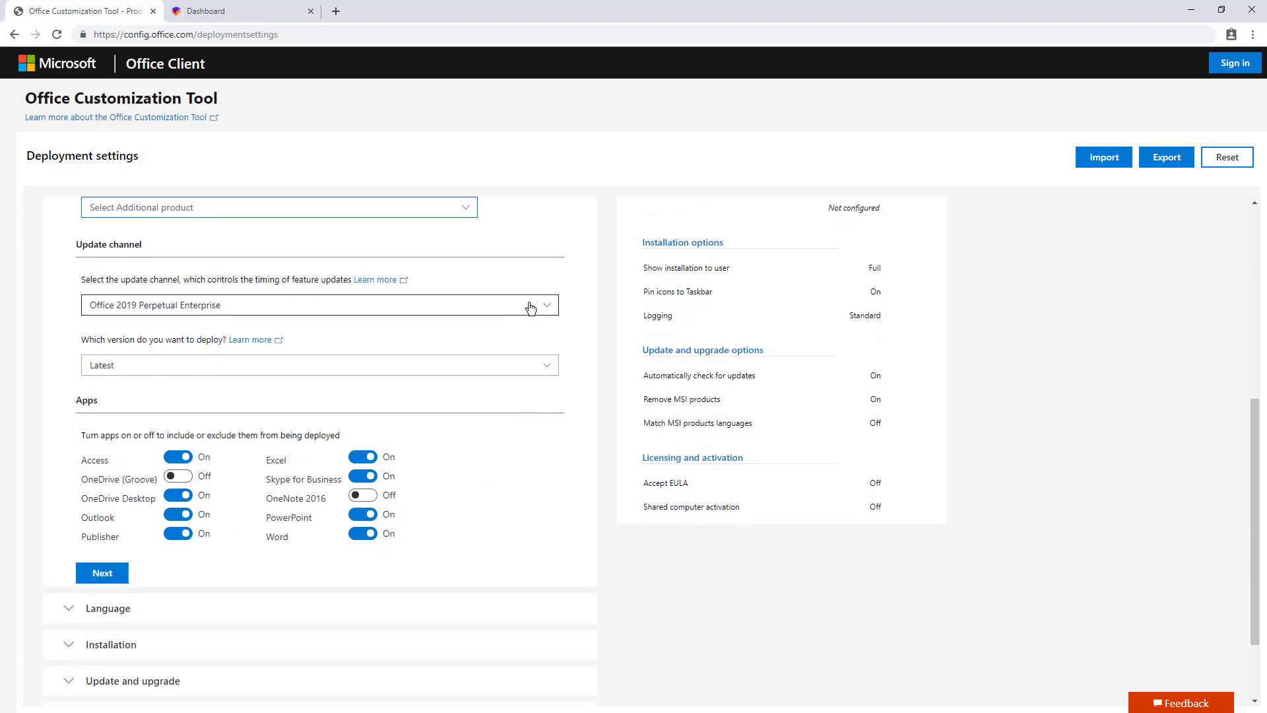
left_click(280, 311)
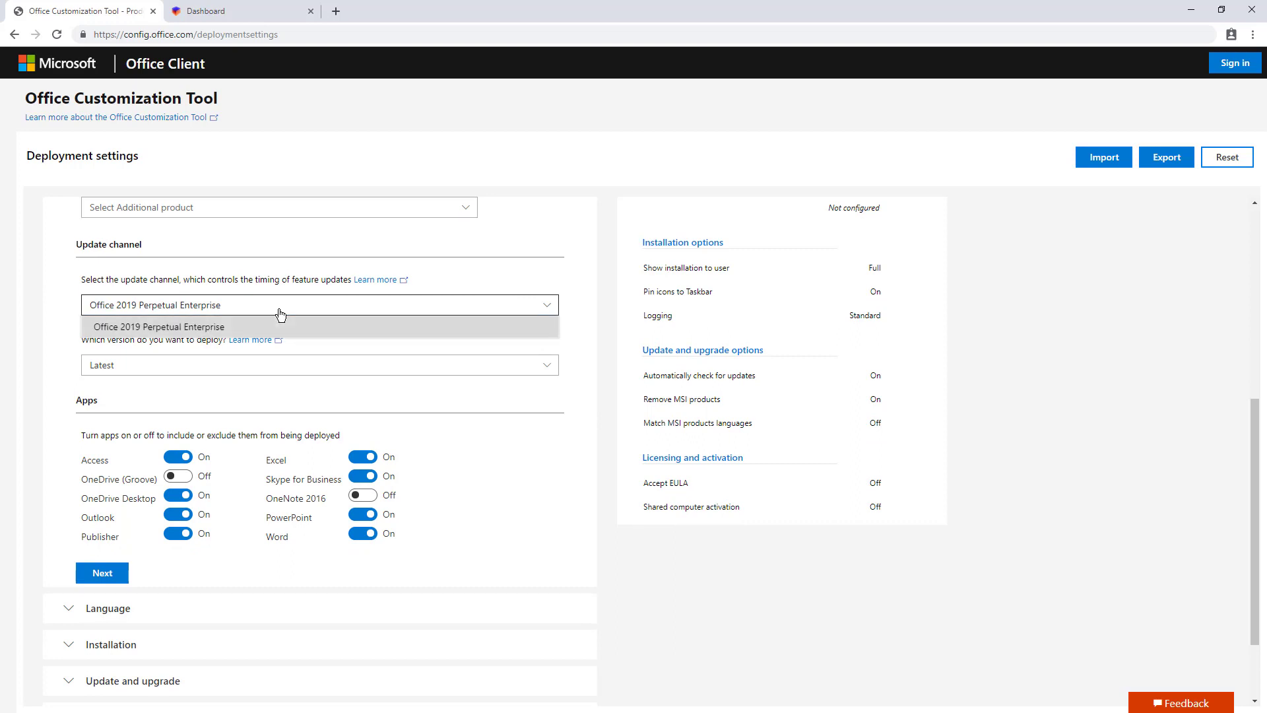
left_click(280, 309)
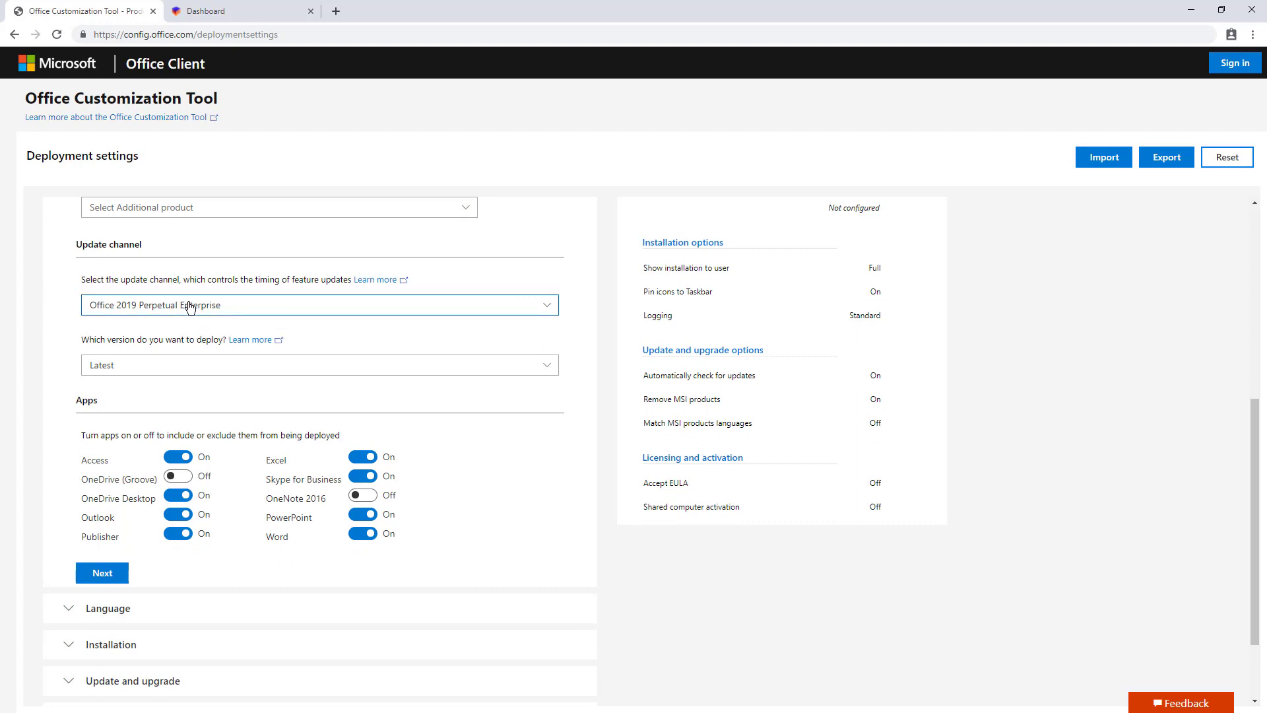
left_click(167, 363)
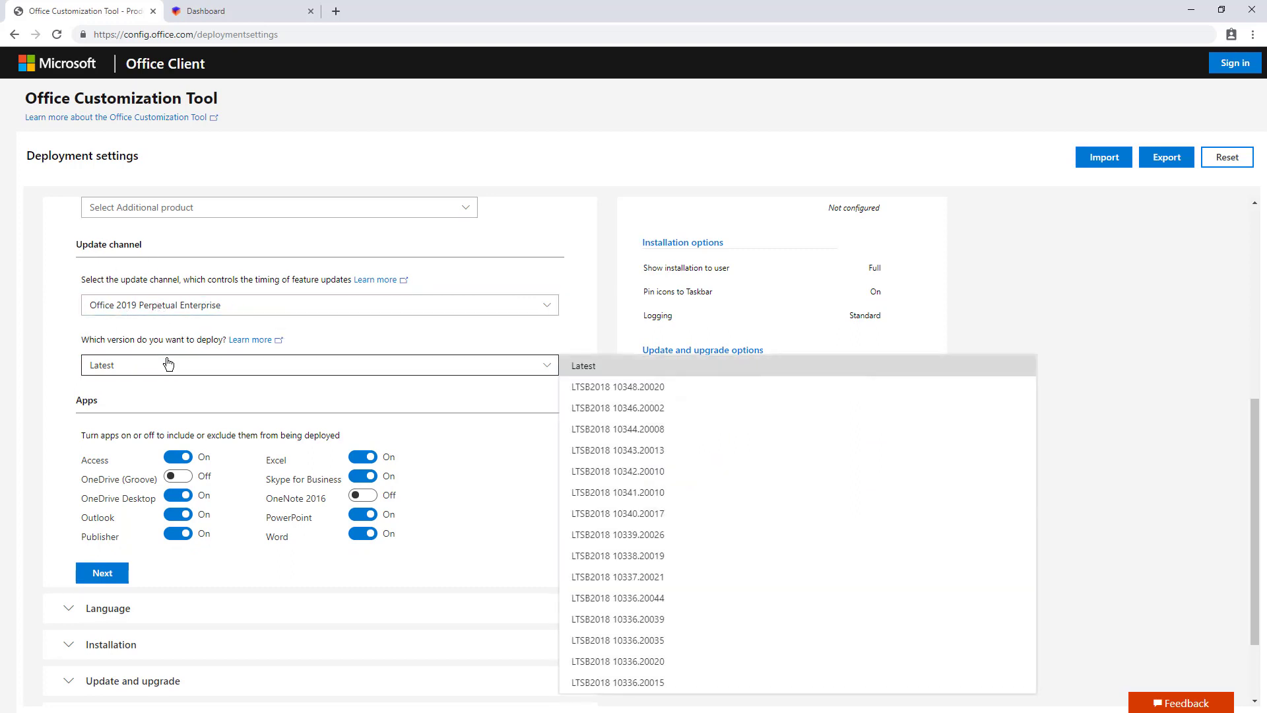
left_click(589, 372)
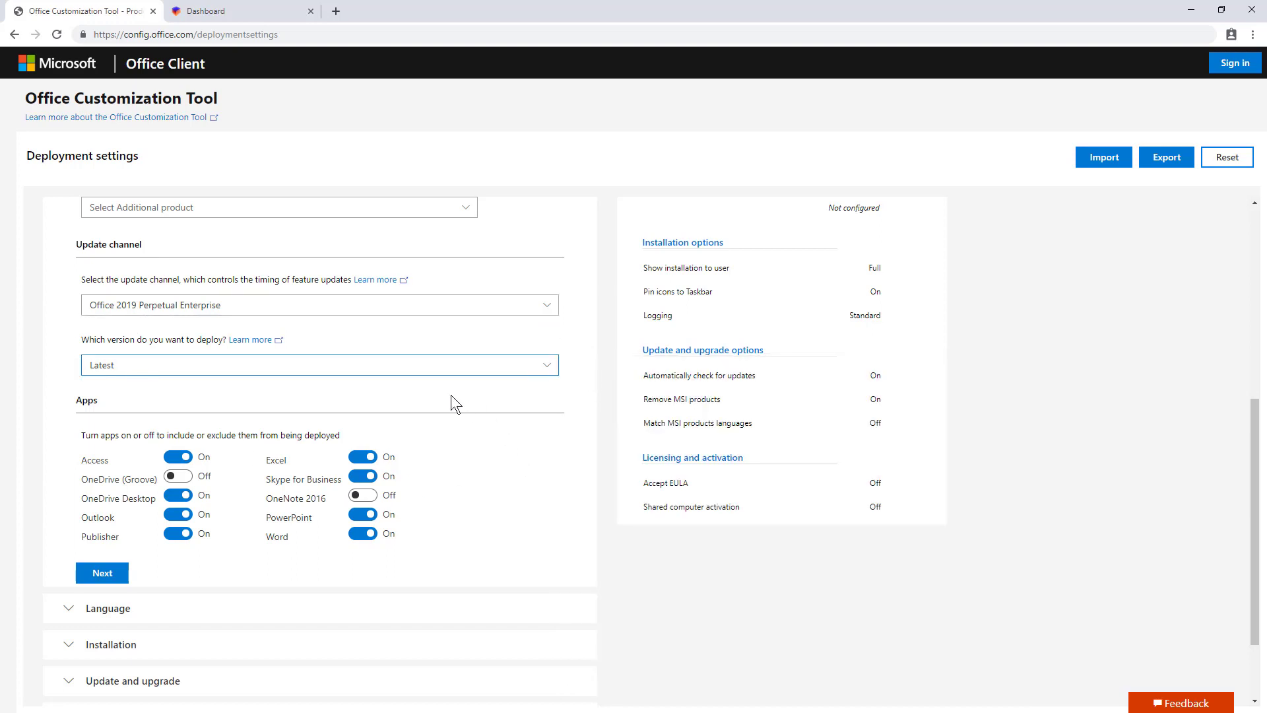
- Include OneNote 2016 and exclude Skype for Business from the deployed apps, then continue to the language settings
scroll(450, 394, "up", 2)
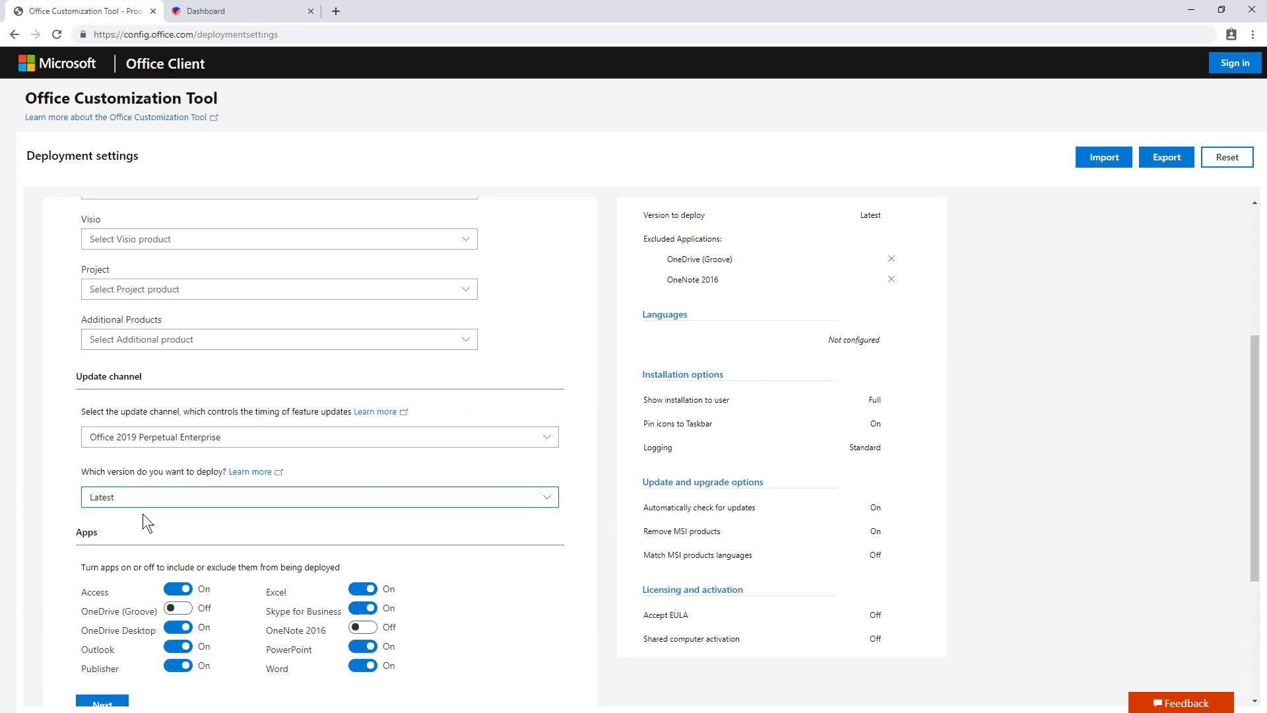
scroll(148, 515, "down", 3)
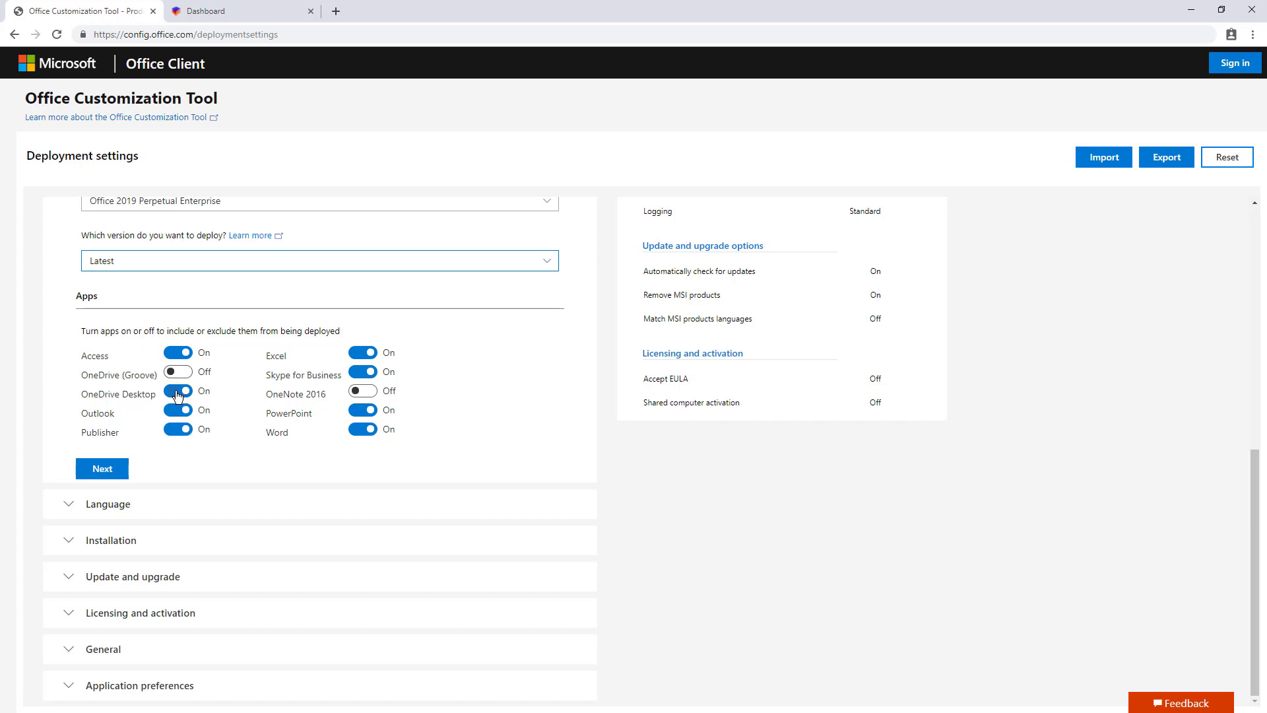
left_click(363, 392)
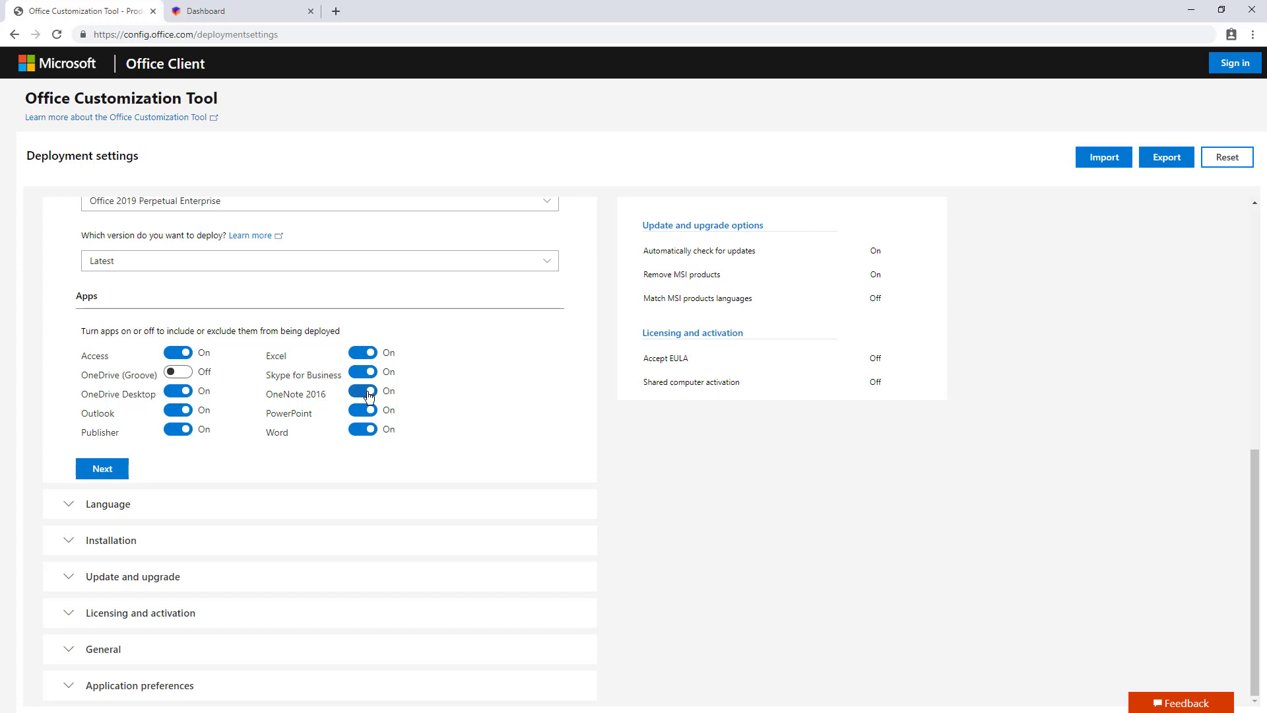
left_click(360, 372)
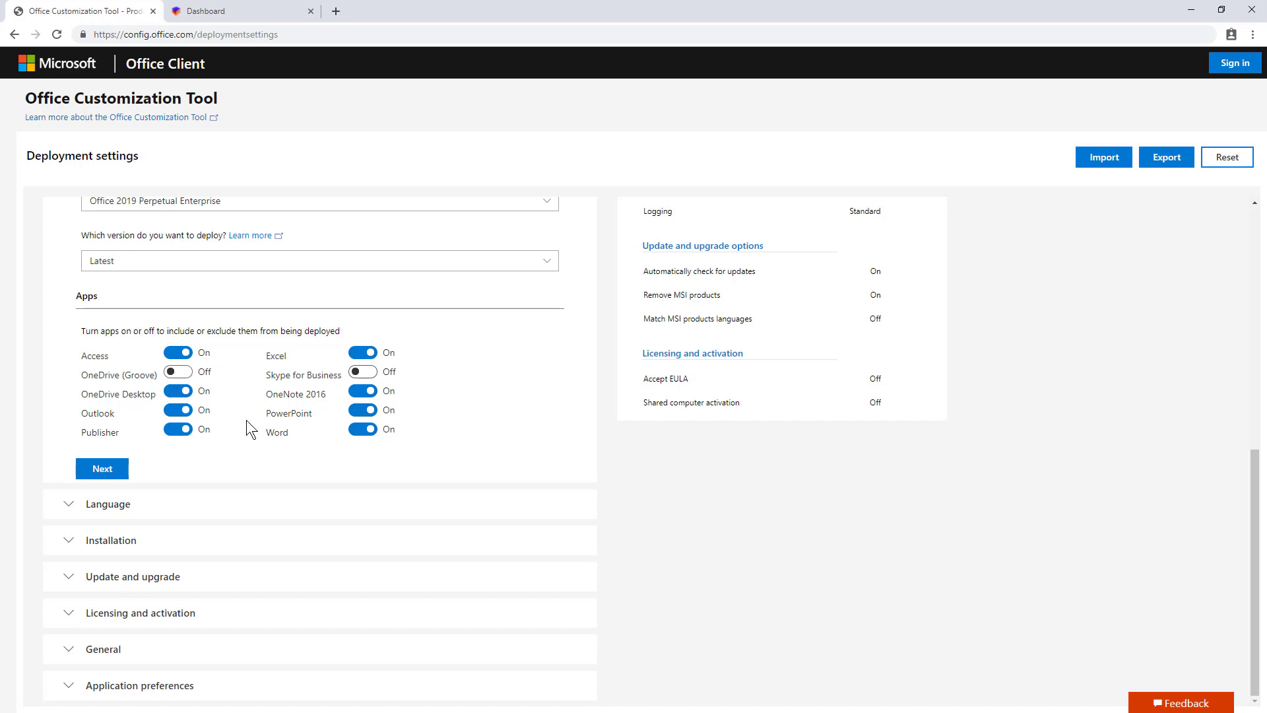
left_click(123, 470)
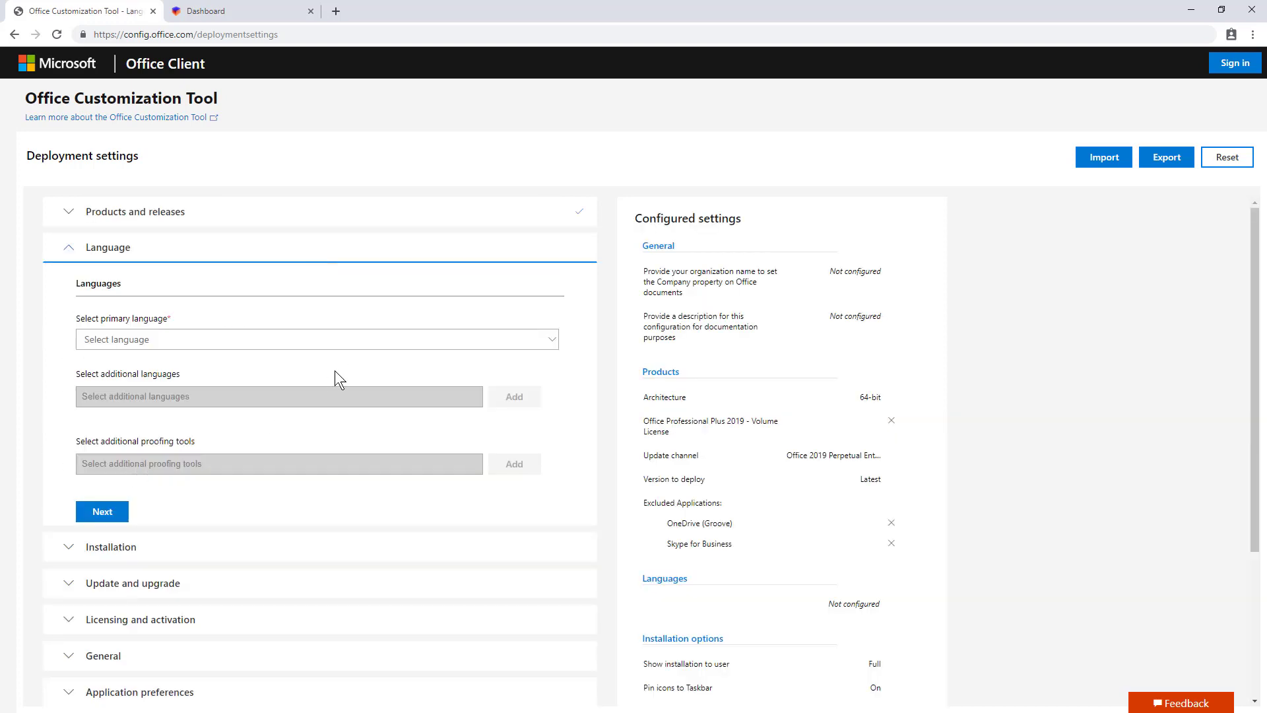
- Set the primary language to English (United States) and continue to the installation options
left_click(337, 345)
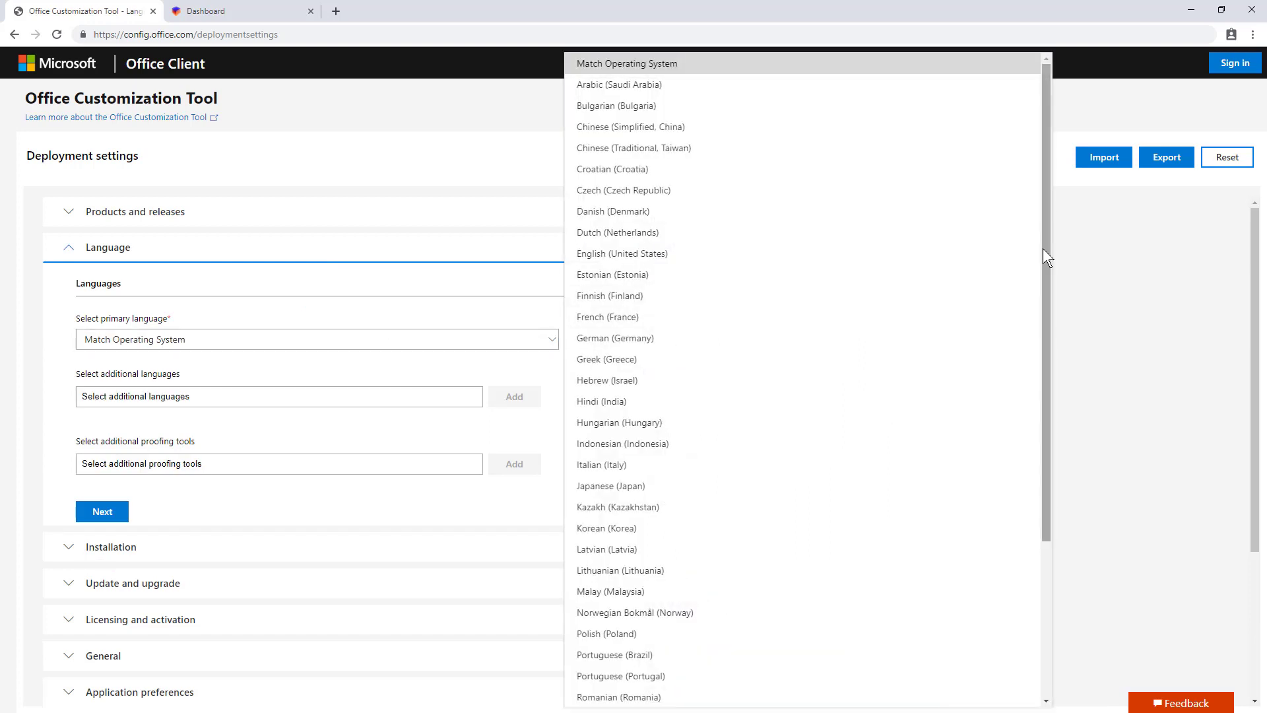
left_click_drag(1043, 248, 1042, 255)
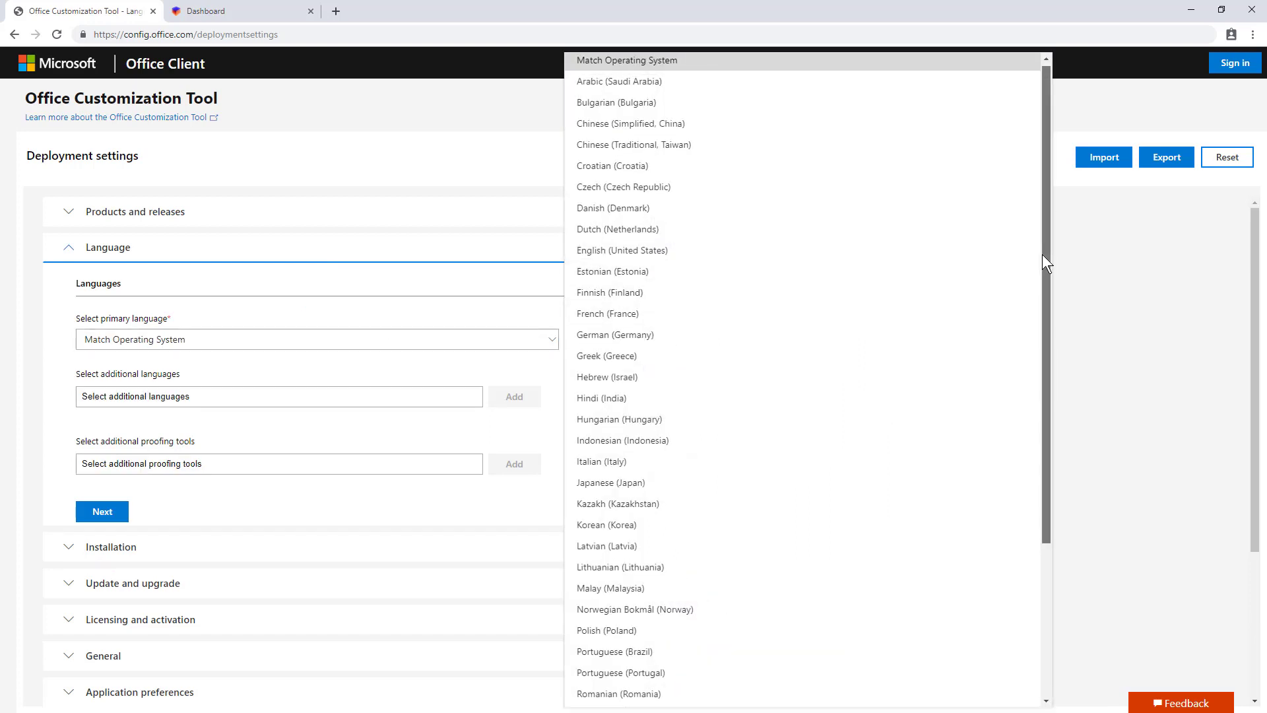
left_click(651, 250)
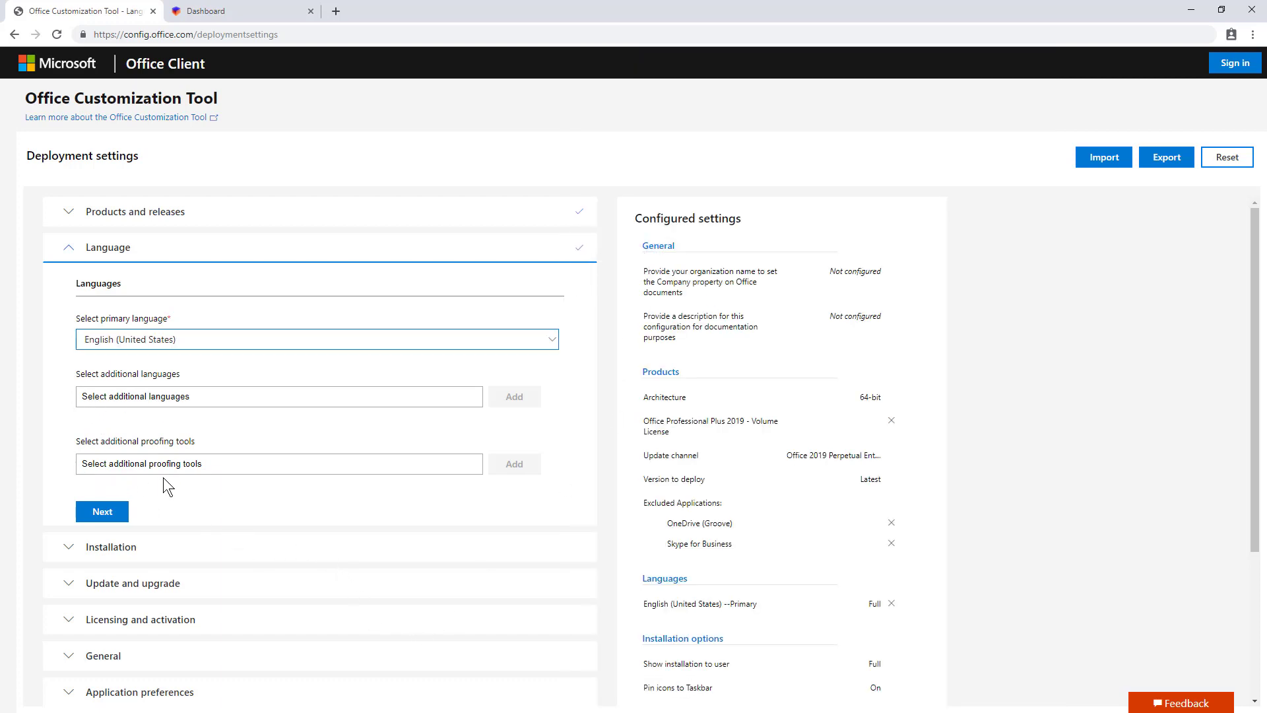
left_click(93, 518)
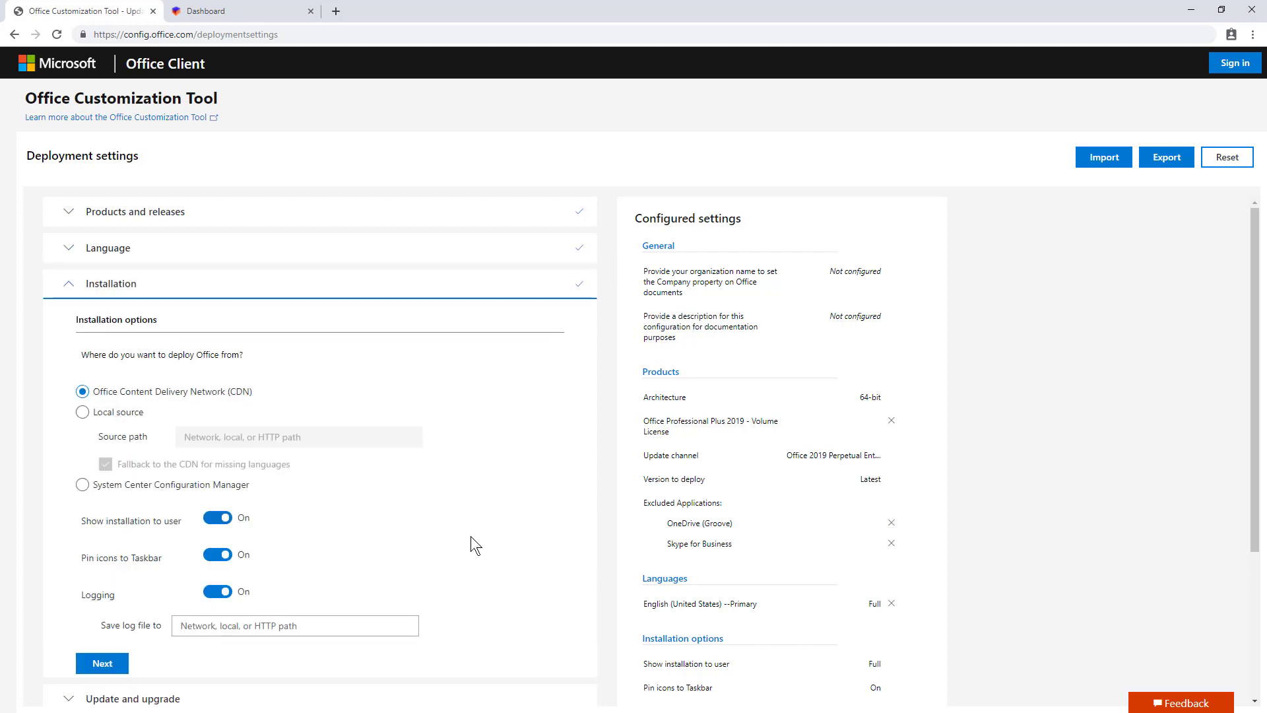
- Hide the installation from the user and deploy from the local source c:\apps\office365, with fallback to the CDN disabled
scroll(472, 544, "down", 2)
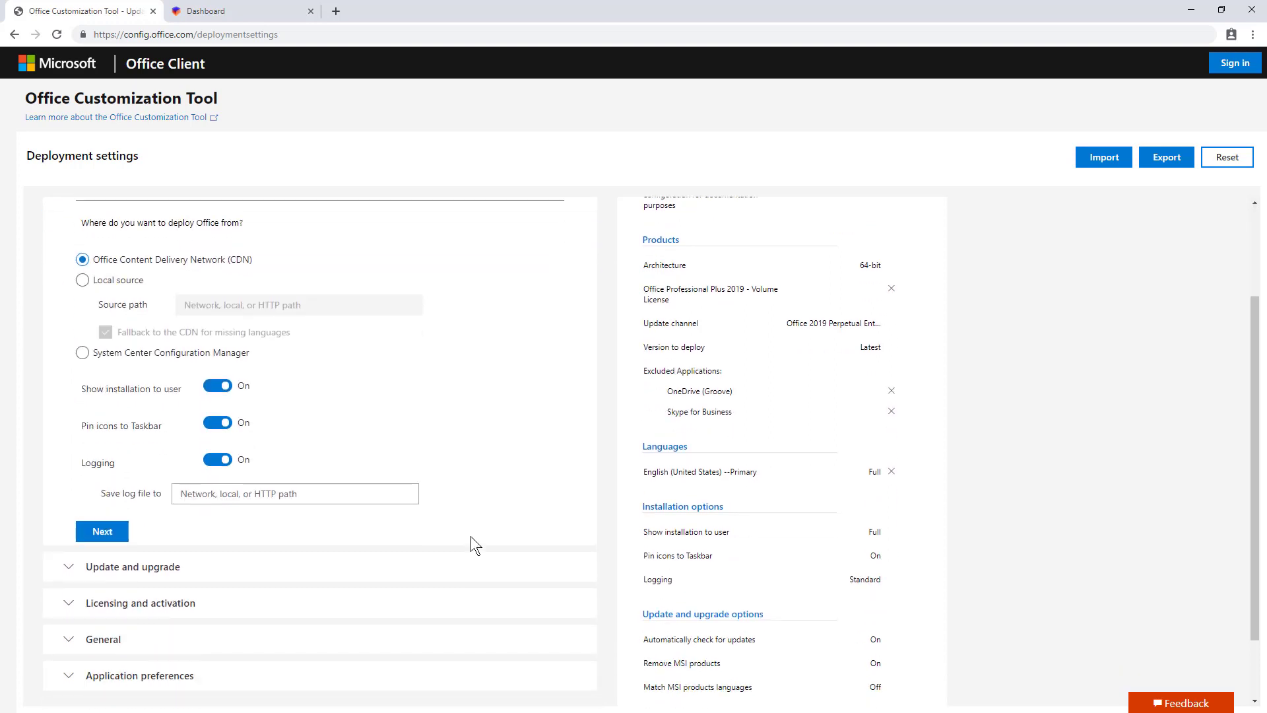
left_click(220, 386)
left_click(83, 282)
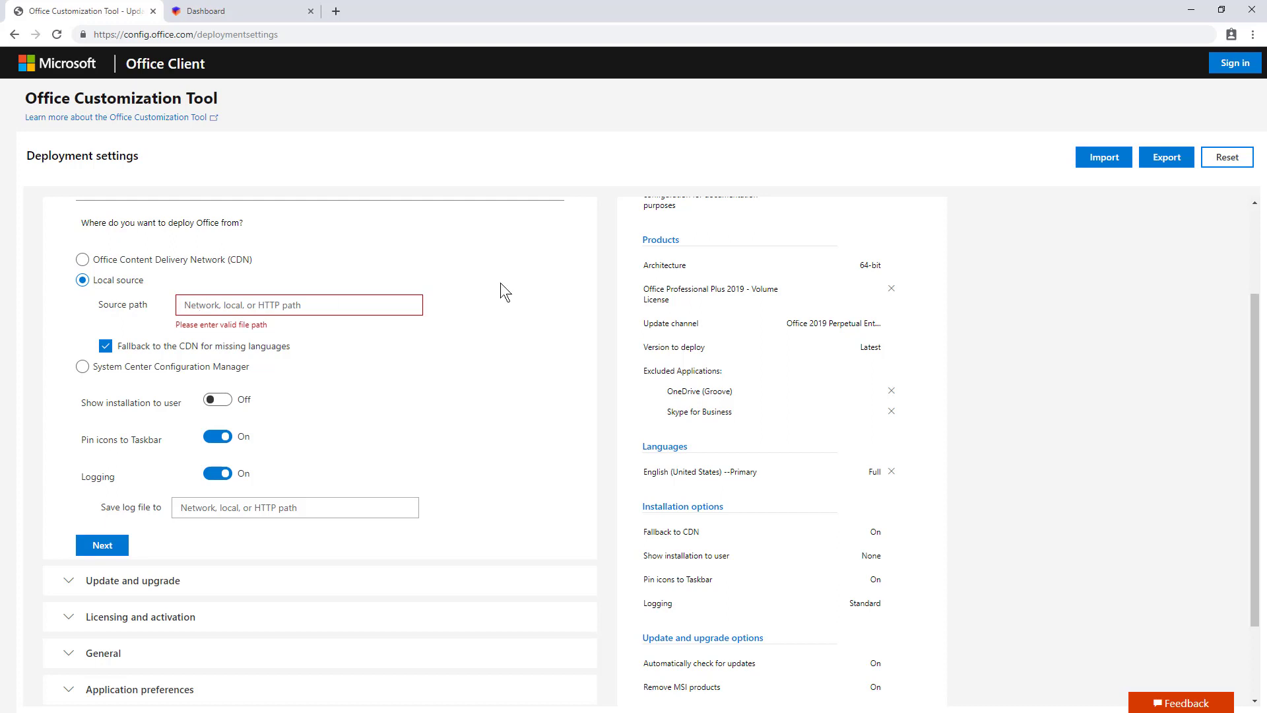
type("c:\\apps\\")
type("oofic")
type("ffice")
type("365")
left_click(469, 318)
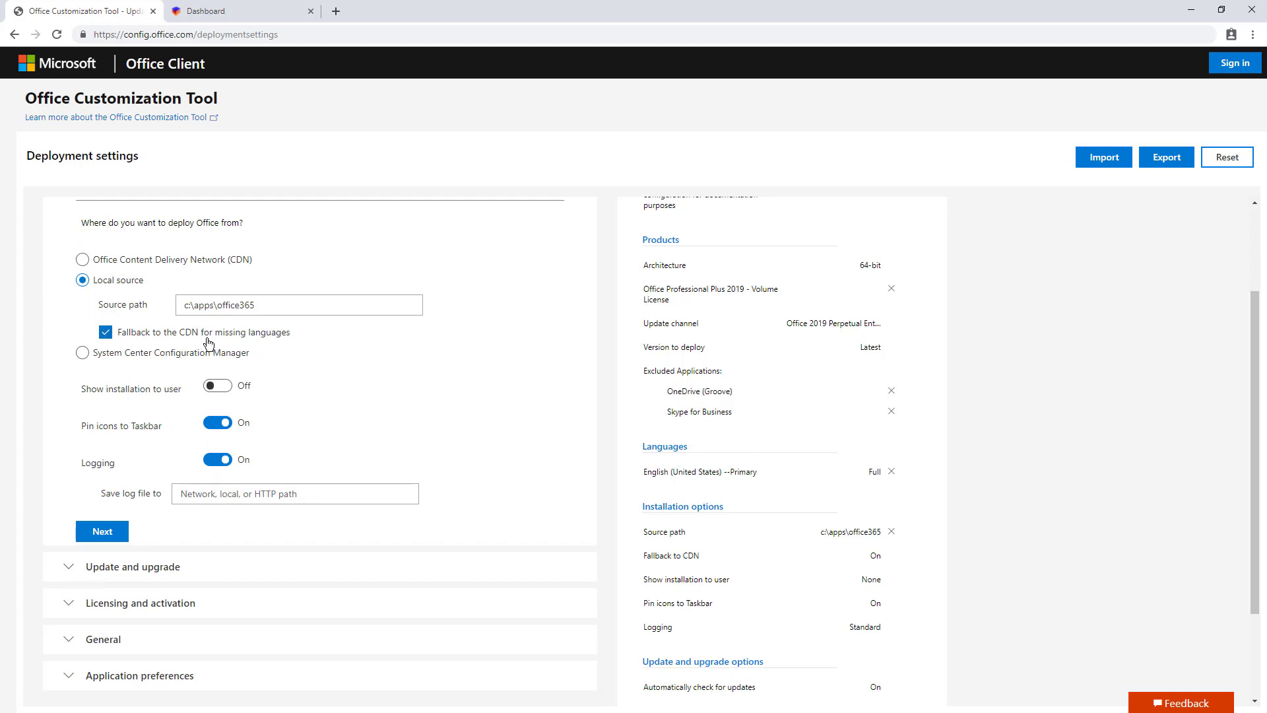
left_click(105, 332)
- Set the log file location to c:\apps\office365 and continue to the update and upgrade options
left_click(243, 500)
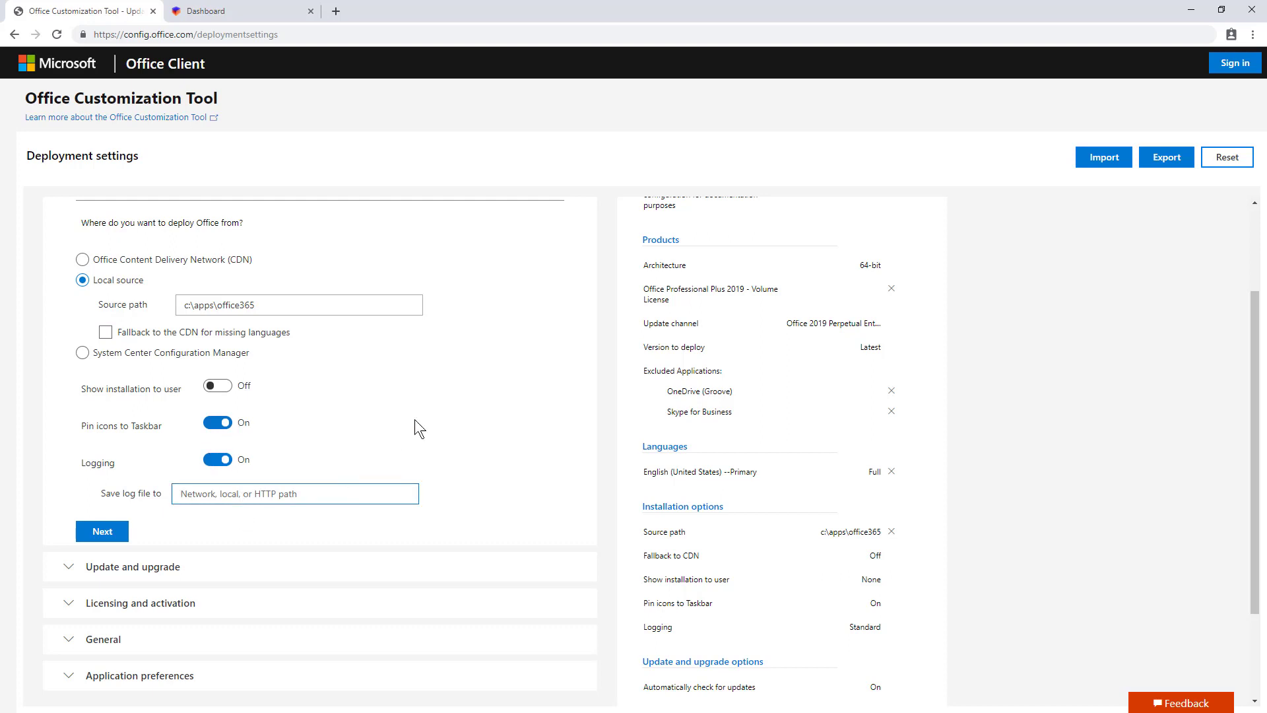
type("c:")
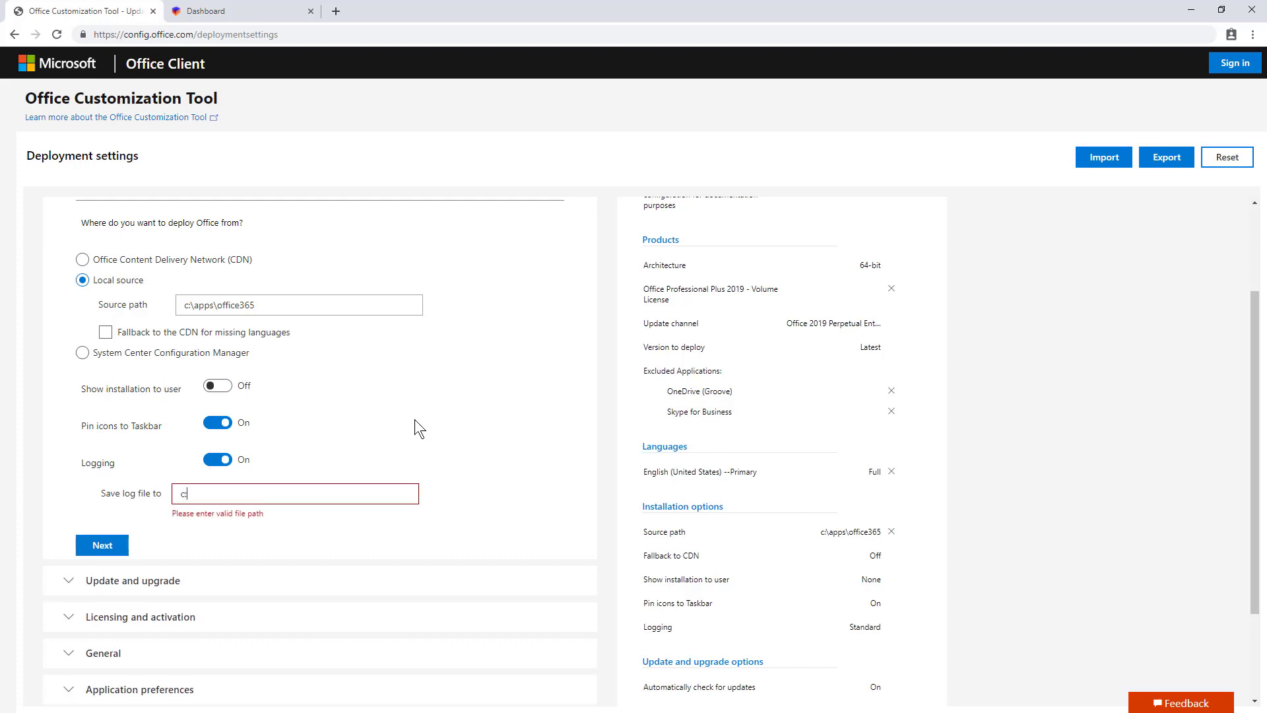
type("pps")
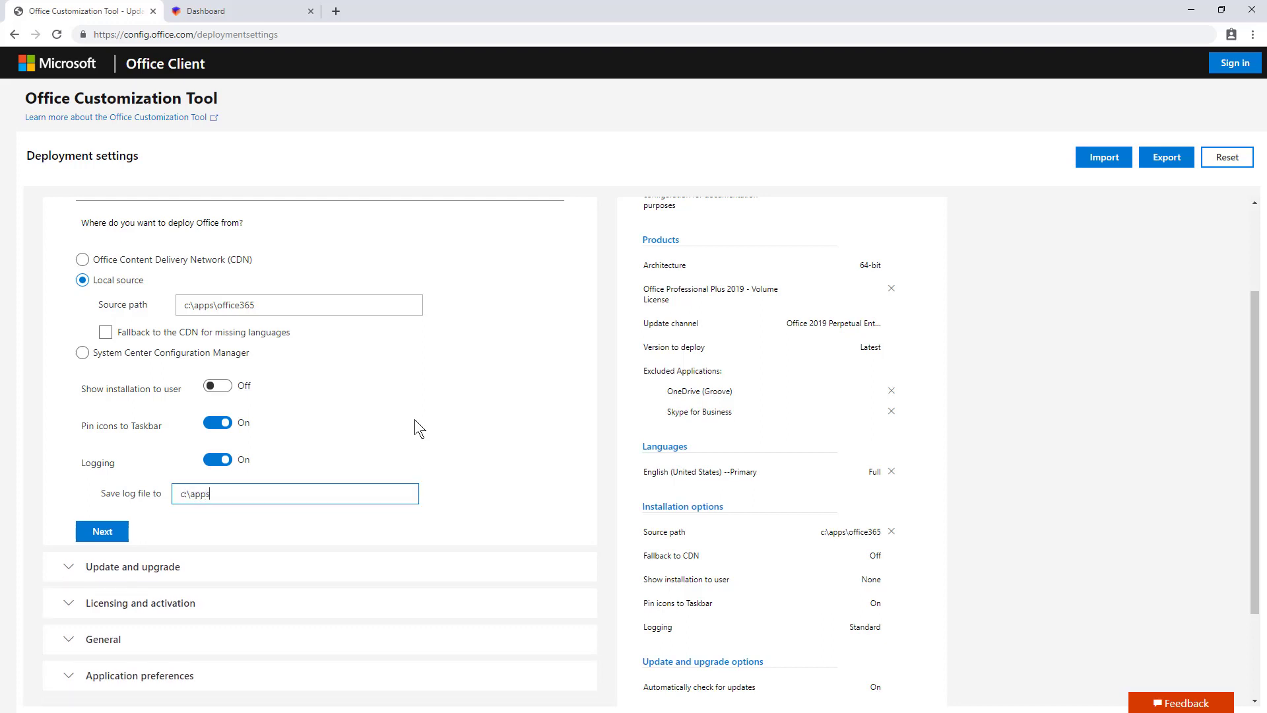
type("\\office365")
left_click(416, 428)
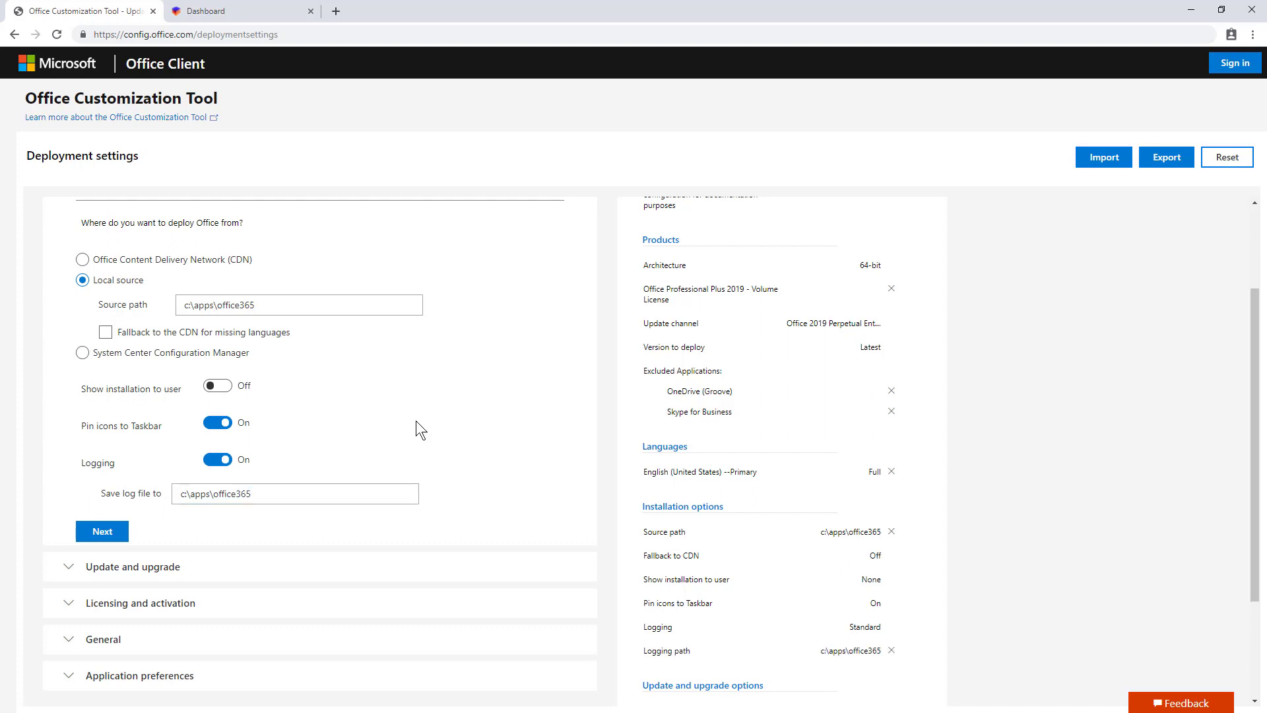
left_click(101, 532)
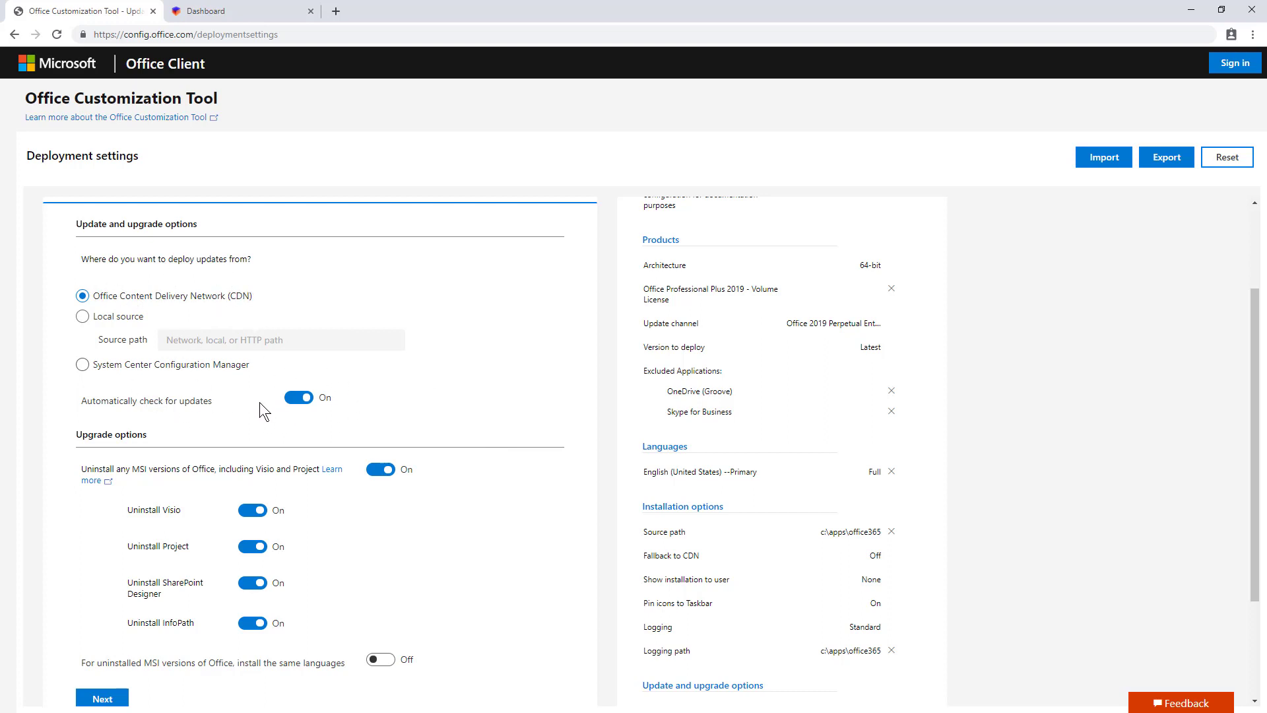
- Turn off uninstalling MSI versions of Office, including Visio and Project, and continue to the licensing and activation settings
scroll(391, 409, "down", 2)
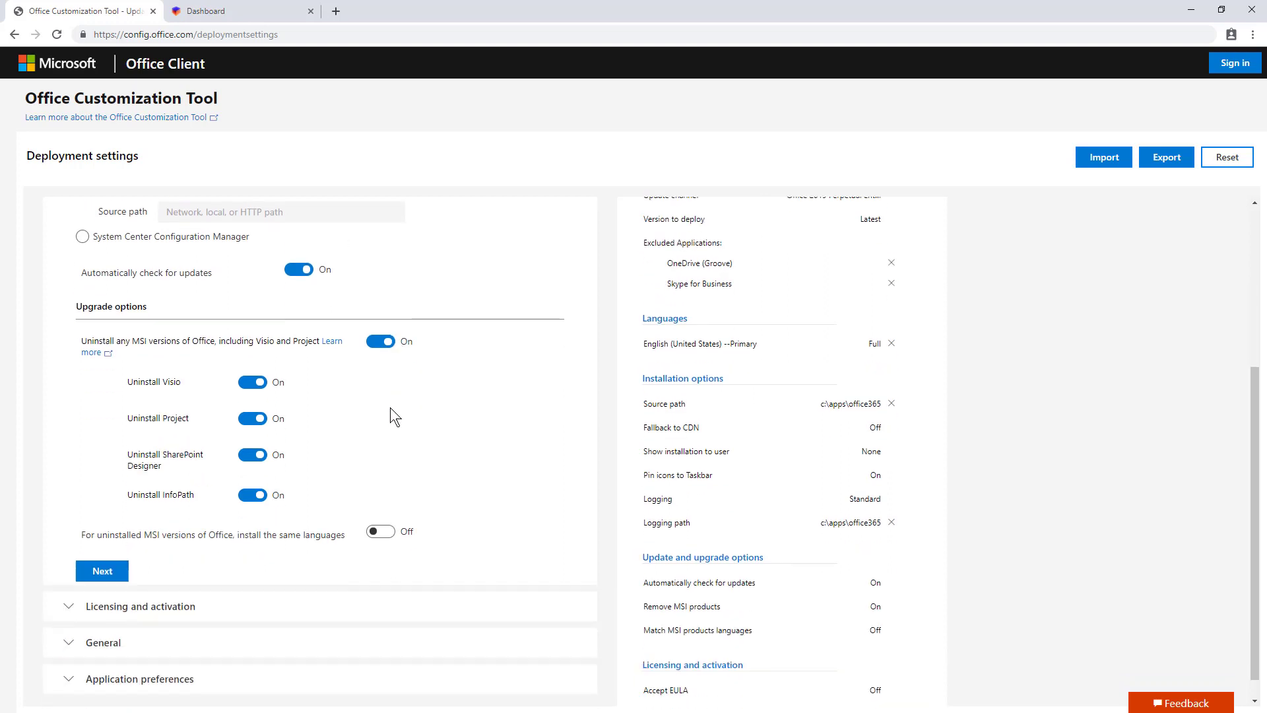
scroll(467, 420, "down", 1)
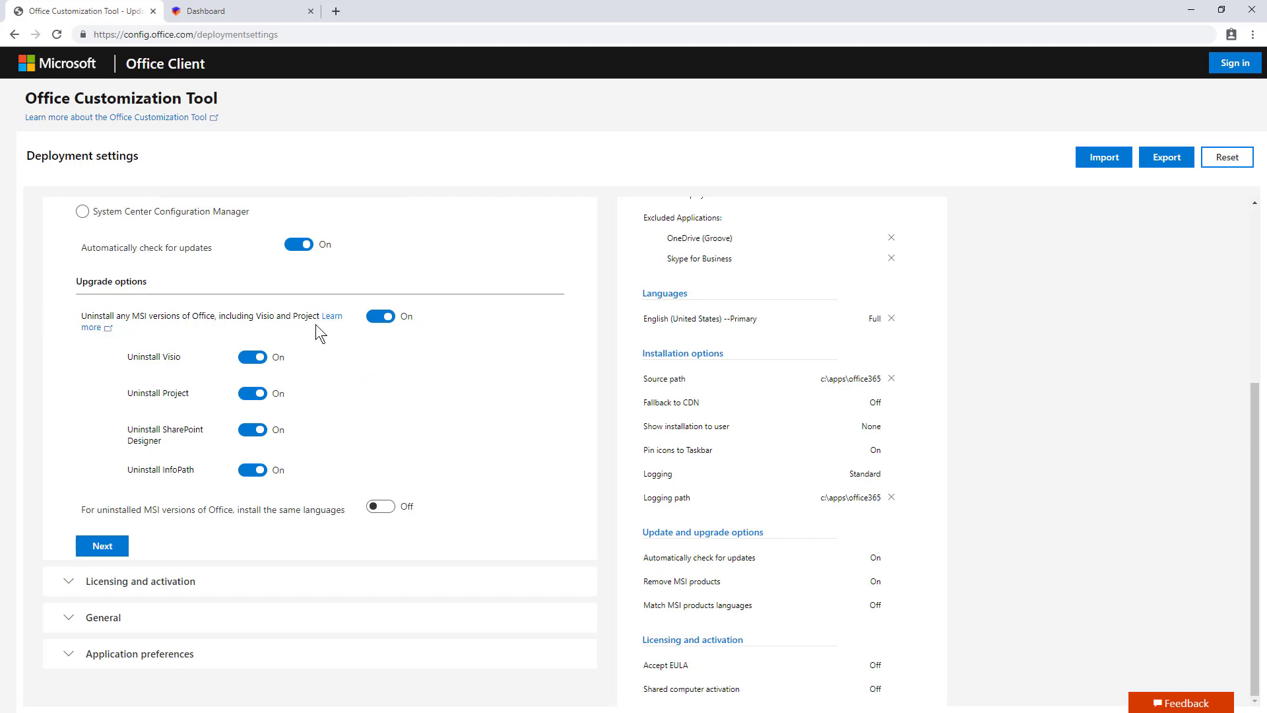
left_click(380, 317)
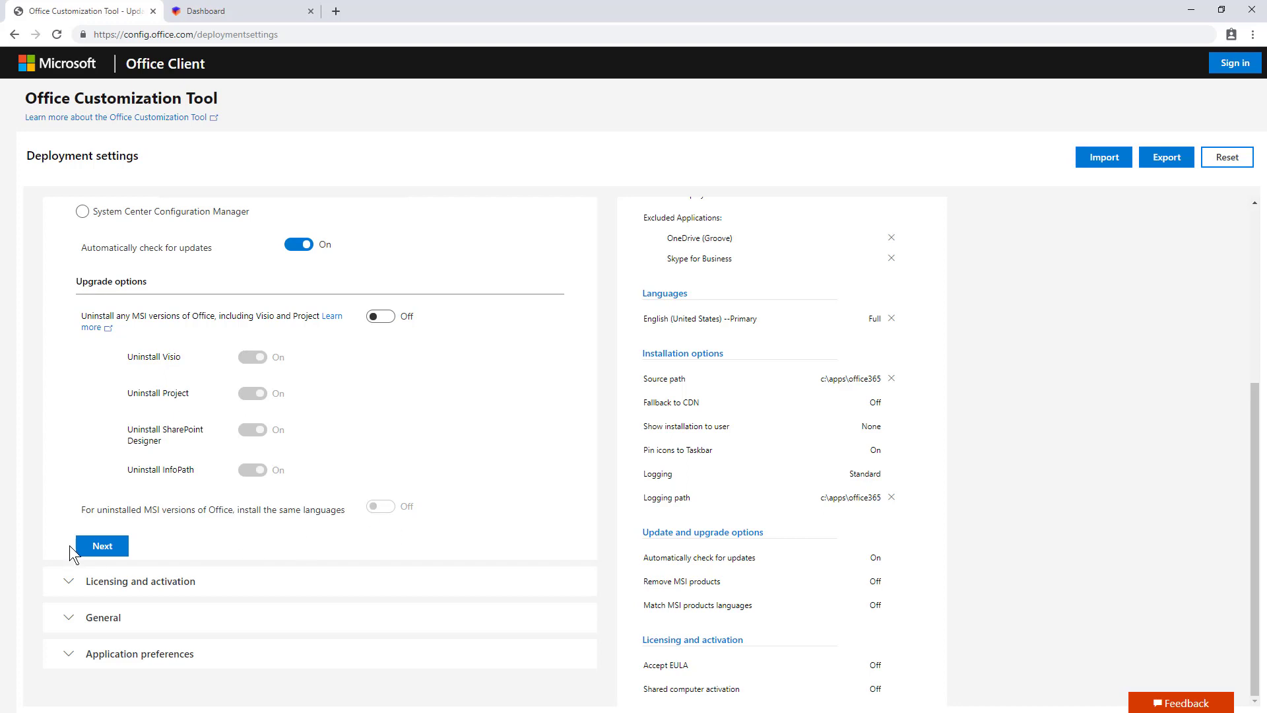
left_click(99, 547)
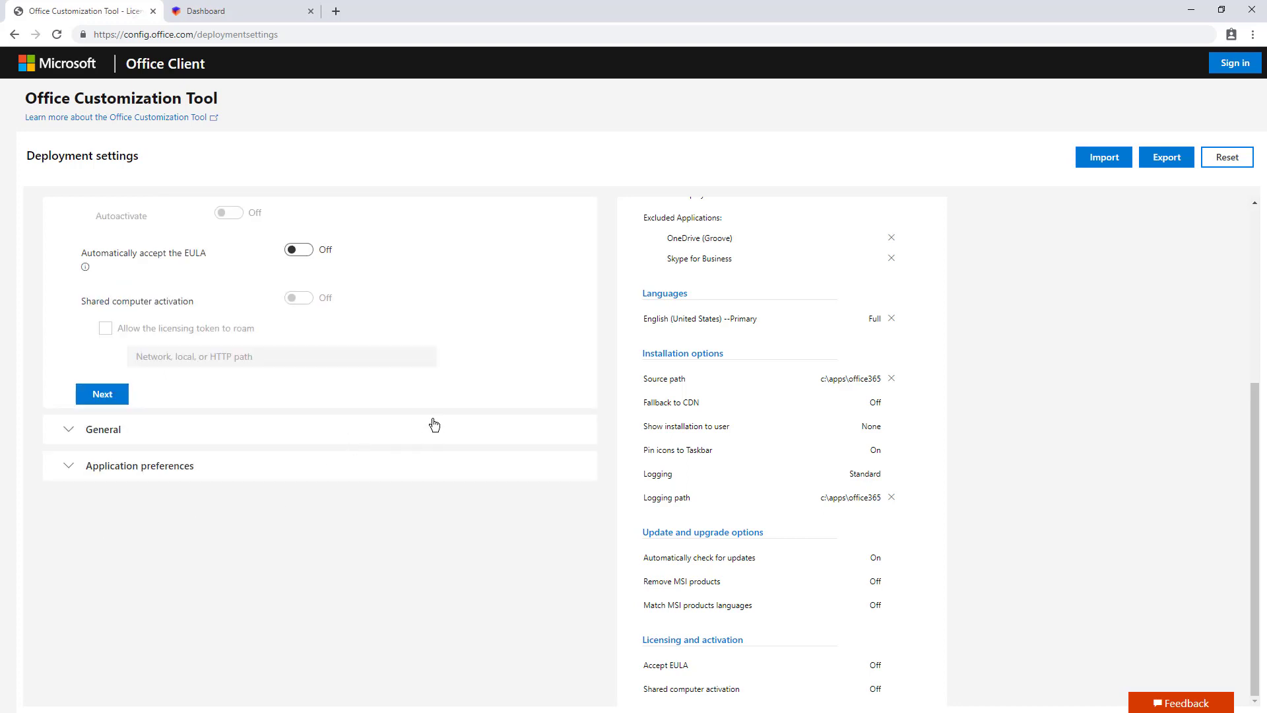
- Automatically accept the EULA, keep KMS Client Key as the product key option, and continue to the general settings
scroll(433, 429, "up", 2)
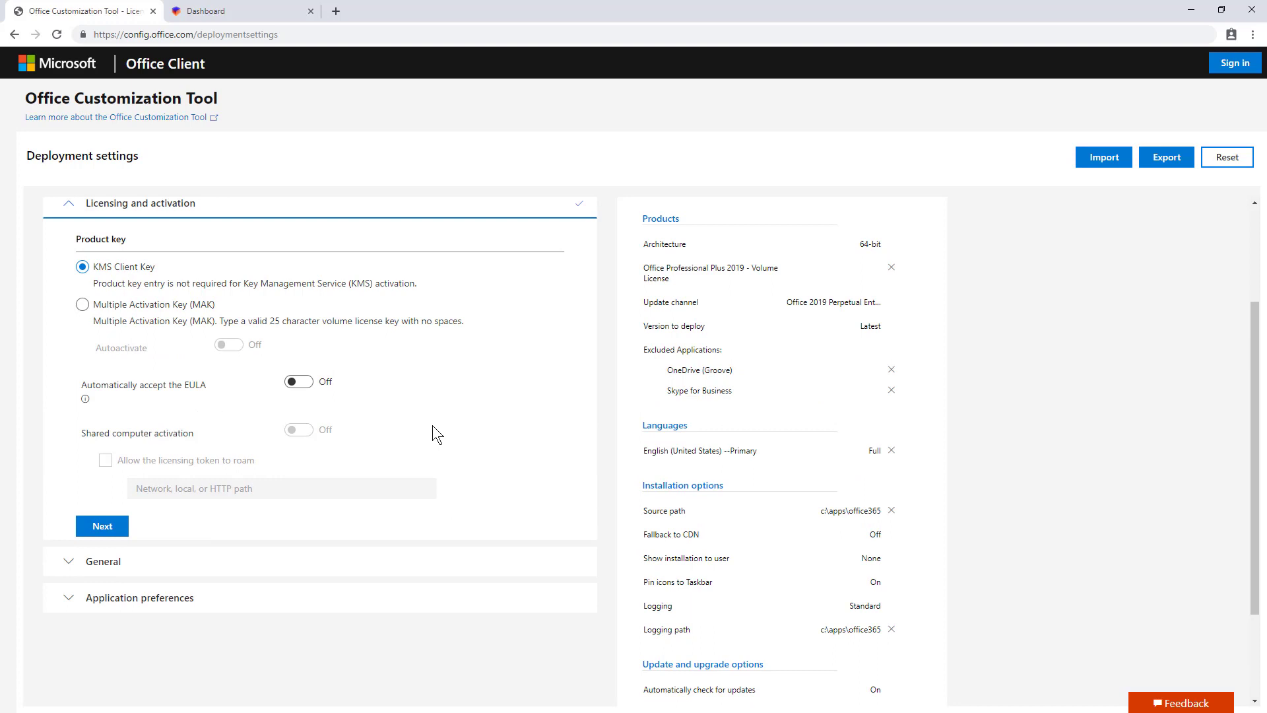
scroll(433, 426, "down", 1)
left_click(299, 316)
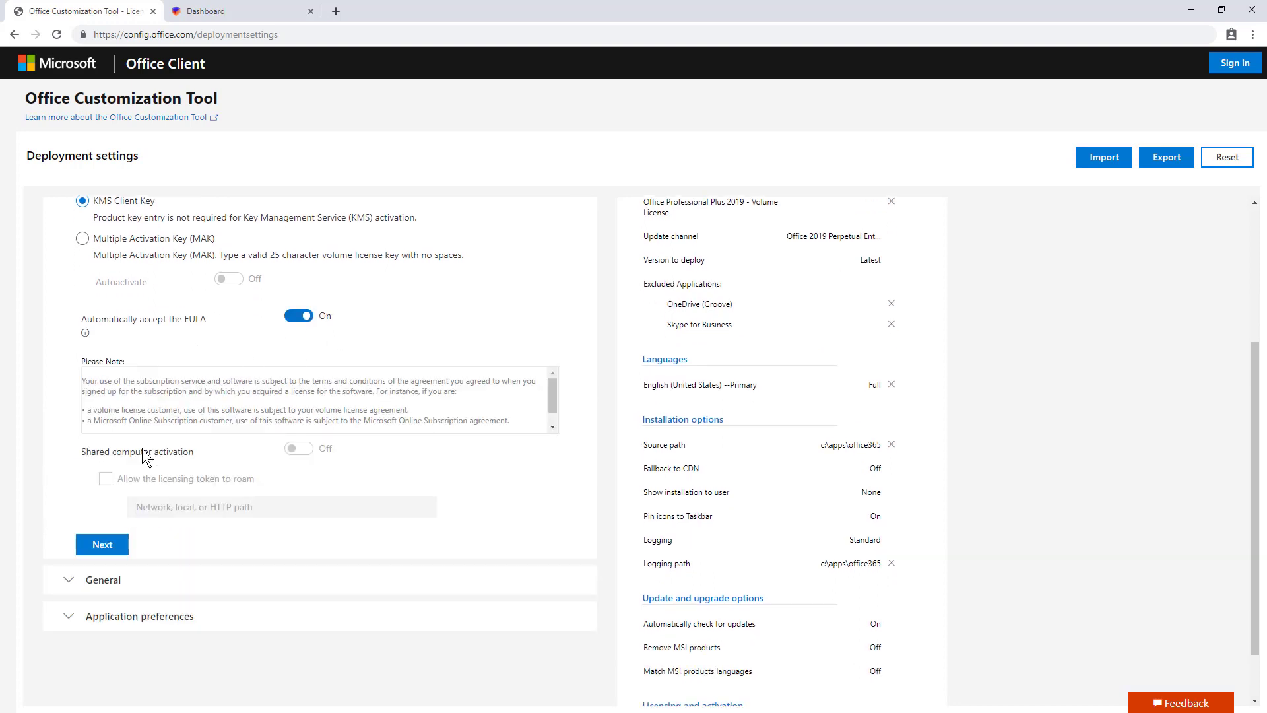
scroll(250, 412, "up", 1)
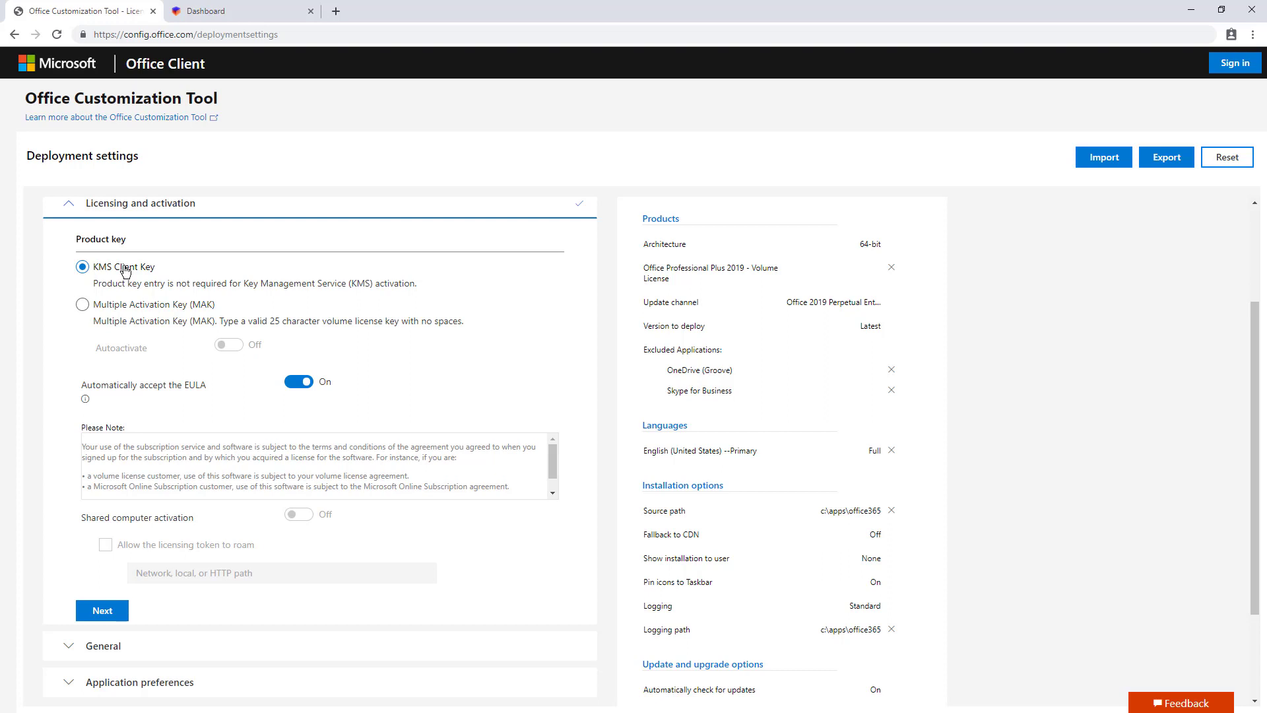
left_click(99, 304)
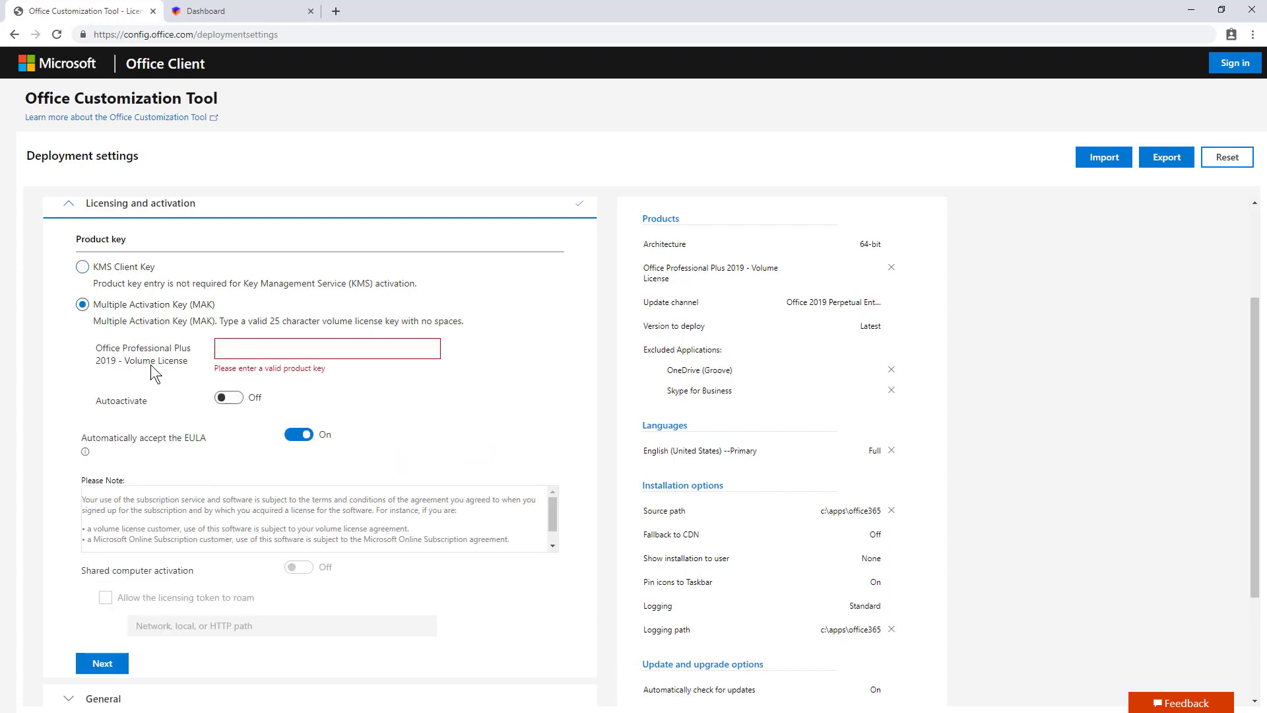
left_click(83, 267)
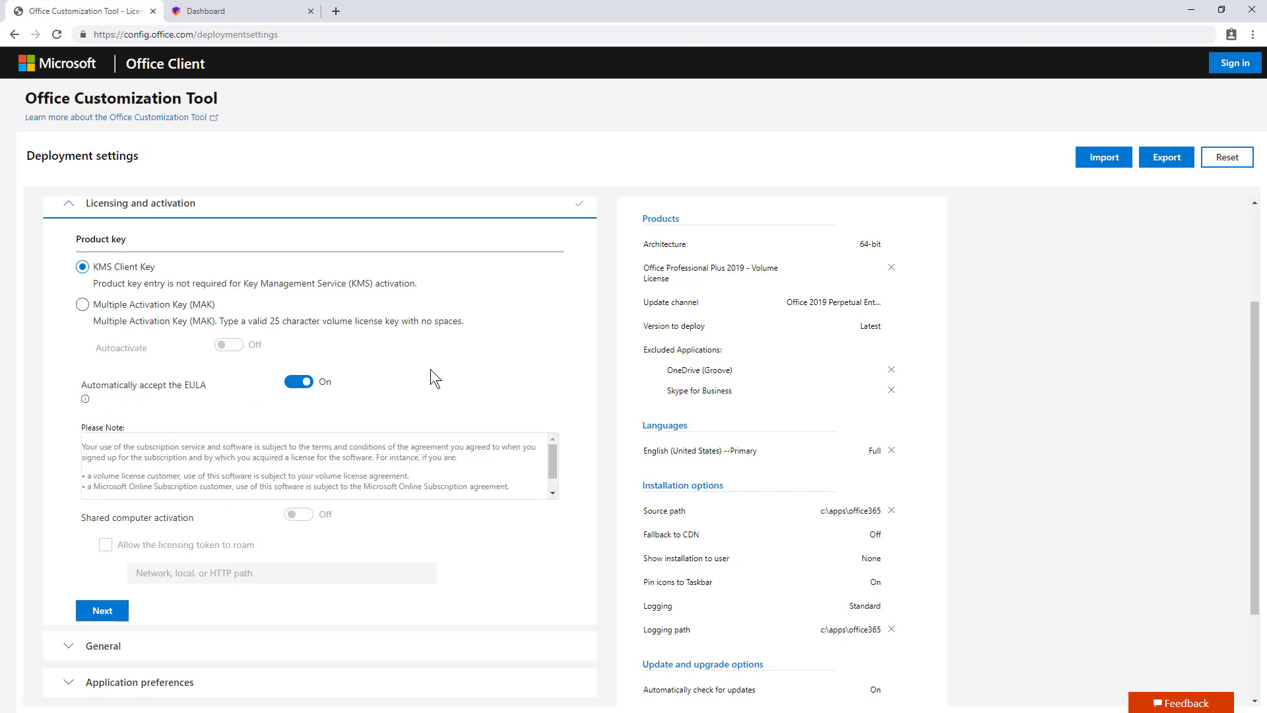
scroll(430, 366, "down", 1)
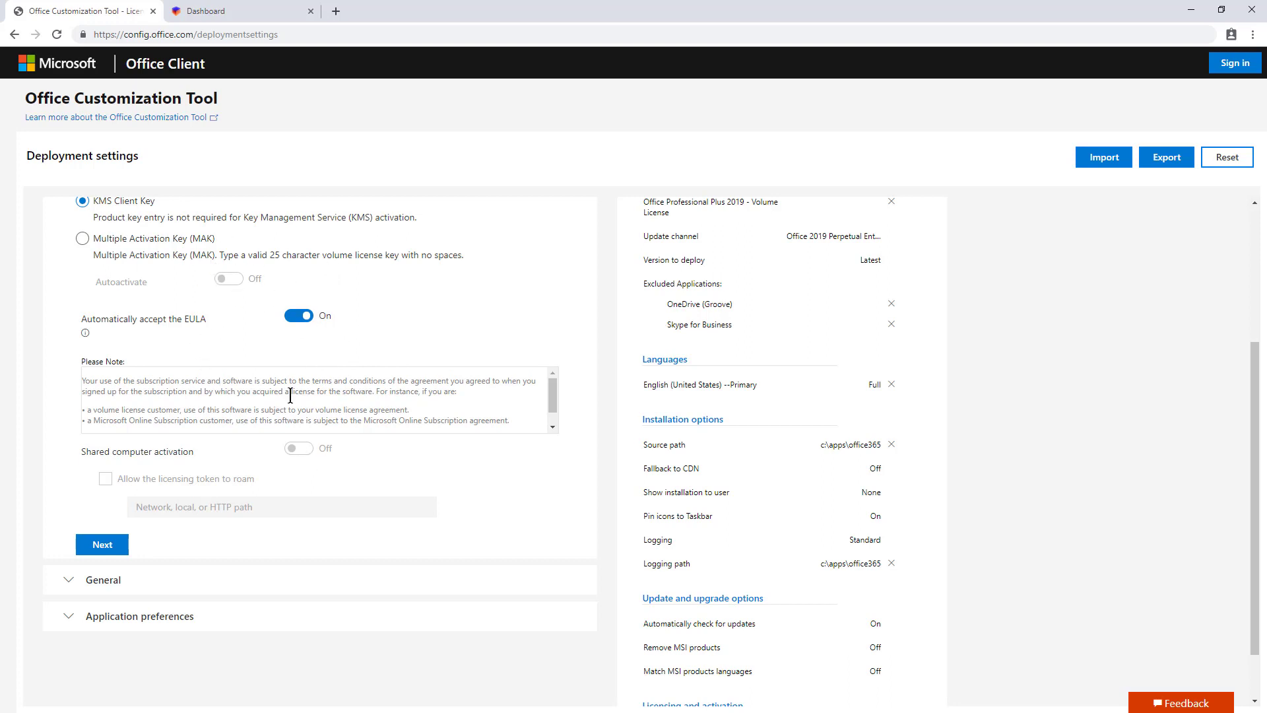
left_click(104, 550)
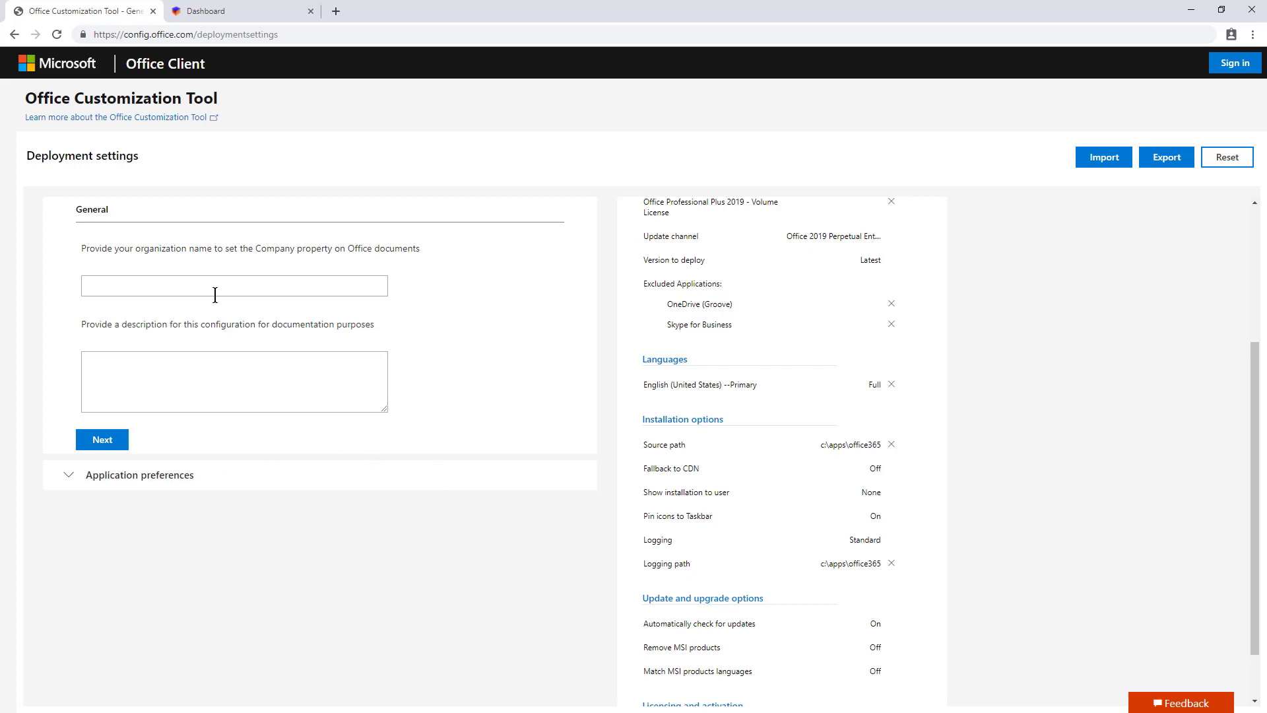
- Set the organization name to "Sircks, Inc." and continue to the application preferences
left_click(216, 294)
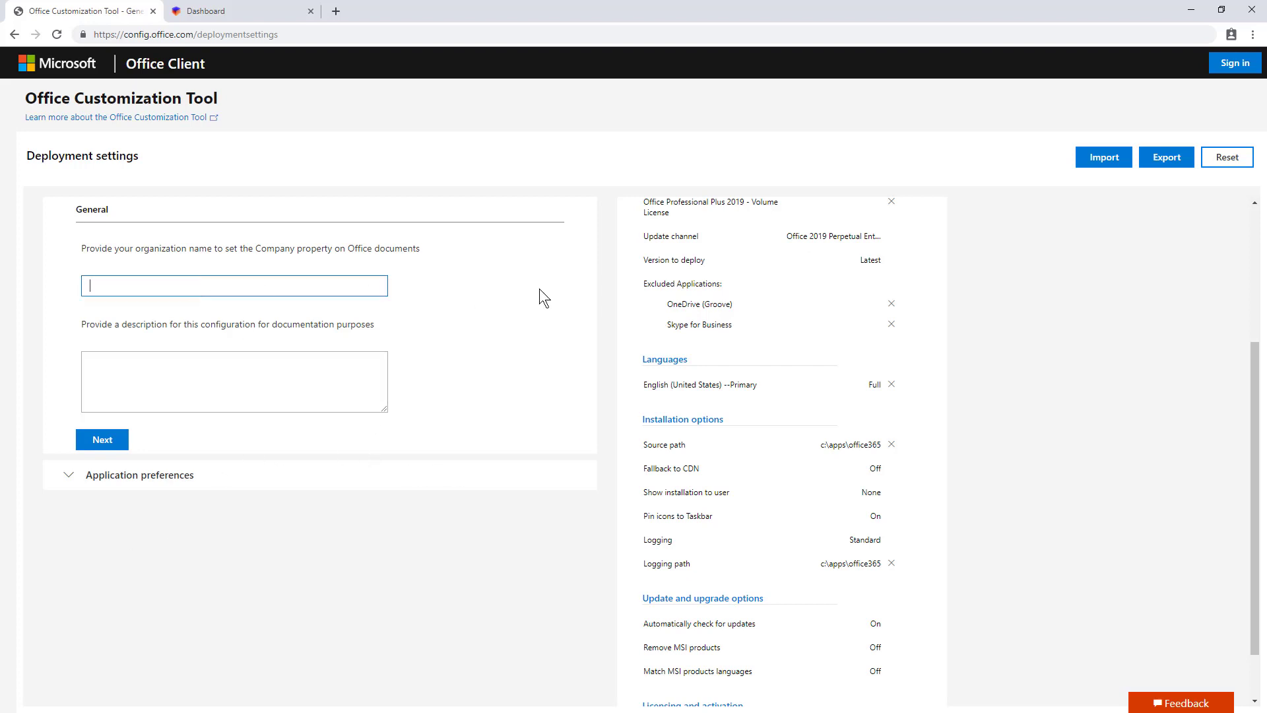
type("Sircks, Inc")
left_click(115, 437)
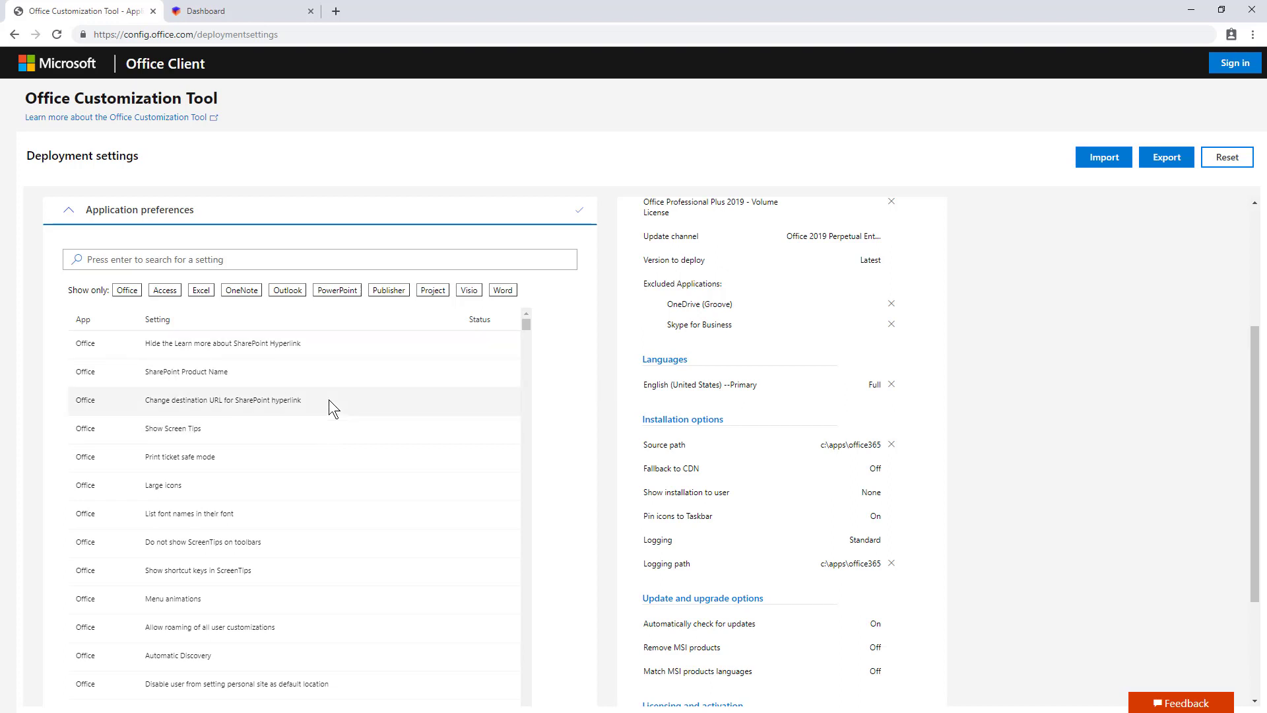
- Leave the application preferences at their defaults and finish the deployment configuration
scroll(330, 398, "down", 4)
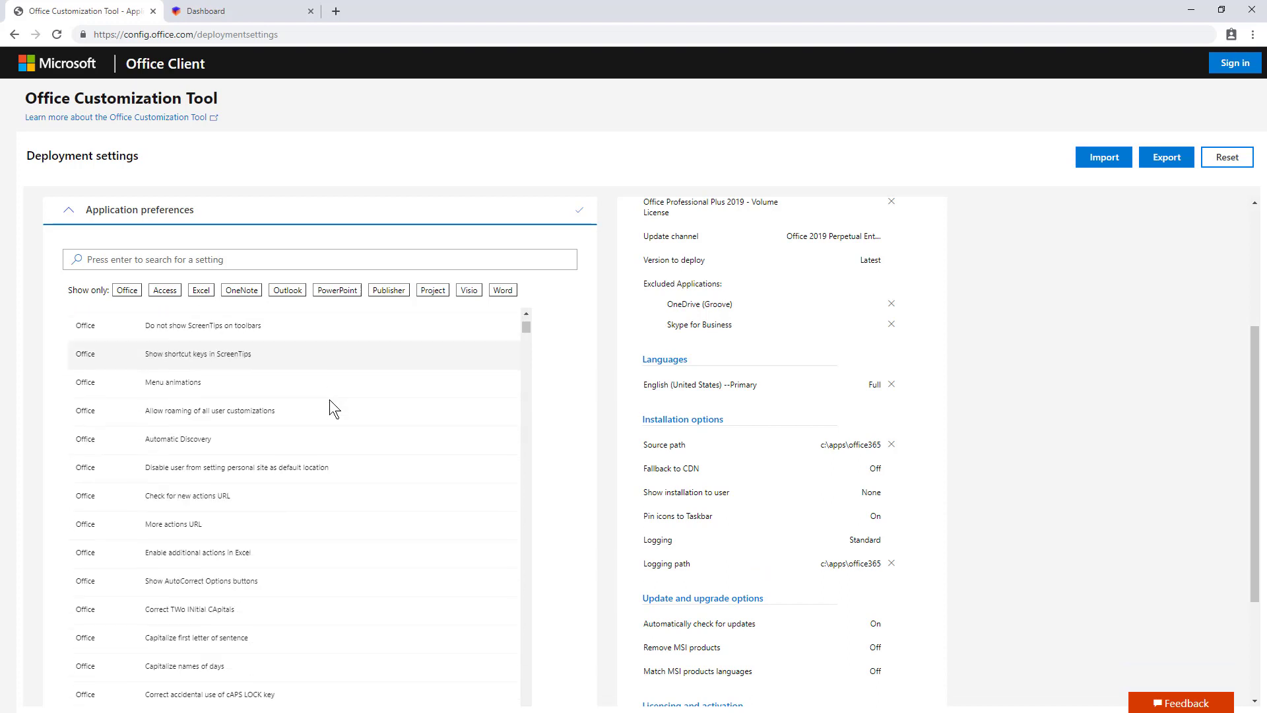
left_click_drag(1254, 340, 1262, 521)
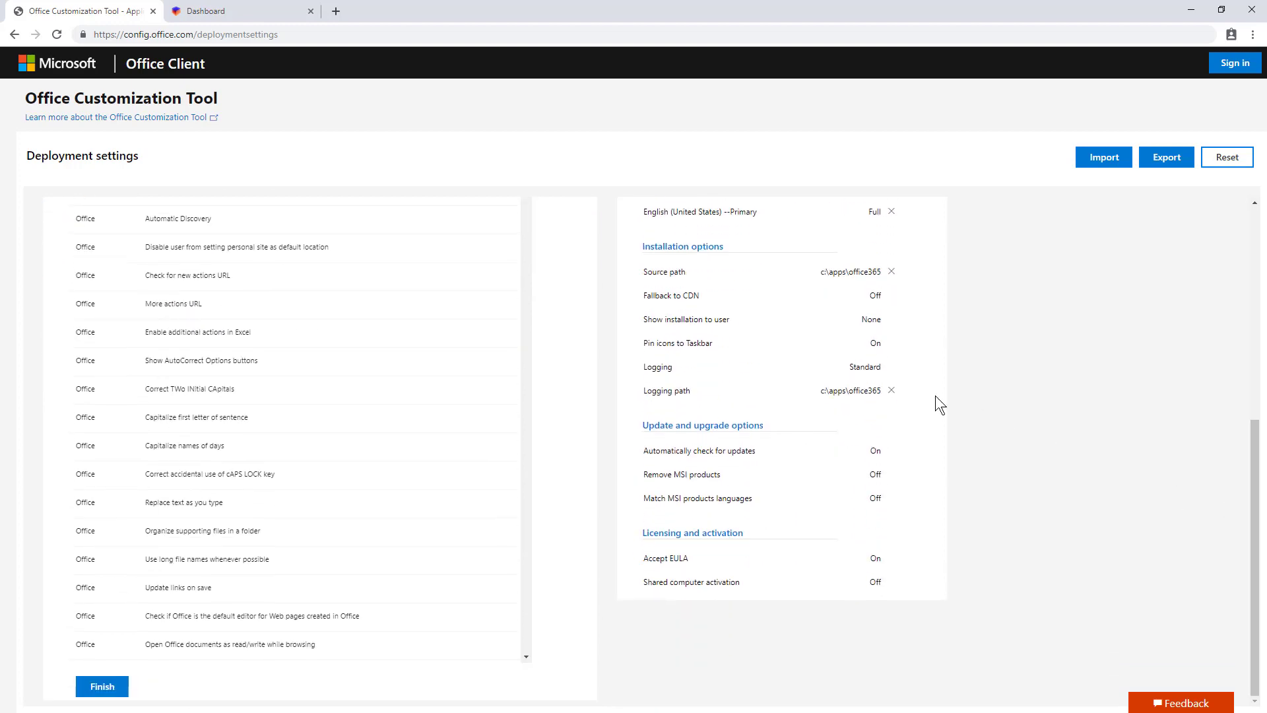
left_click(106, 688)
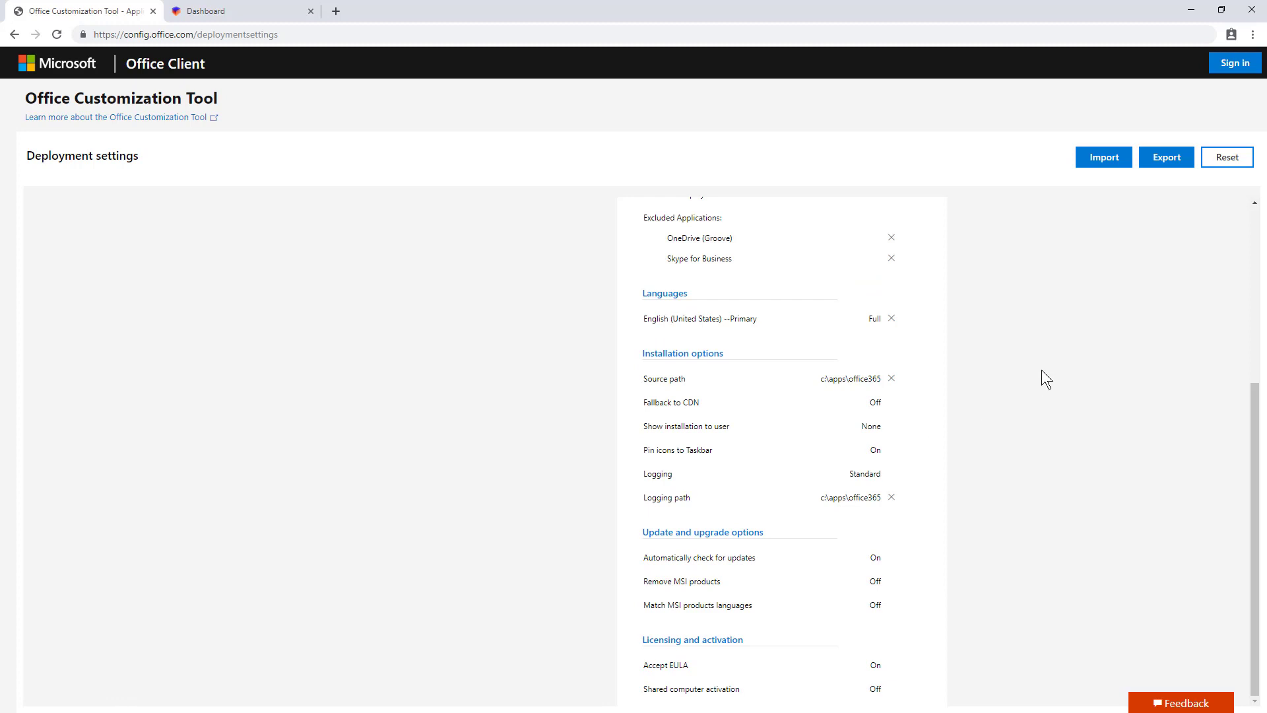
- Start exporting the configuration and keep the current settings for the default file format
left_click(1165, 162)
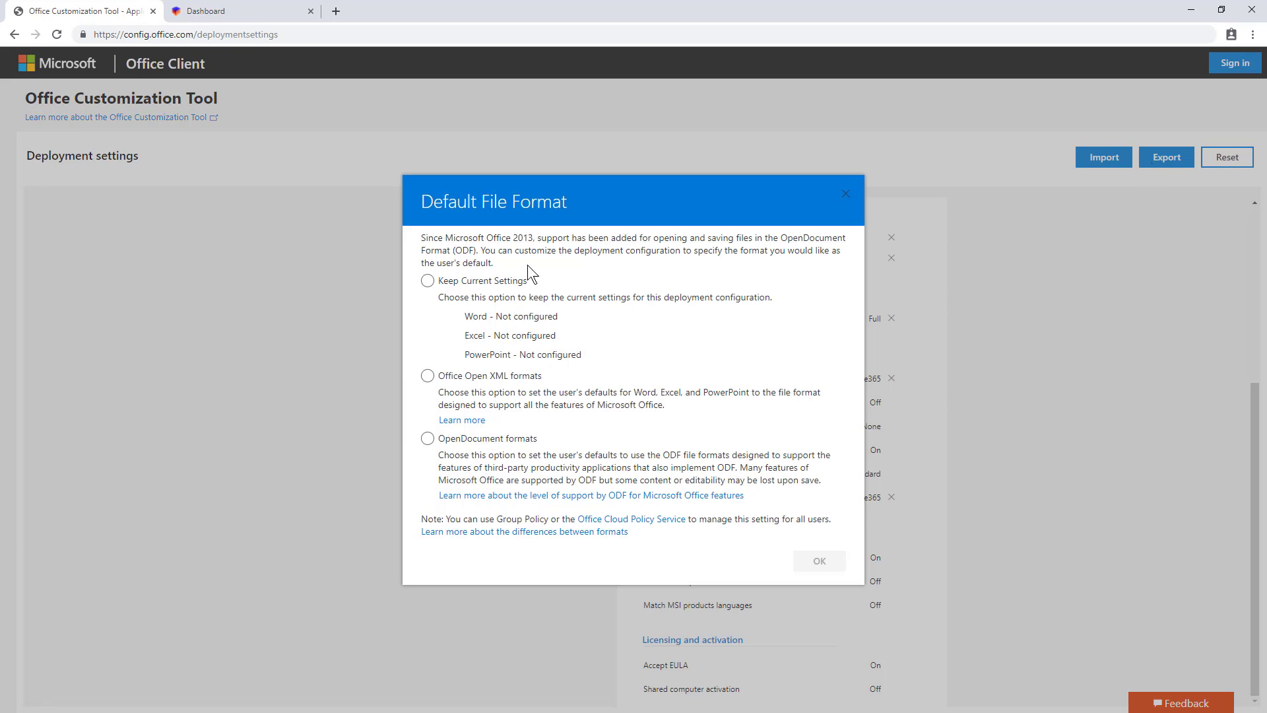
left_click(427, 281)
left_click(821, 564)
- Accept the license agreement terms and export the configuration to XML under the file name NewConfiguration
left_click(658, 441)
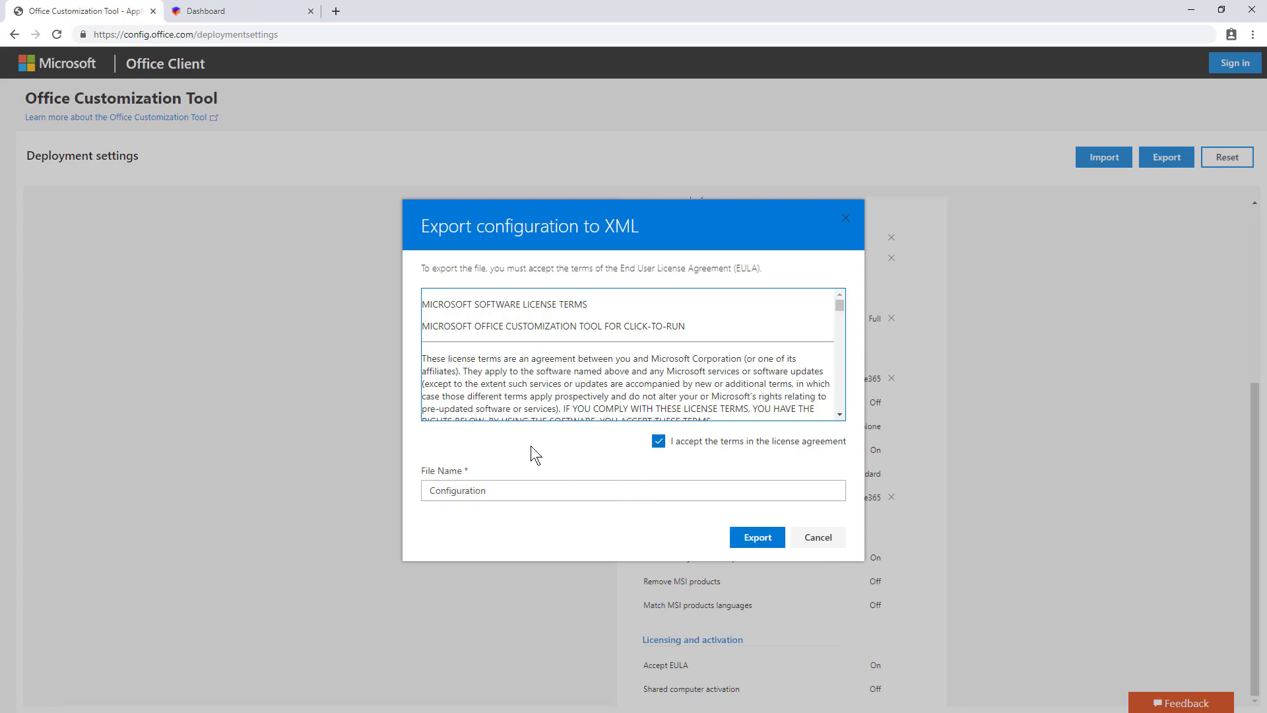
left_click(453, 489)
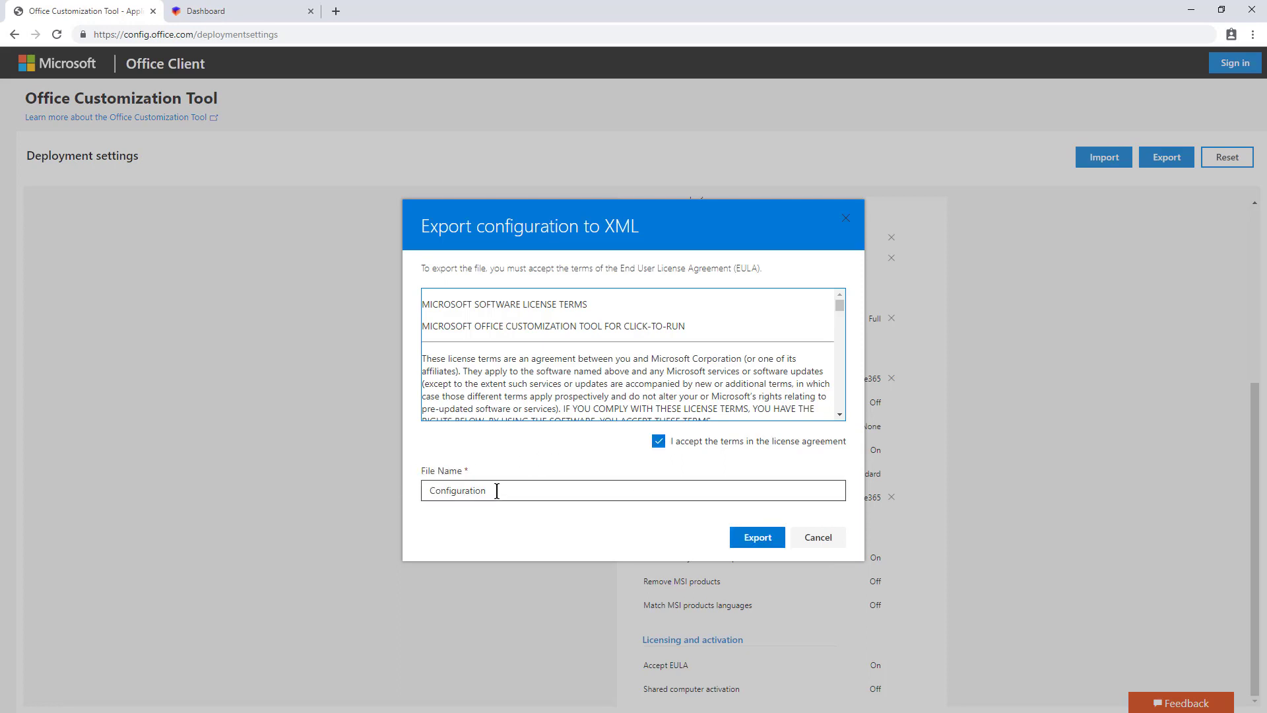
left_click(433, 490)
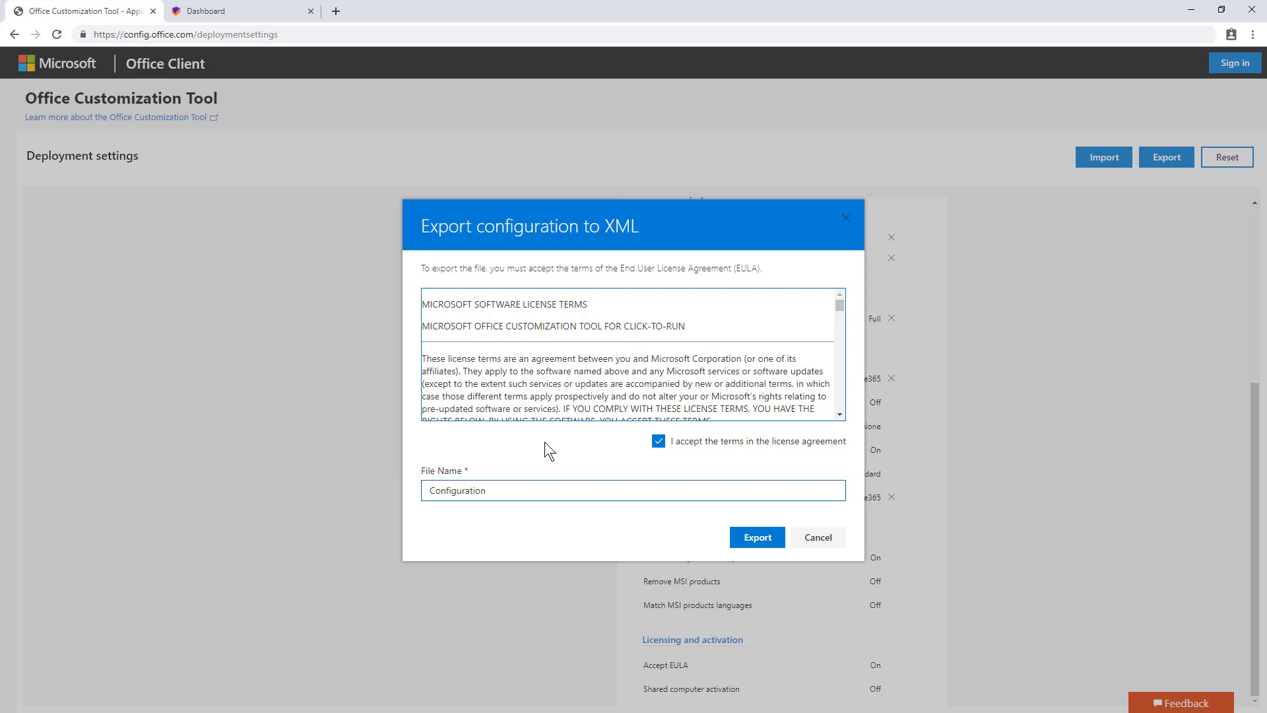
type("New")
left_click(764, 539)
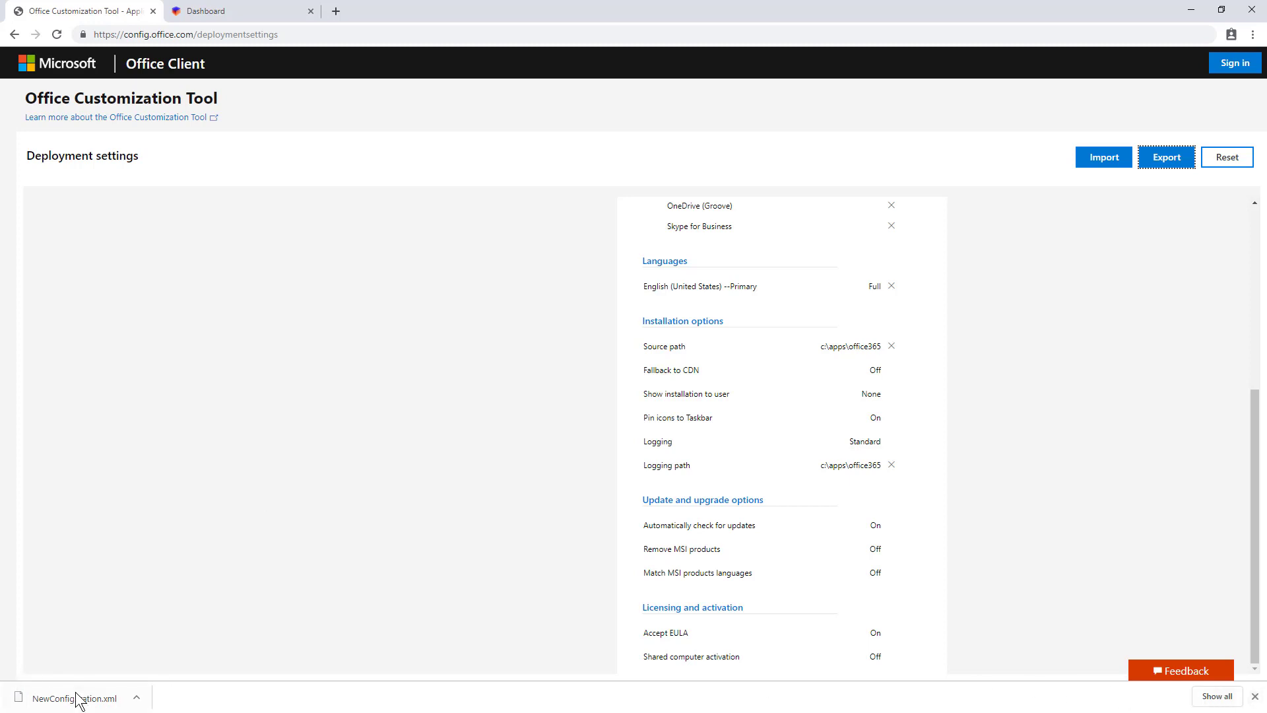
- Open the downloaded NewConfiguration.xml, review its deployment settings in an enlarged window, and close it
left_click(99, 699)
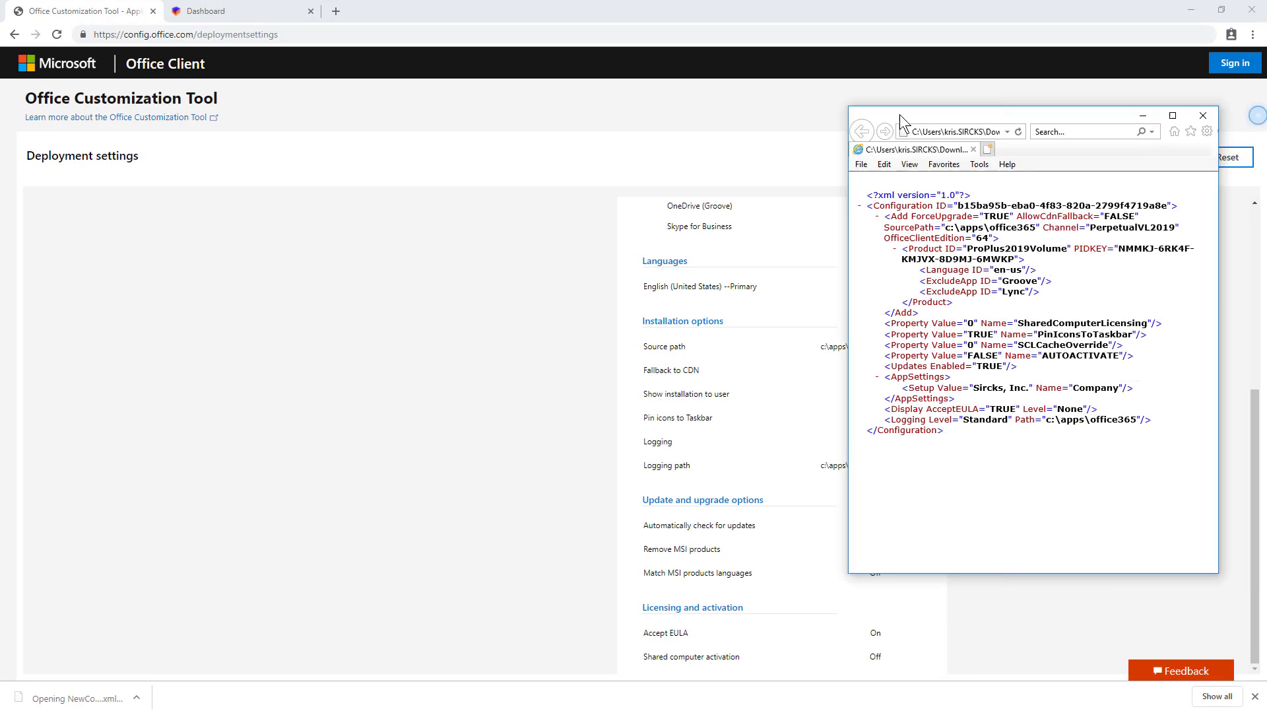
left_click_drag(901, 114, 639, 116)
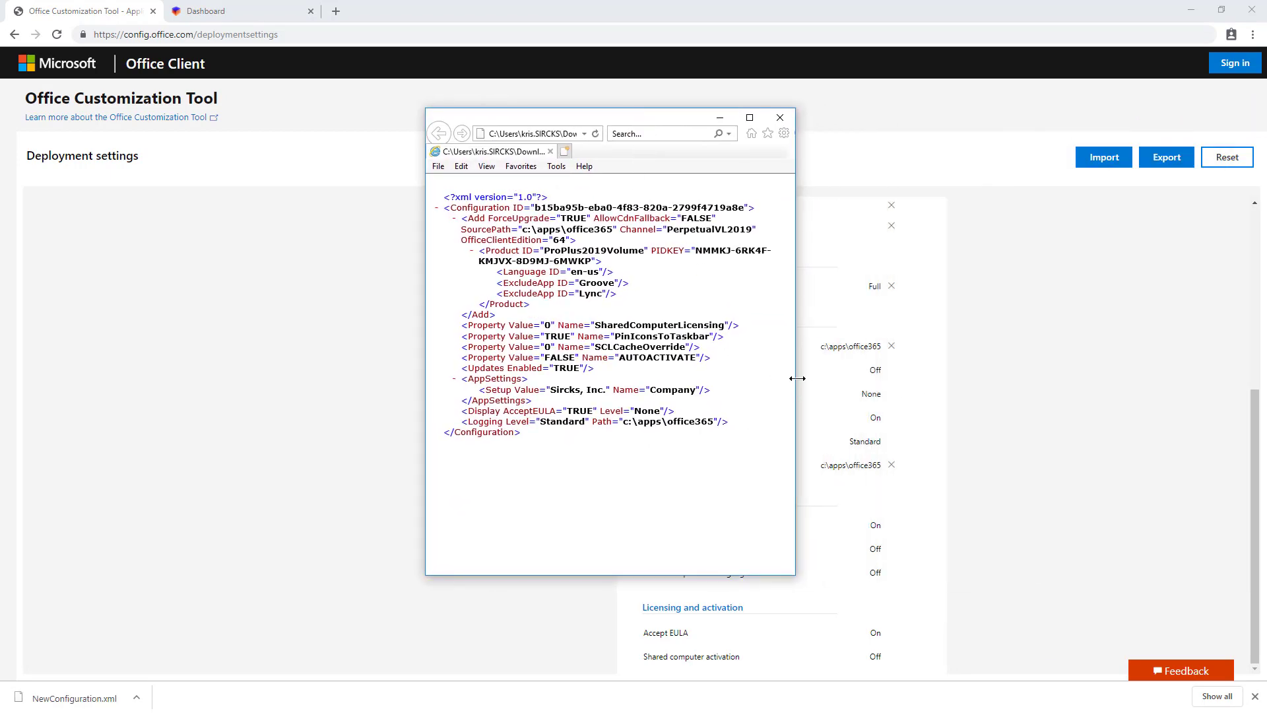
left_click_drag(794, 376, 1044, 454)
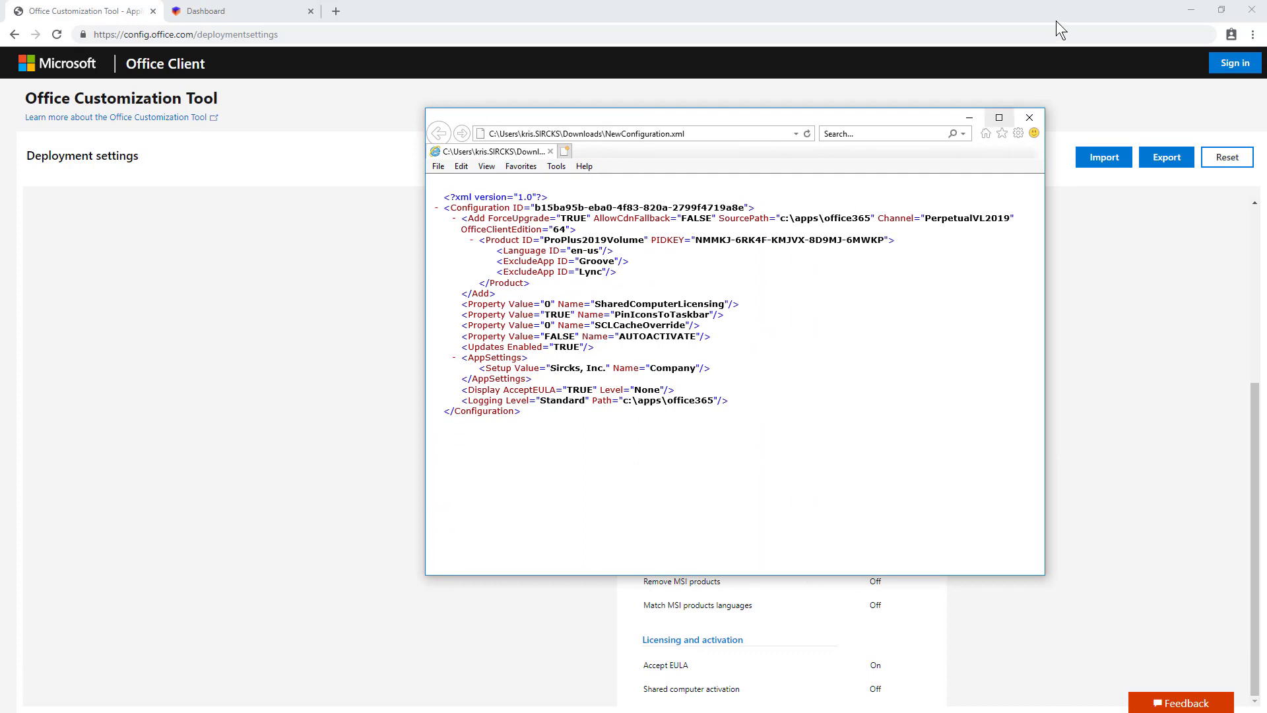
left_click(1031, 119)
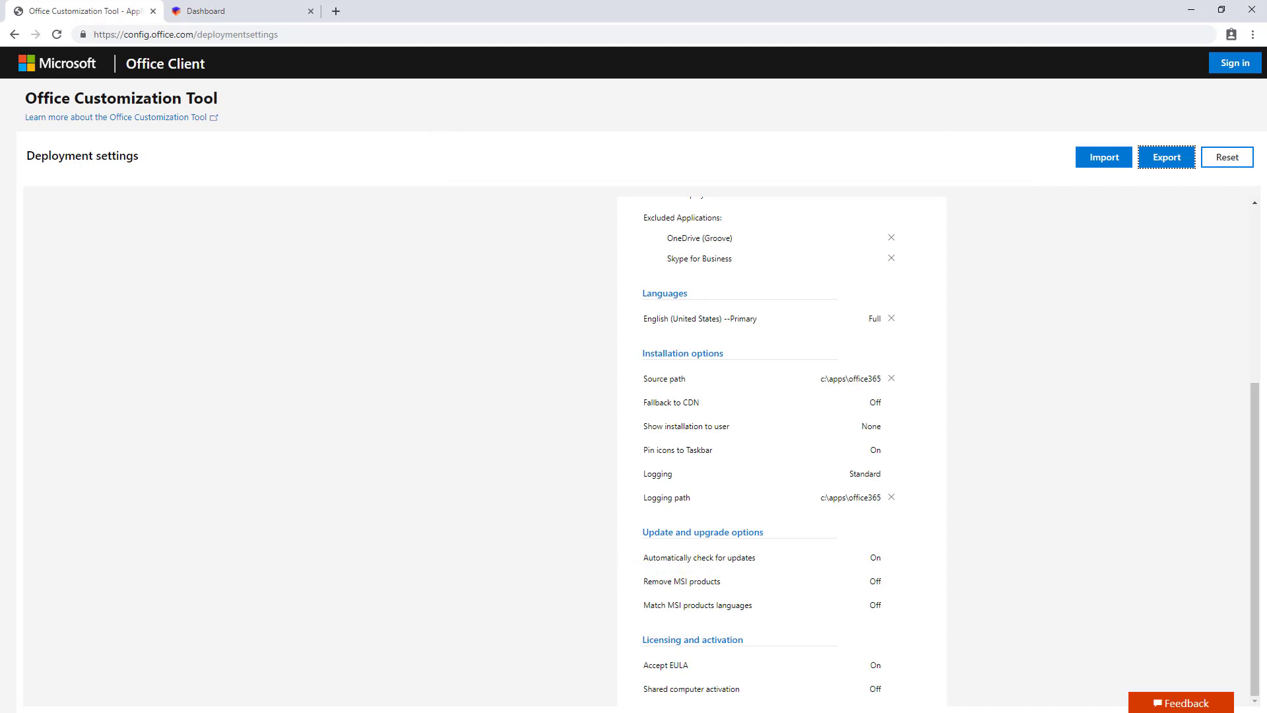
- Copy NewConfiguration.xml from the Downloads folder into the Office365 folder on the desktop
left_click_drag(1266, 251, 461, 116)
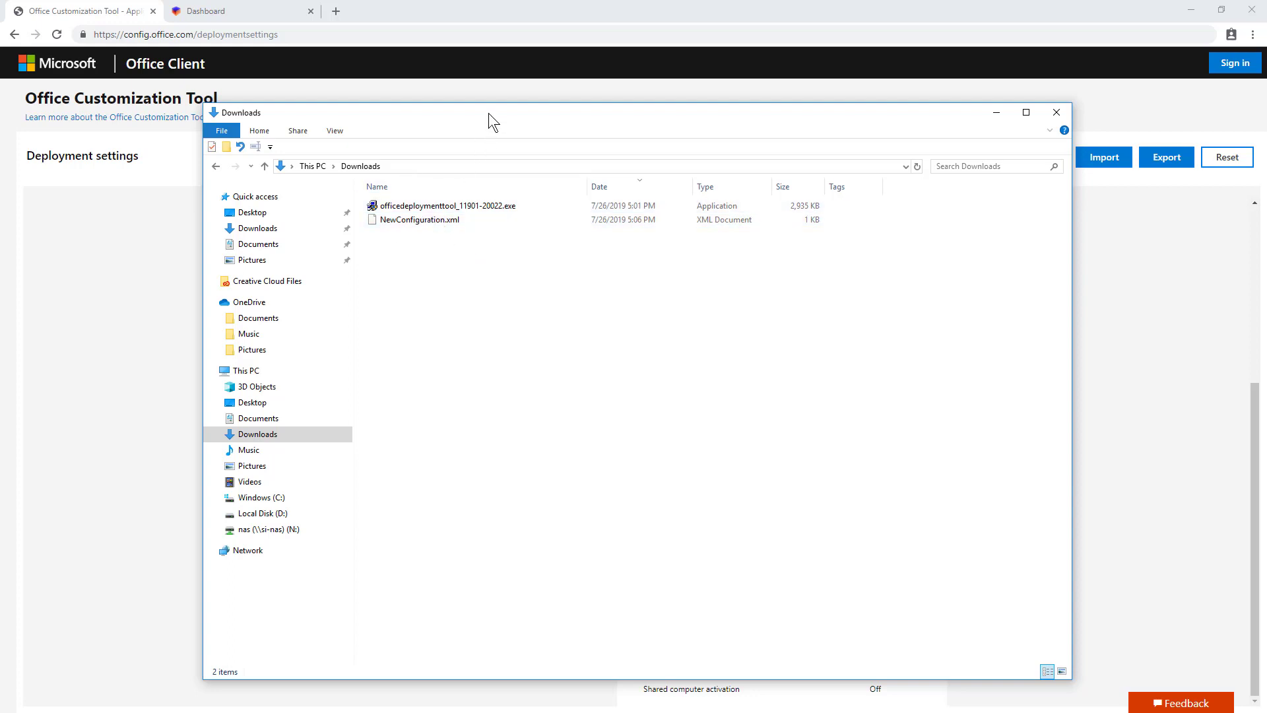
left_click(420, 221)
right_click(420, 223)
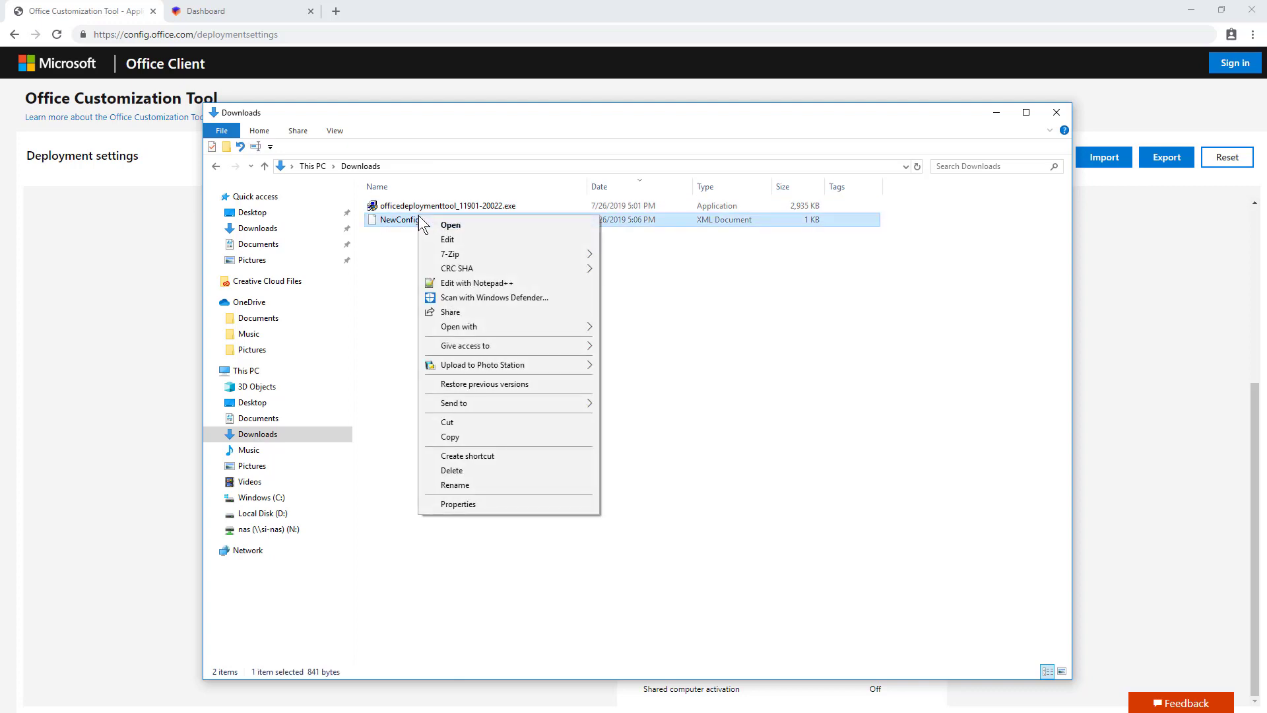
left_click(455, 438)
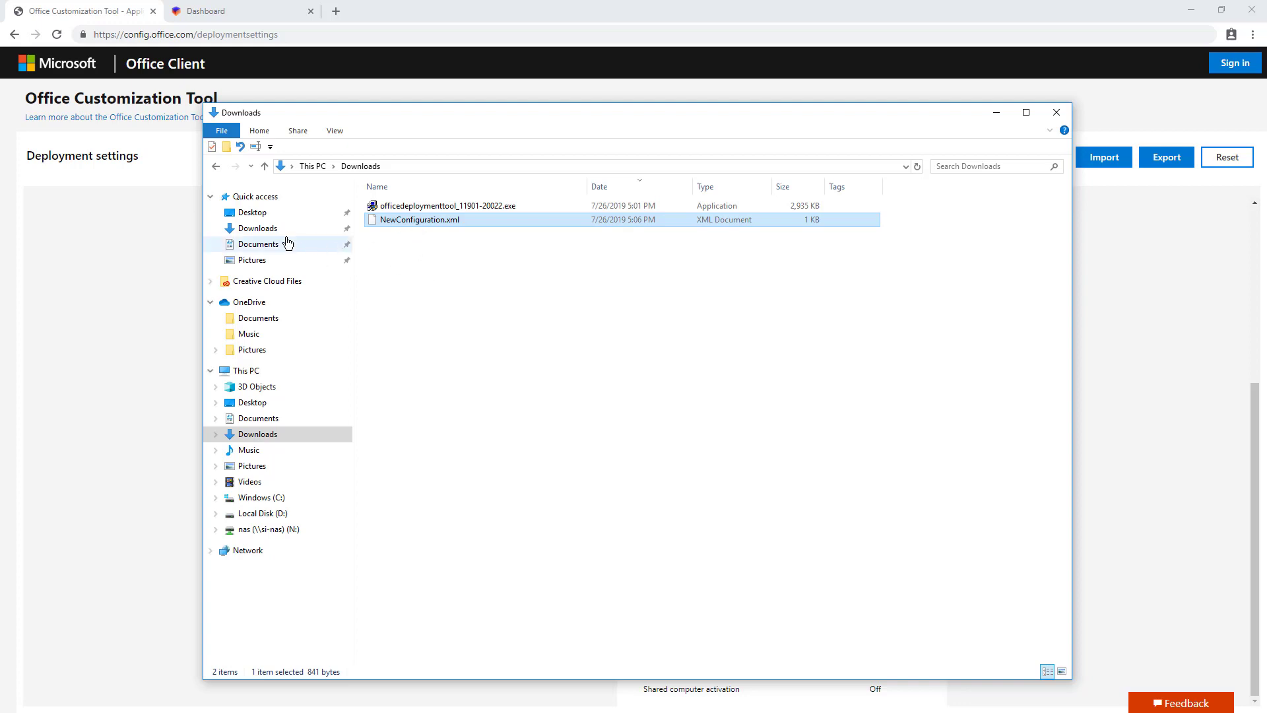
left_click(251, 212)
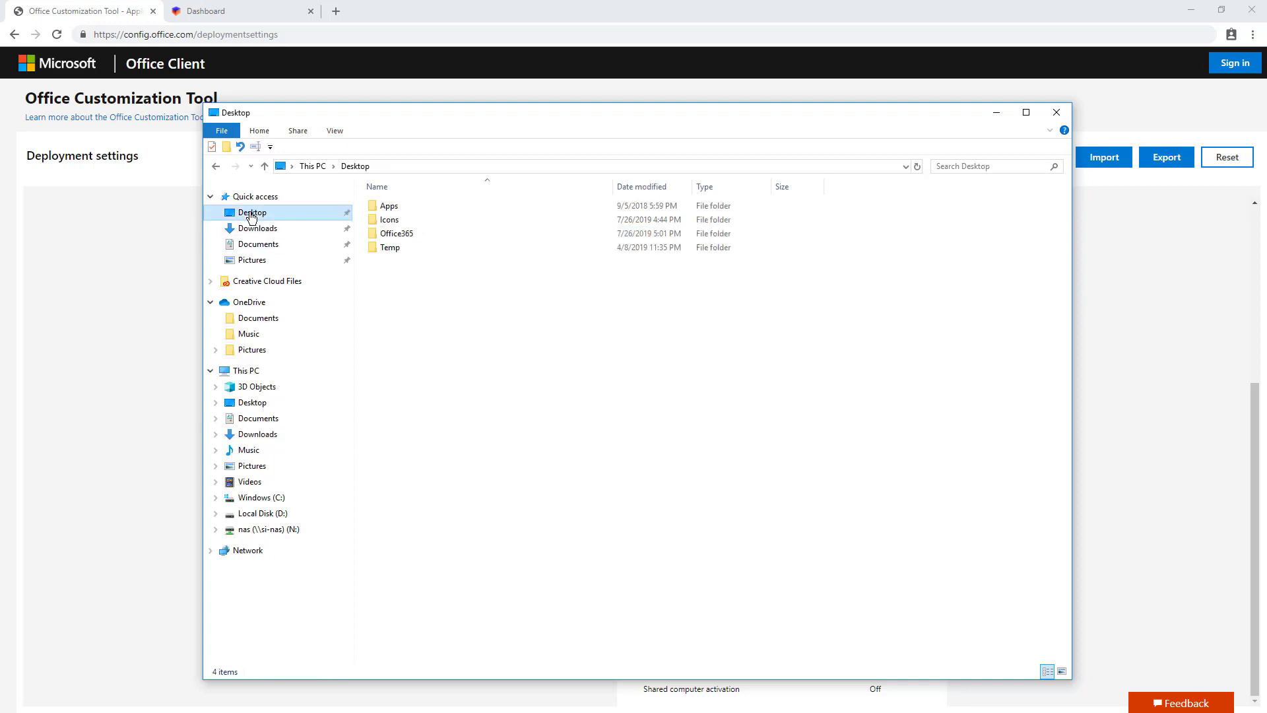
double_click(407, 229)
right_click(397, 310)
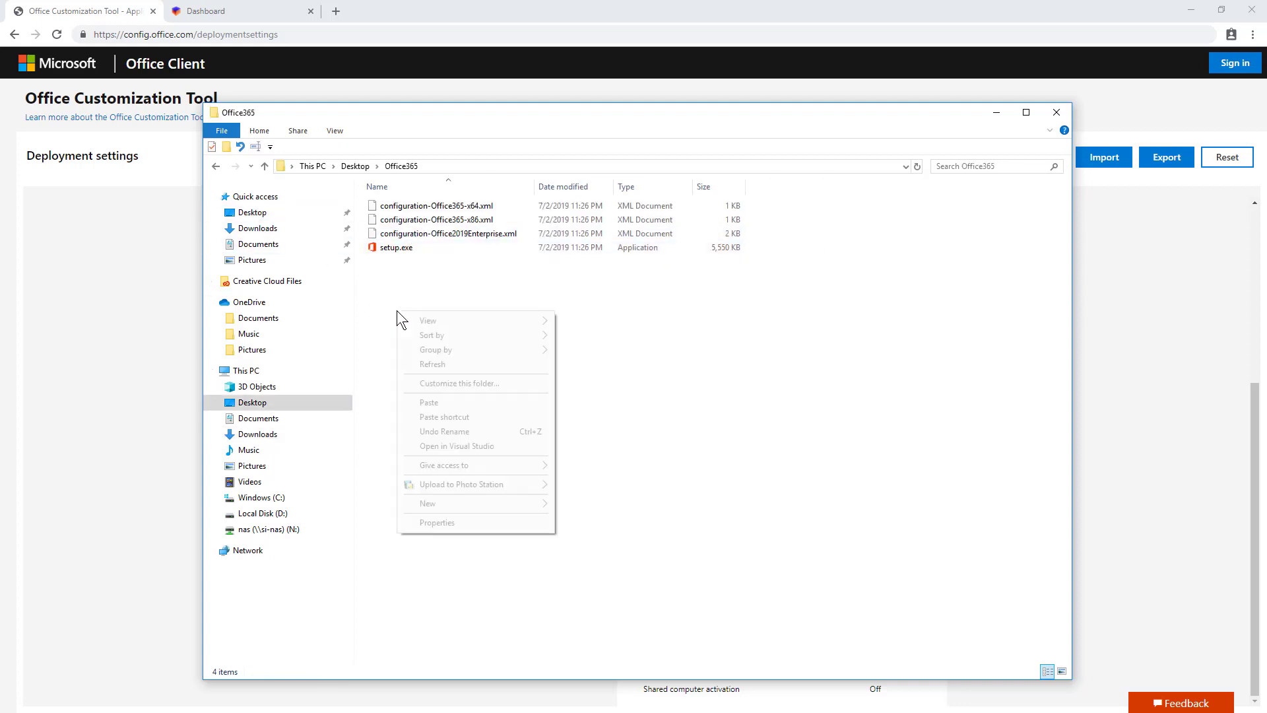
left_click(444, 401)
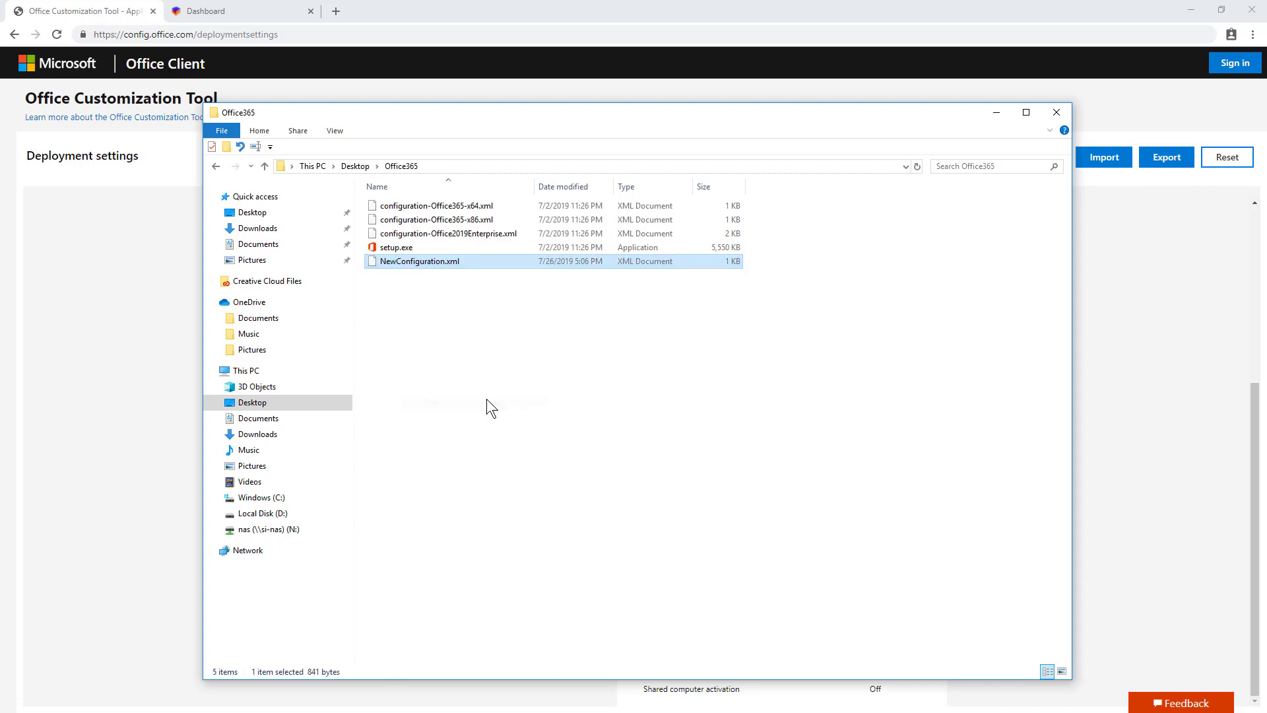
left_click(582, 388)
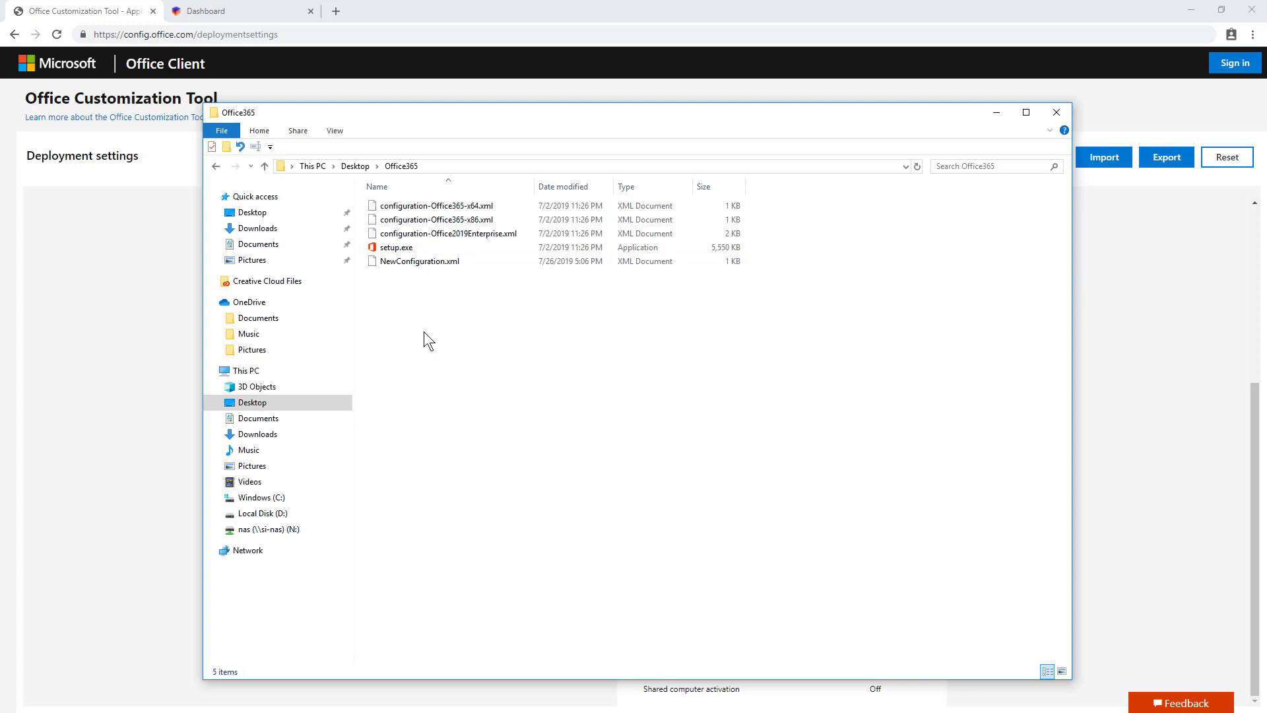
- Open the desktop Office365 folder's NewConfiguration.xml for editing, compare its SourcePath value with the folder's location, and close it
right_click(427, 268)
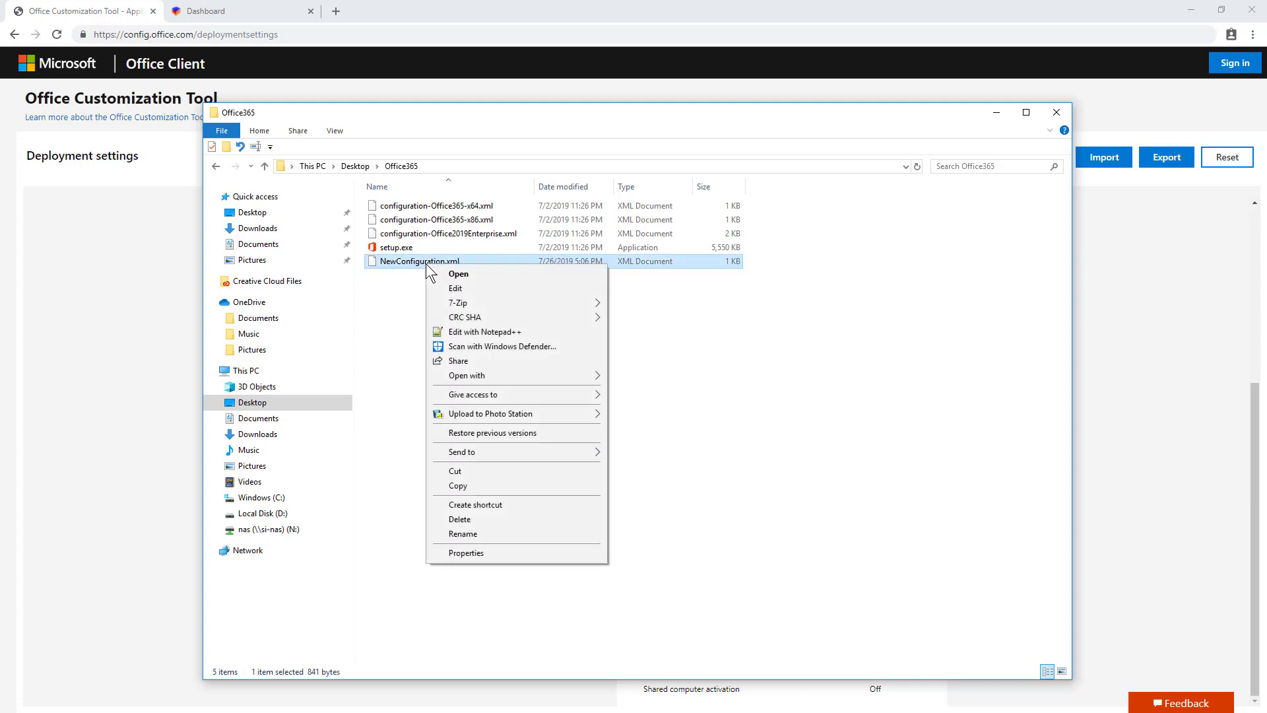
left_click(449, 289)
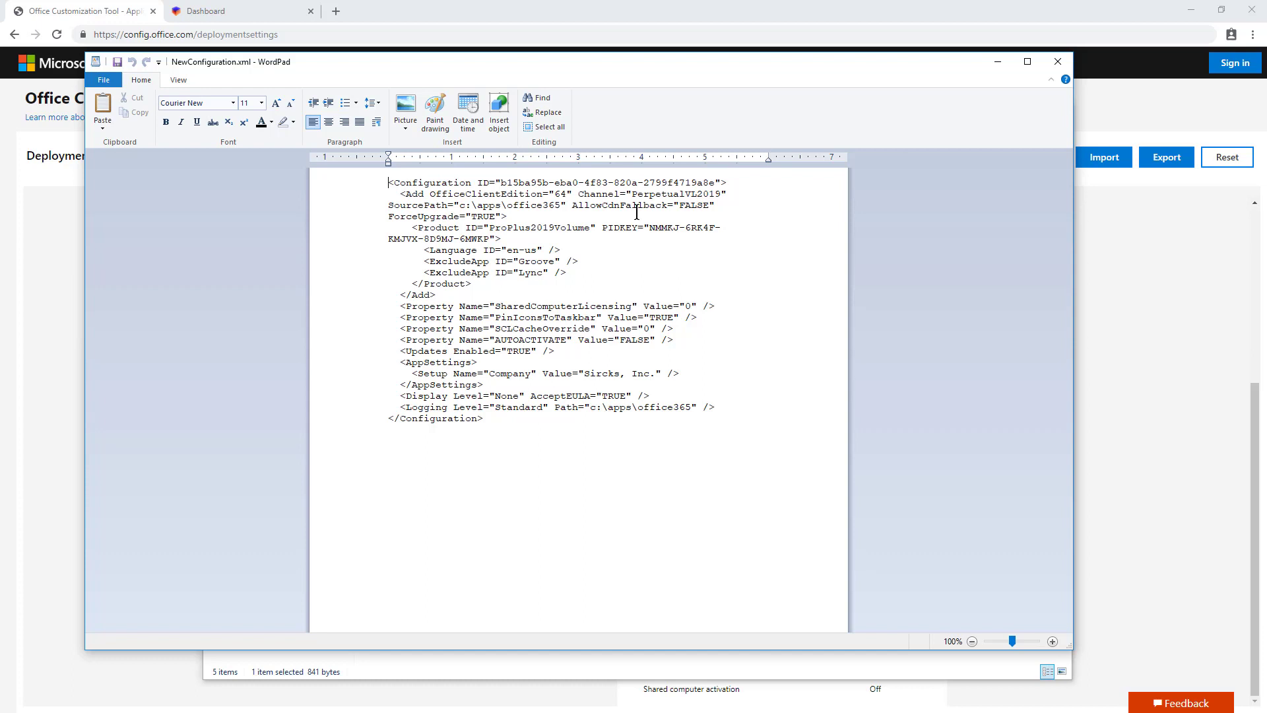
left_click_drag(459, 205, 540, 205)
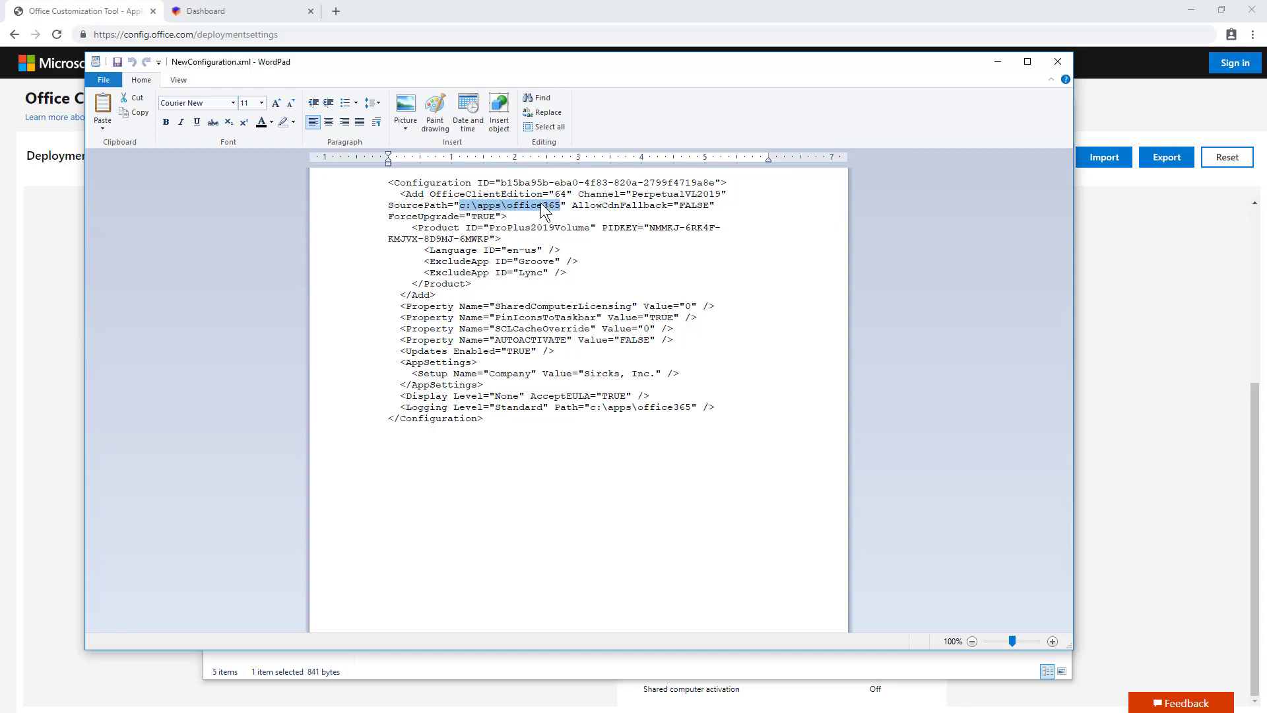
left_click_drag(538, 70, 1092, 153)
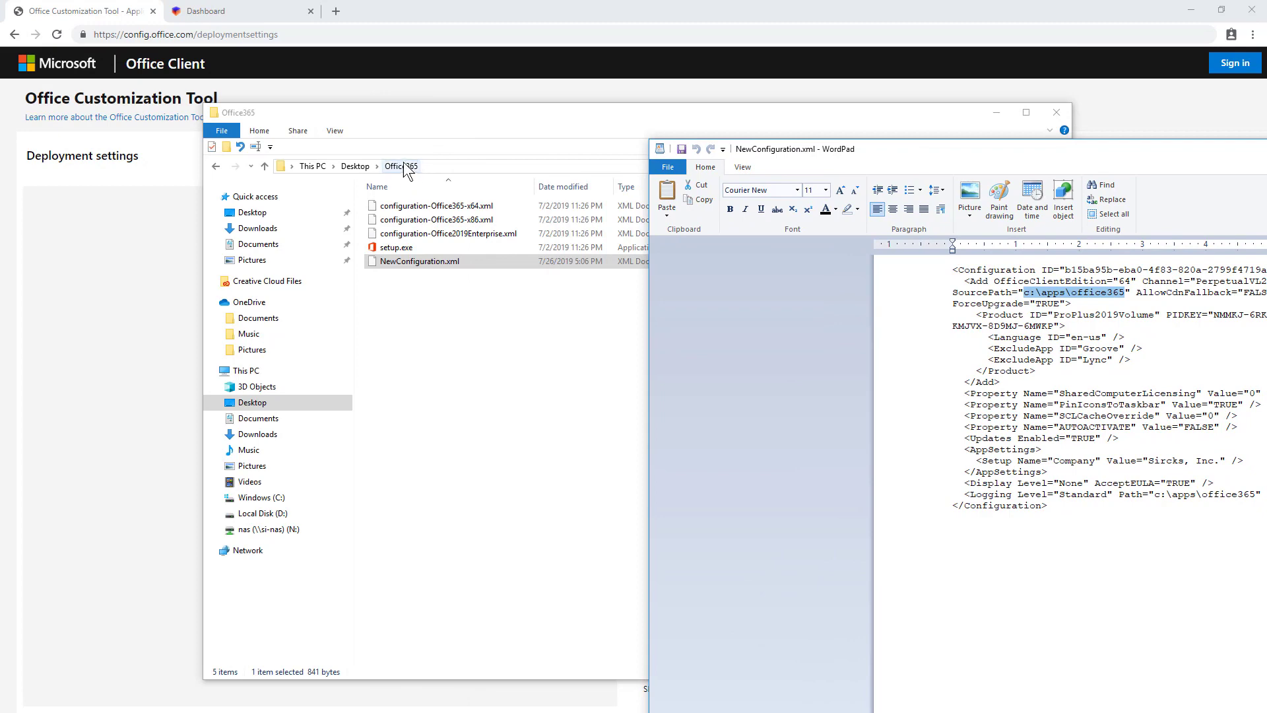
left_click_drag(1104, 154, 599, 41)
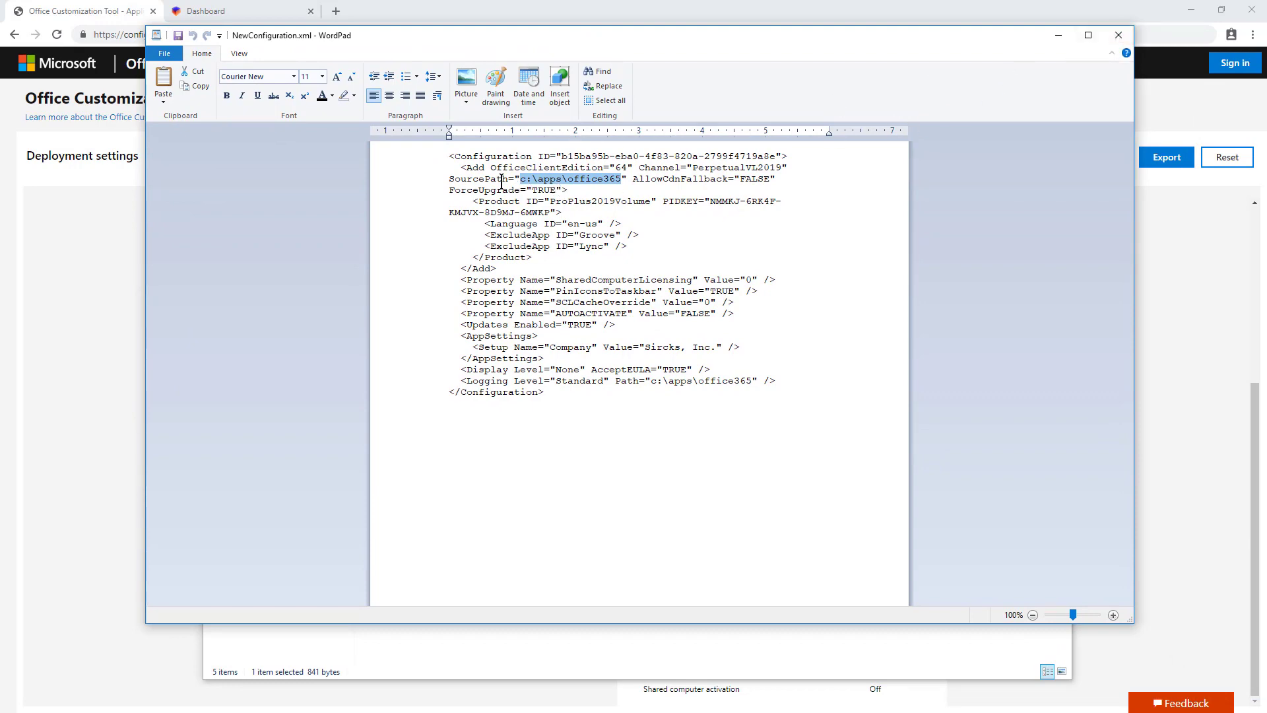
left_click(1119, 35)
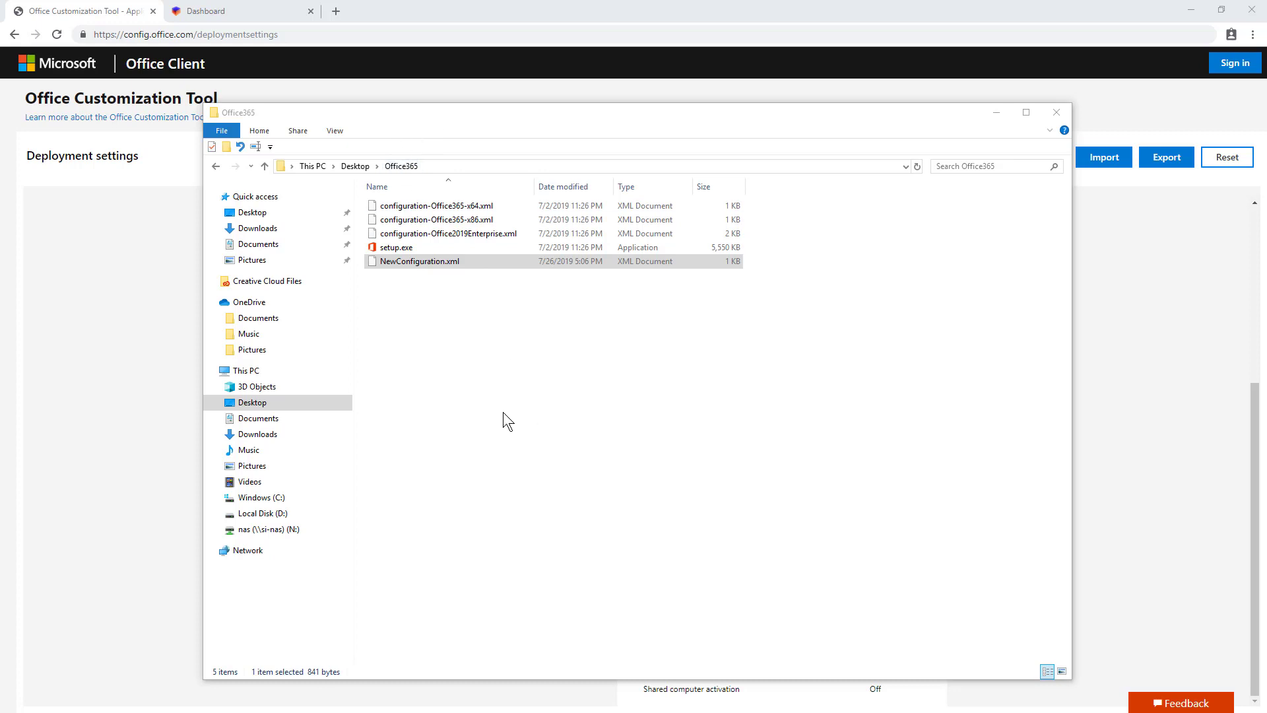
- Create a folder named apps in the root of the C: drive and open it
left_click(256, 499)
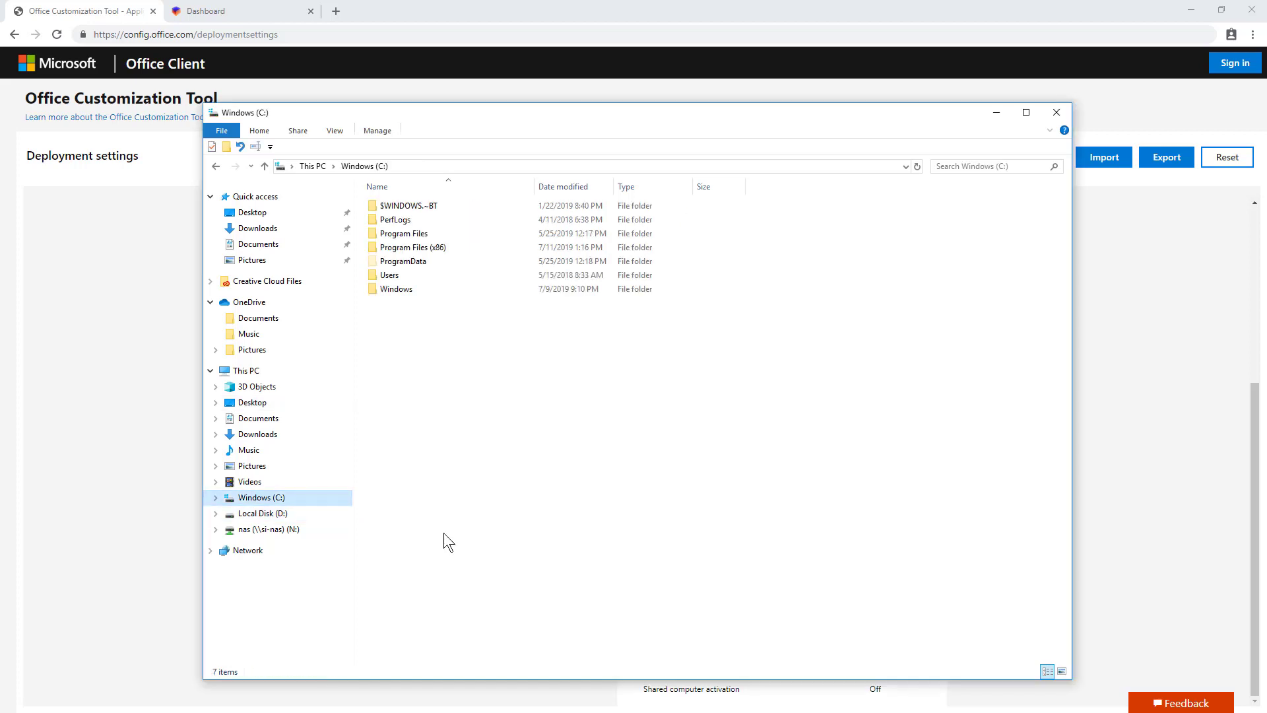
right_click(460, 363)
mouse_move(505, 536)
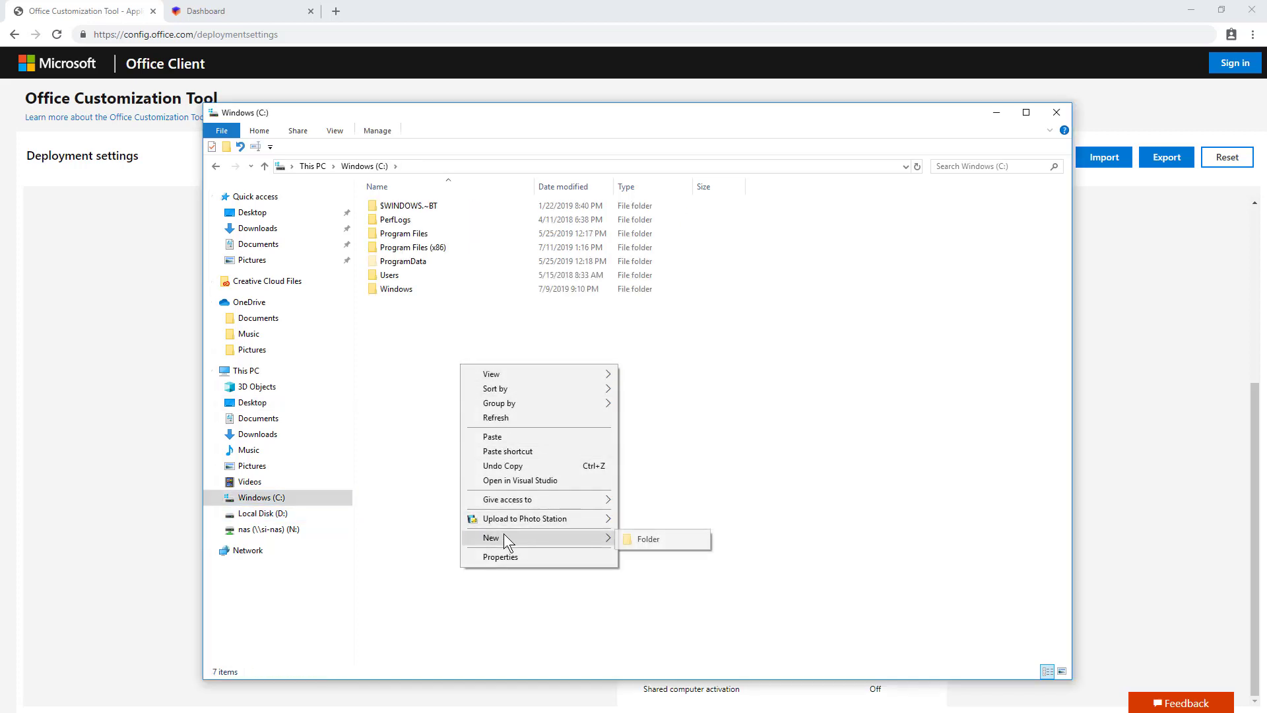
left_click(655, 539)
type("apps")
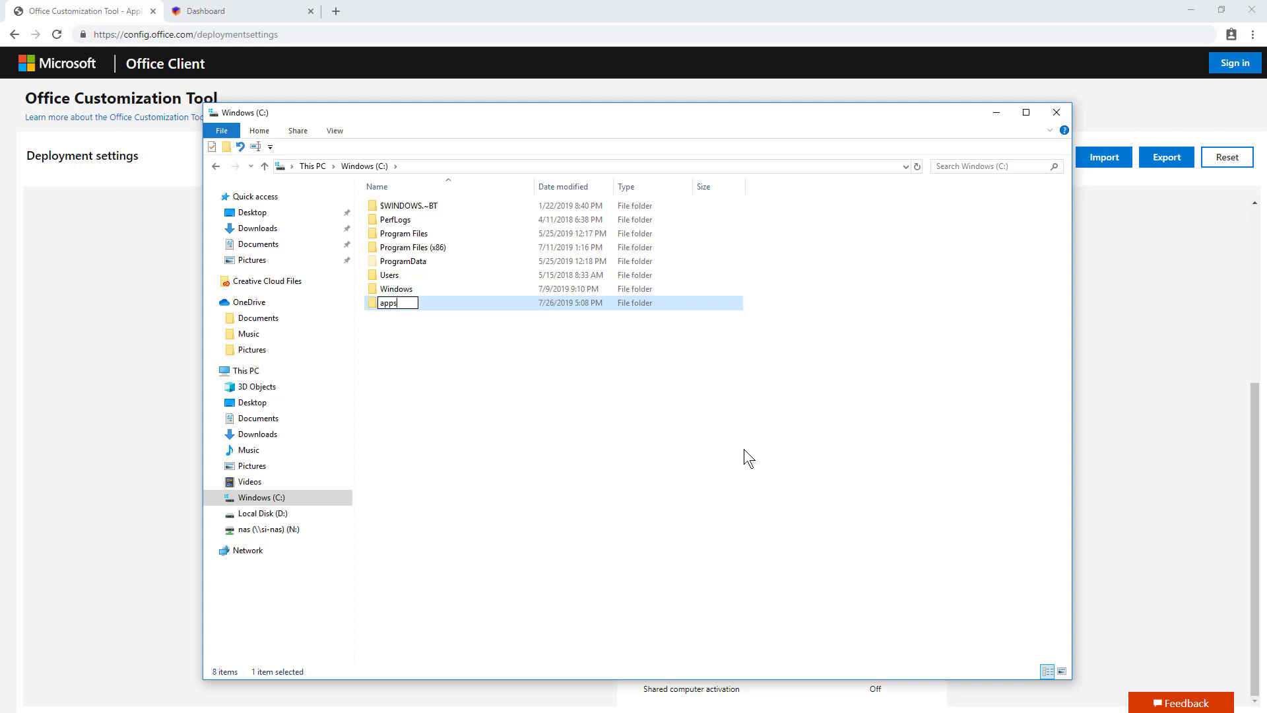
key("Return")
key("Return")
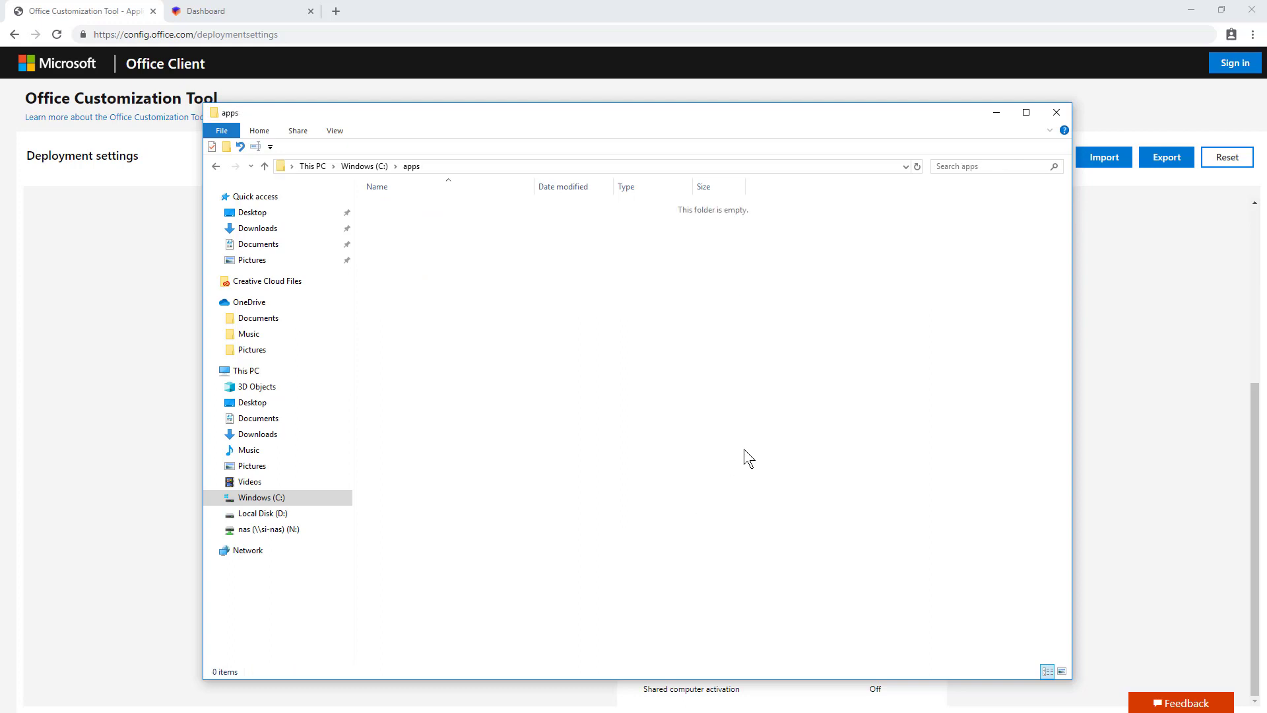
- Create a folder named Office365 inside C:\apps and open it
right_click(510, 342)
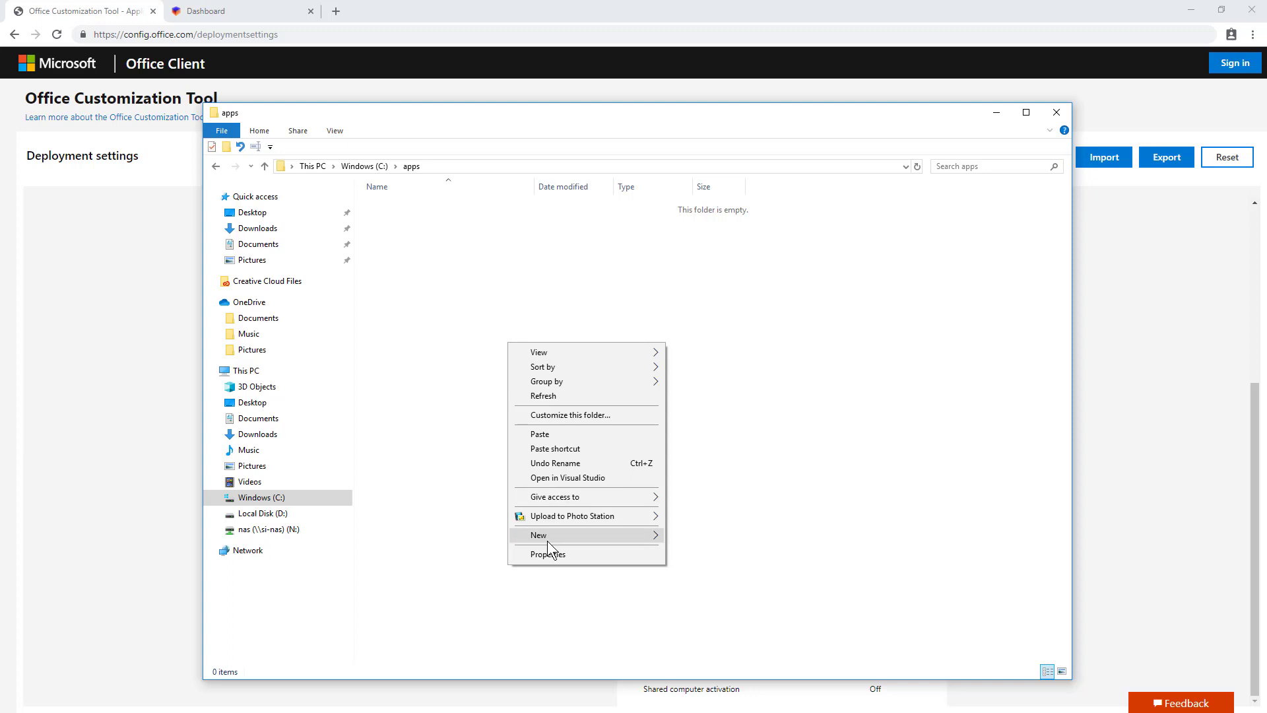
mouse_move(548, 536)
left_click(695, 537)
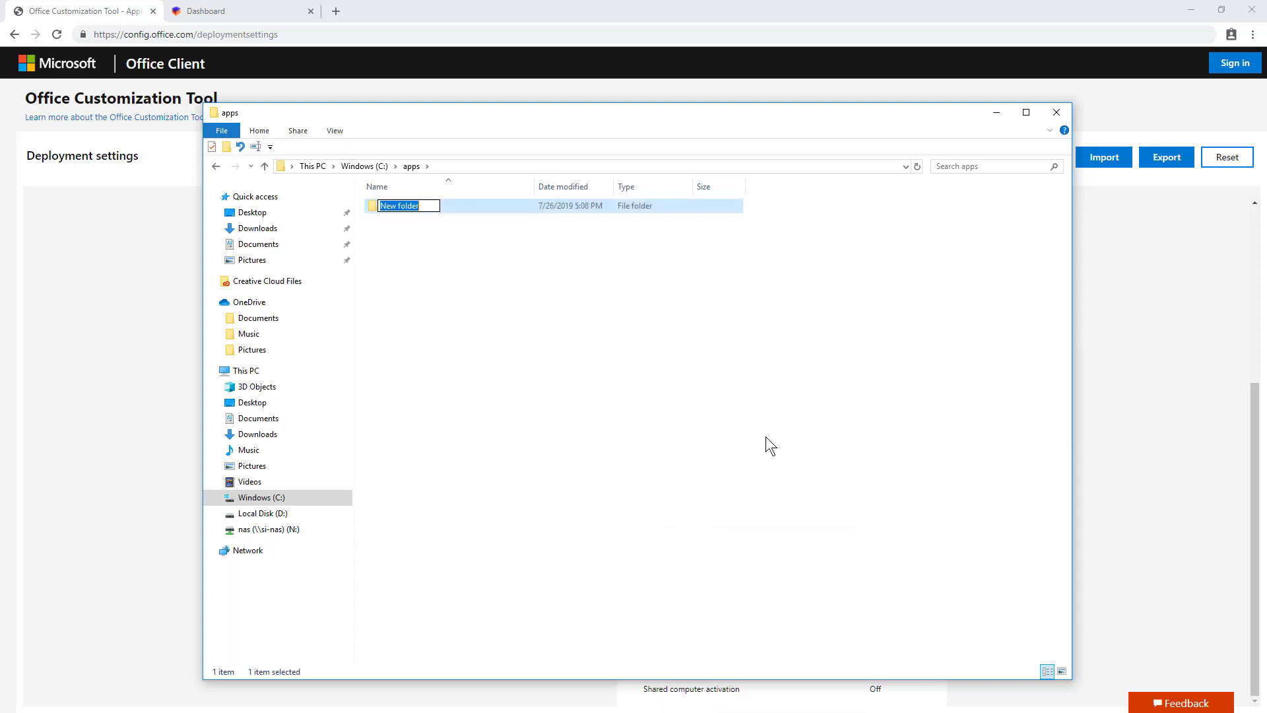
type("Office365")
key("Return")
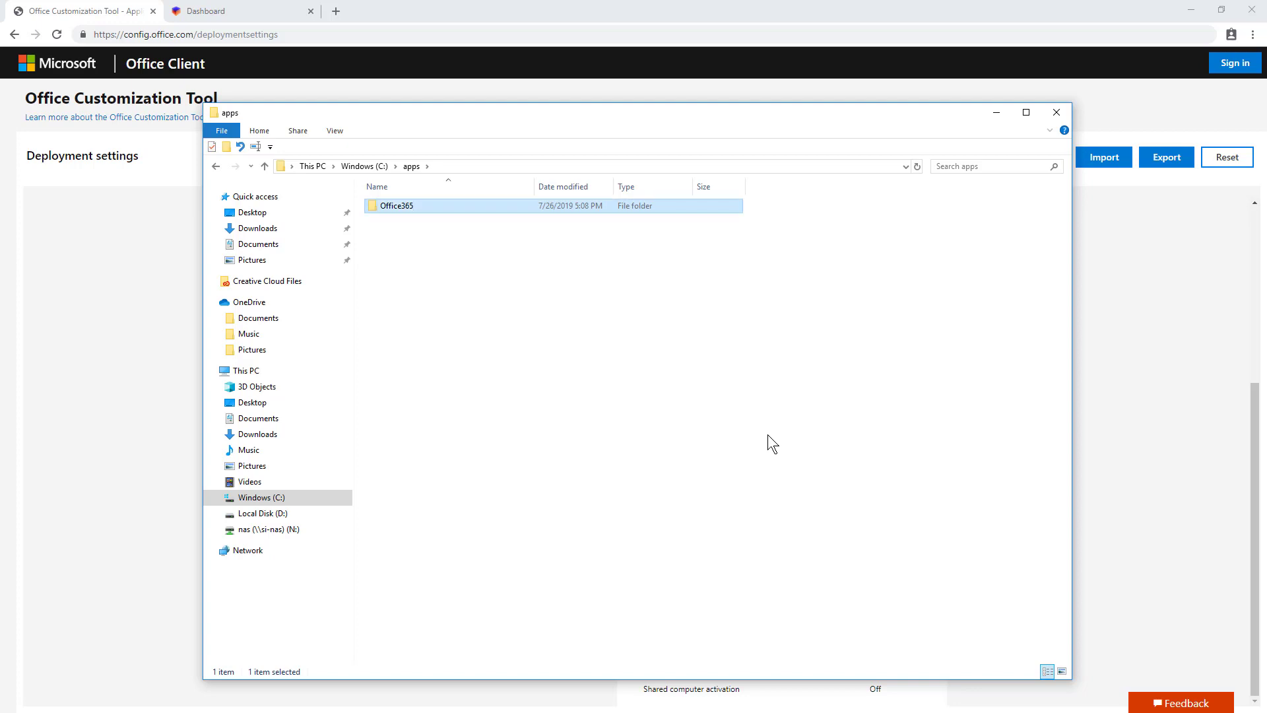
left_click(627, 424)
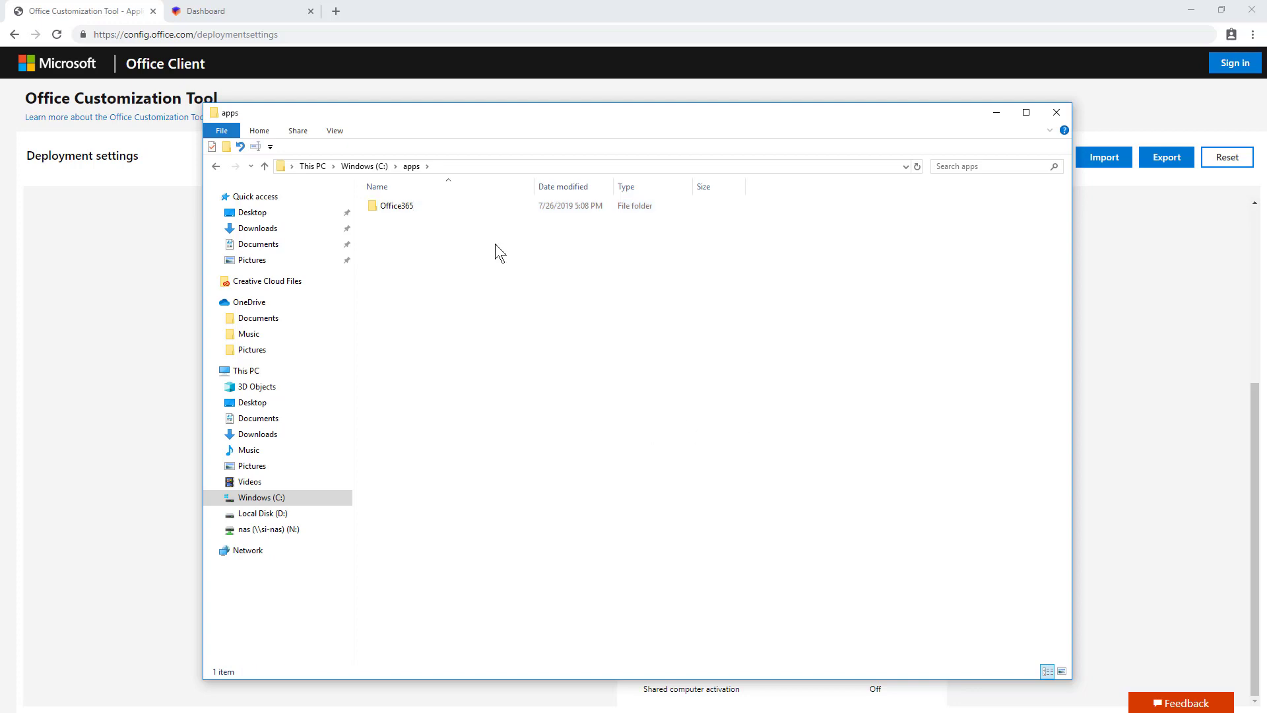
double_click(401, 206)
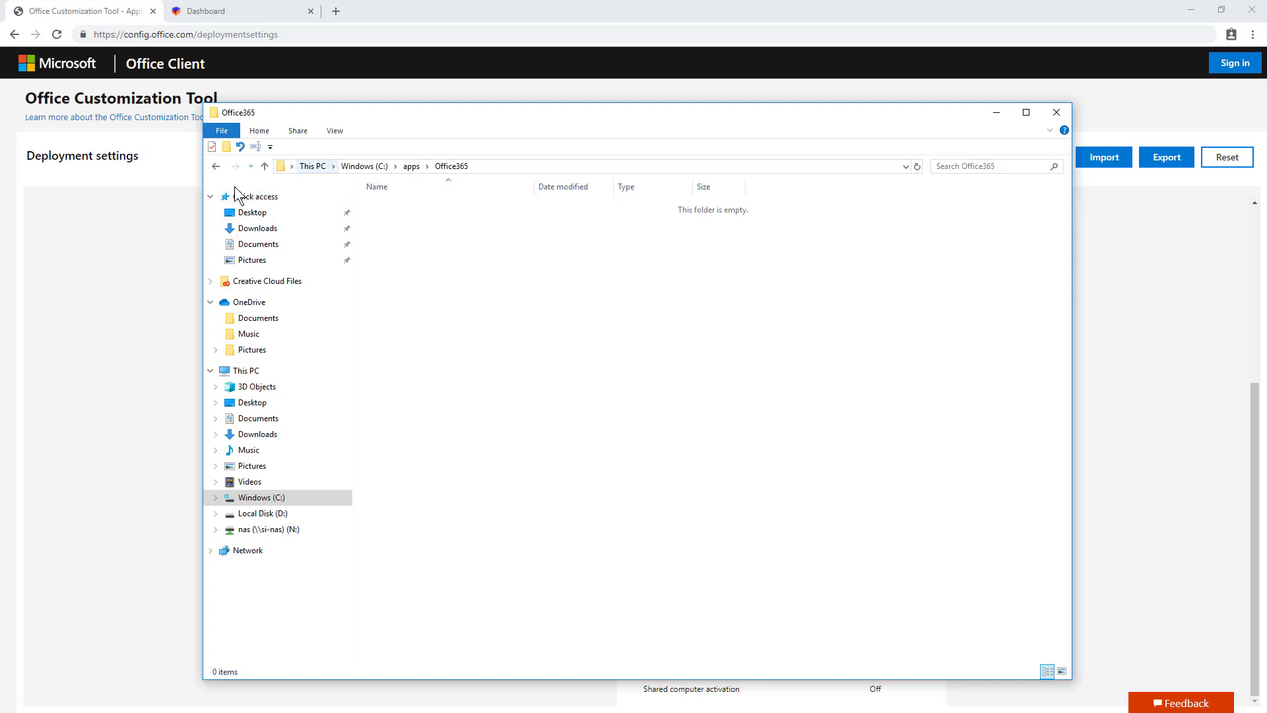
- Copy NewConfiguration.xml and setup.exe from the desktop Office365 folder into C:\apps\Office365
left_click(252, 212)
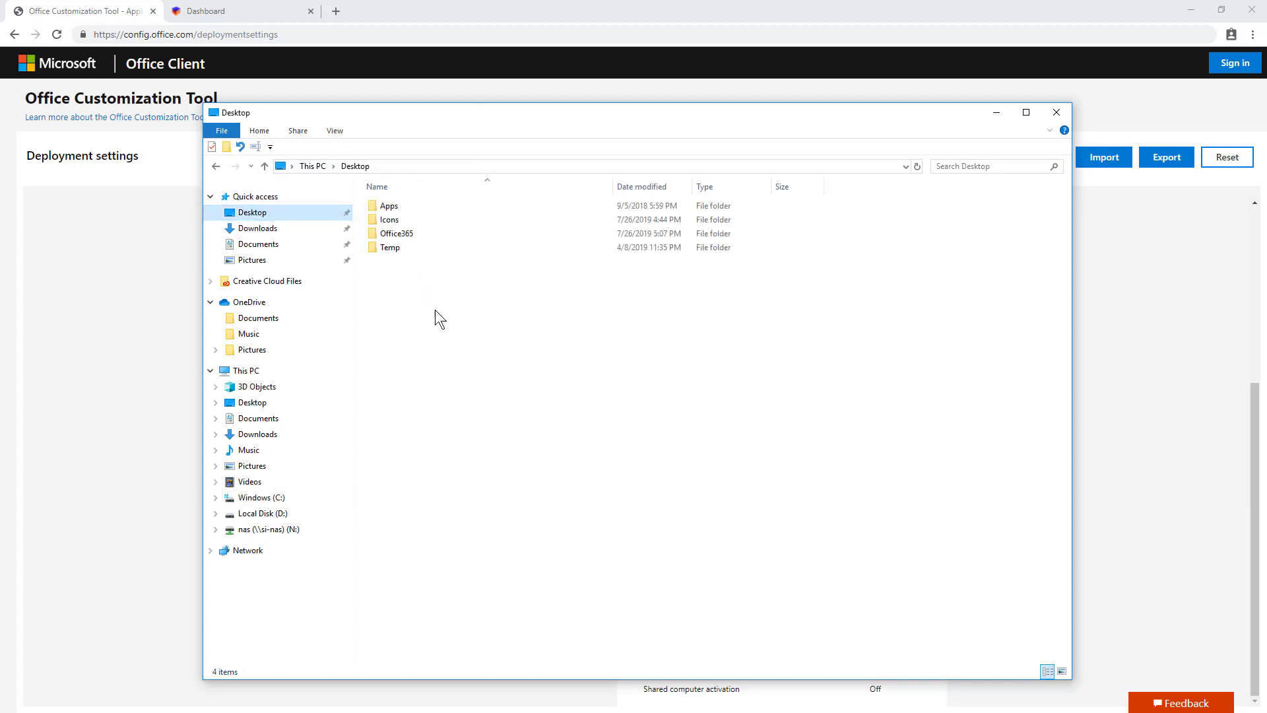
double_click(406, 235)
left_click(428, 248)
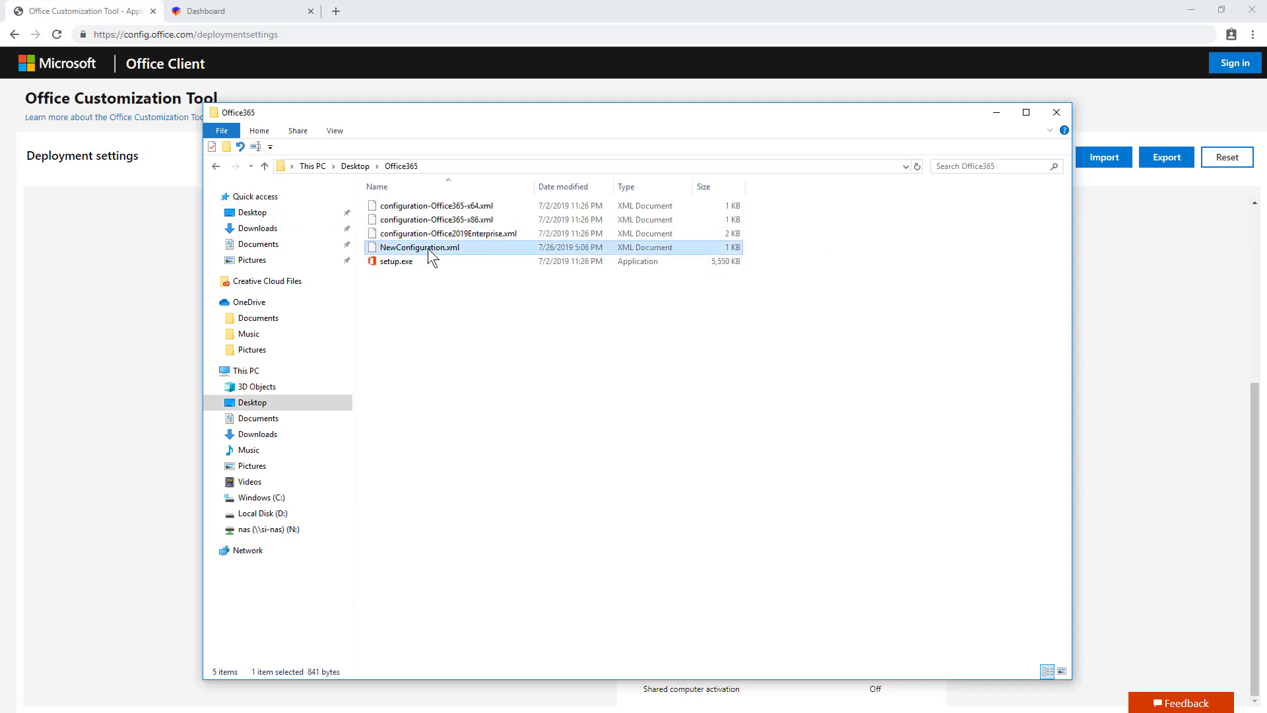
left_click(396, 261, "ctrl")
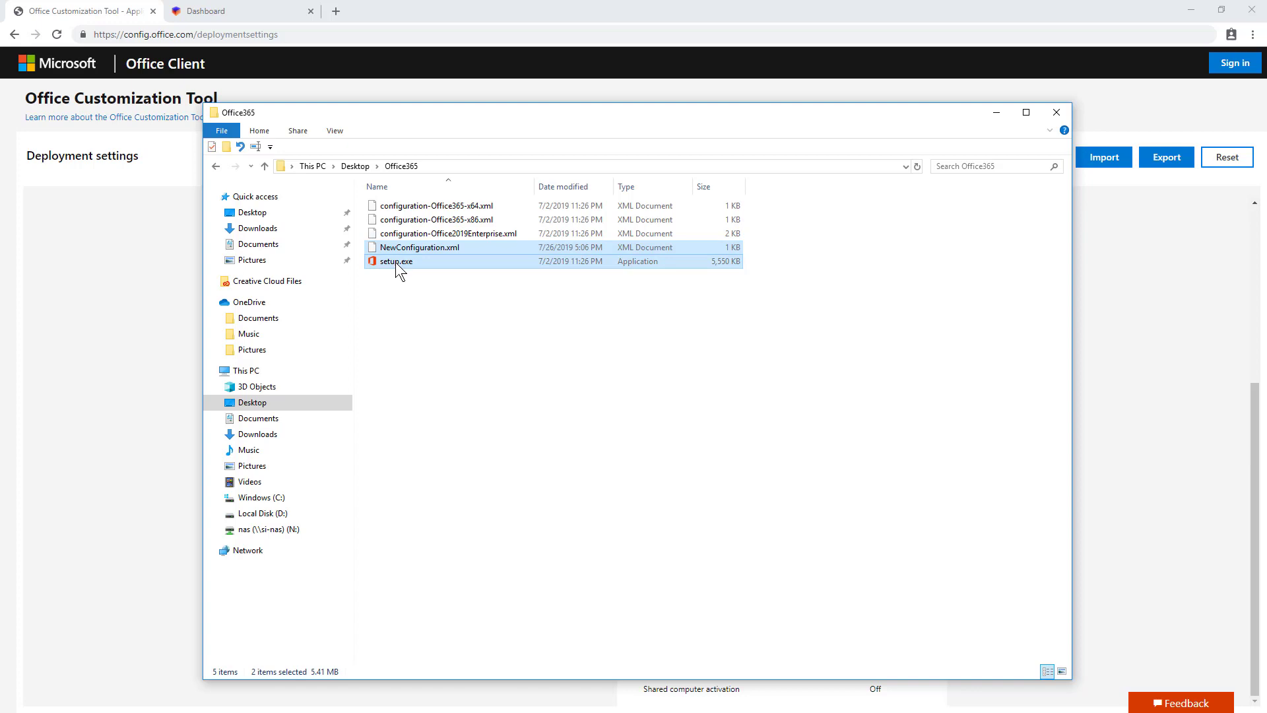
left_click(277, 497)
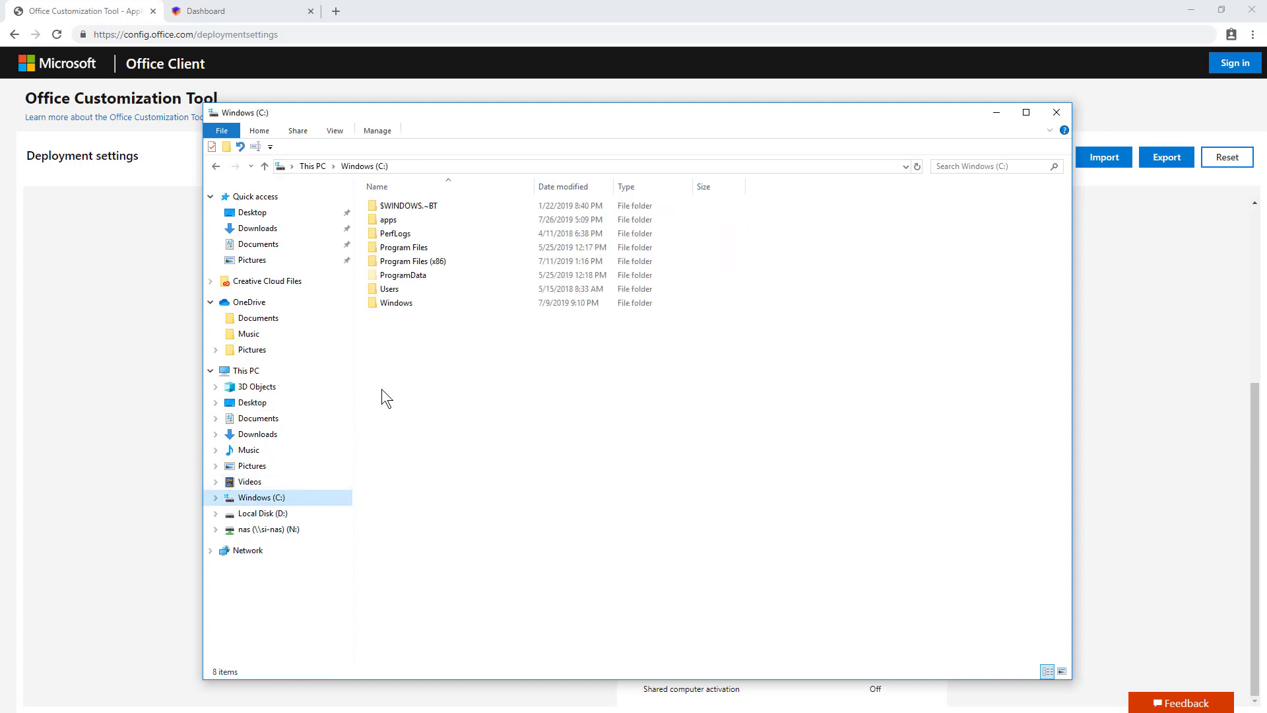
double_click(389, 220)
double_click(399, 207)
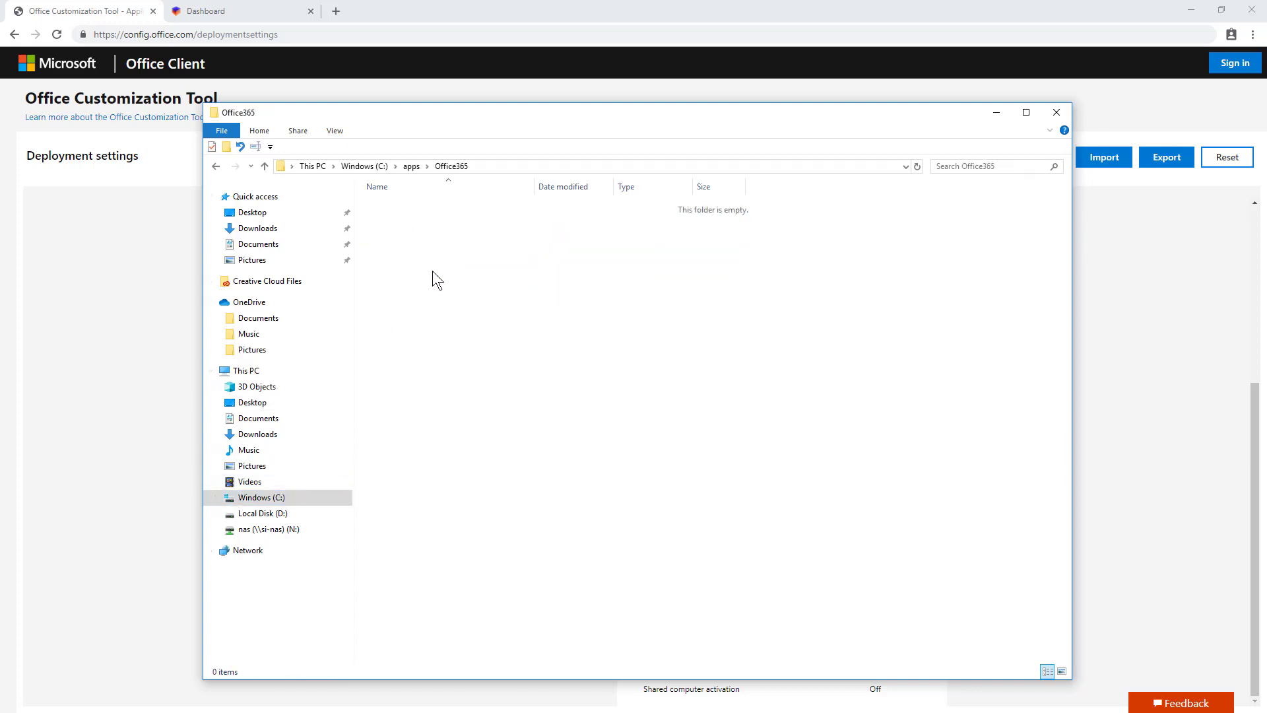
key("ctrl+v")
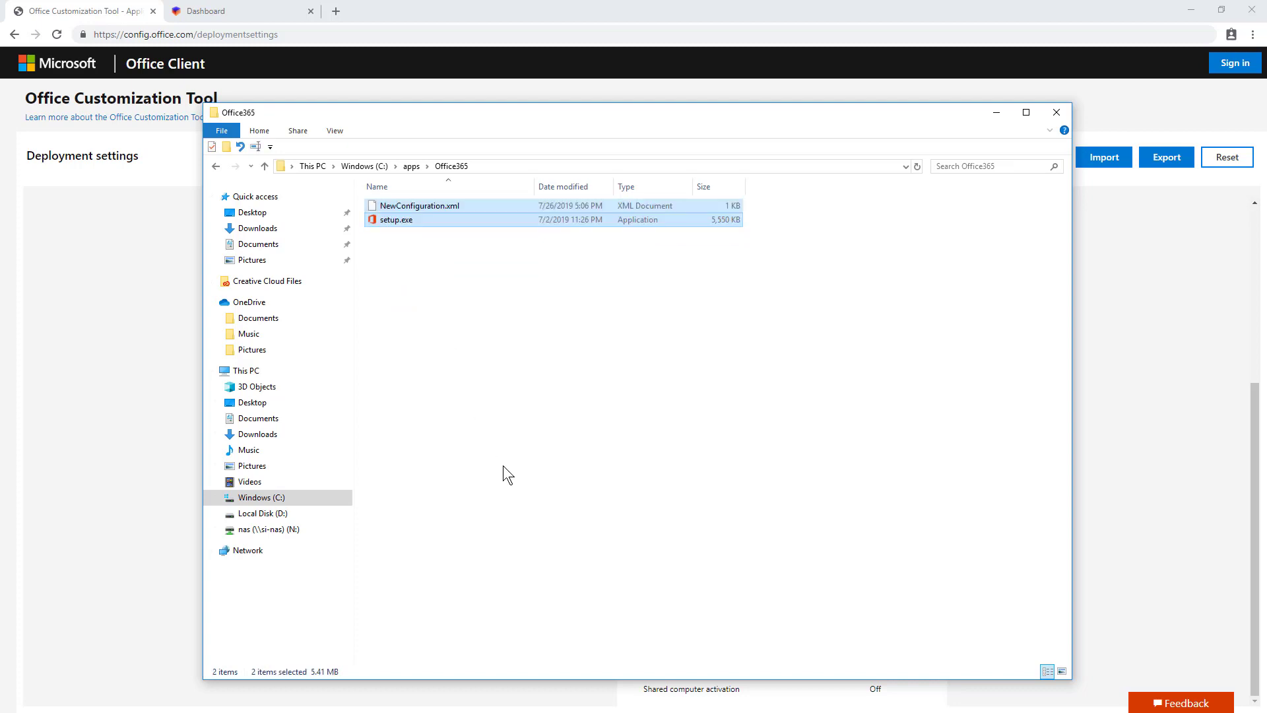
left_click(468, 282)
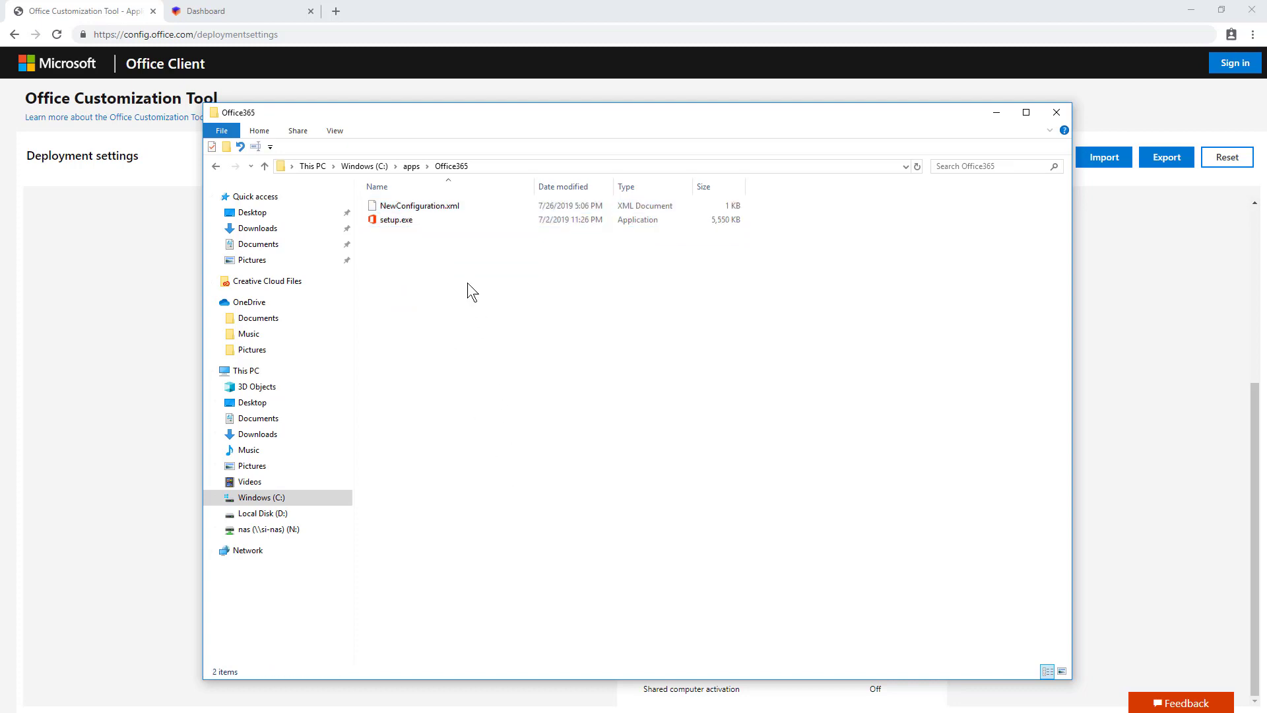
- Open the copied NewConfiguration.xml in Notepad, check its SourcePath attribute, and close the file
right_click(422, 205)
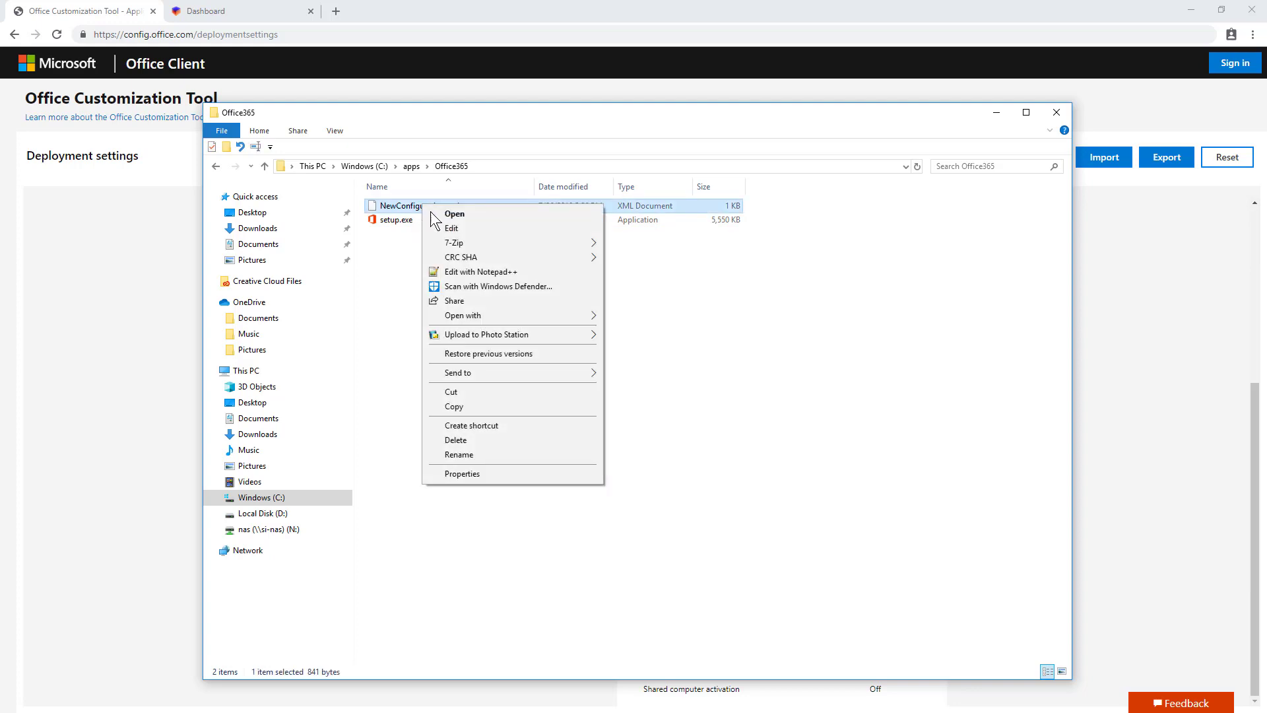
mouse_move(469, 315)
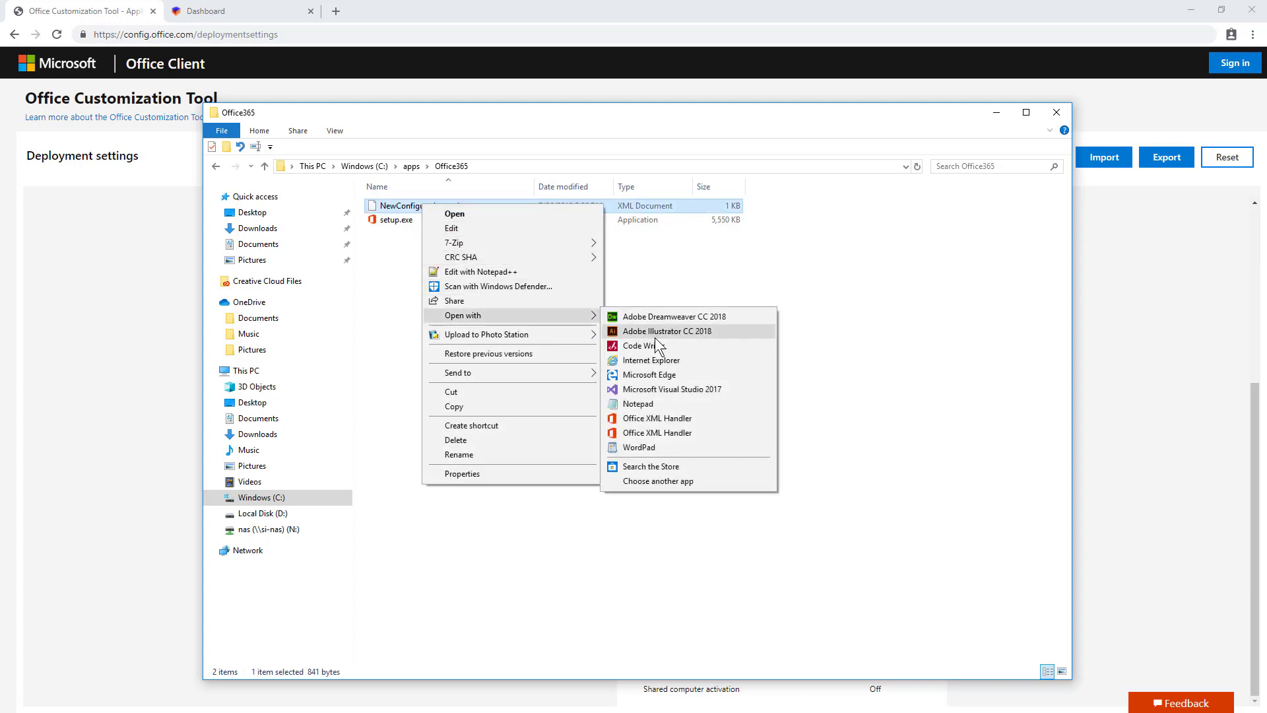
left_click(655, 408)
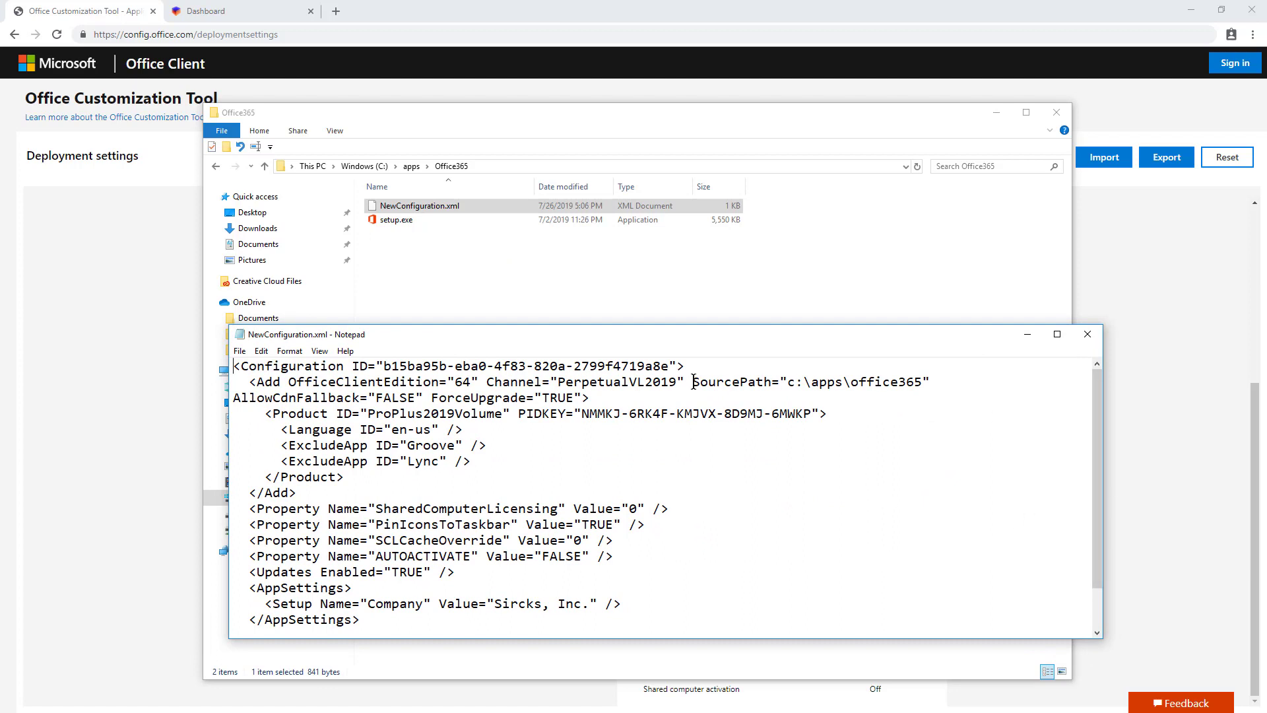
left_click_drag(692, 381, 922, 382)
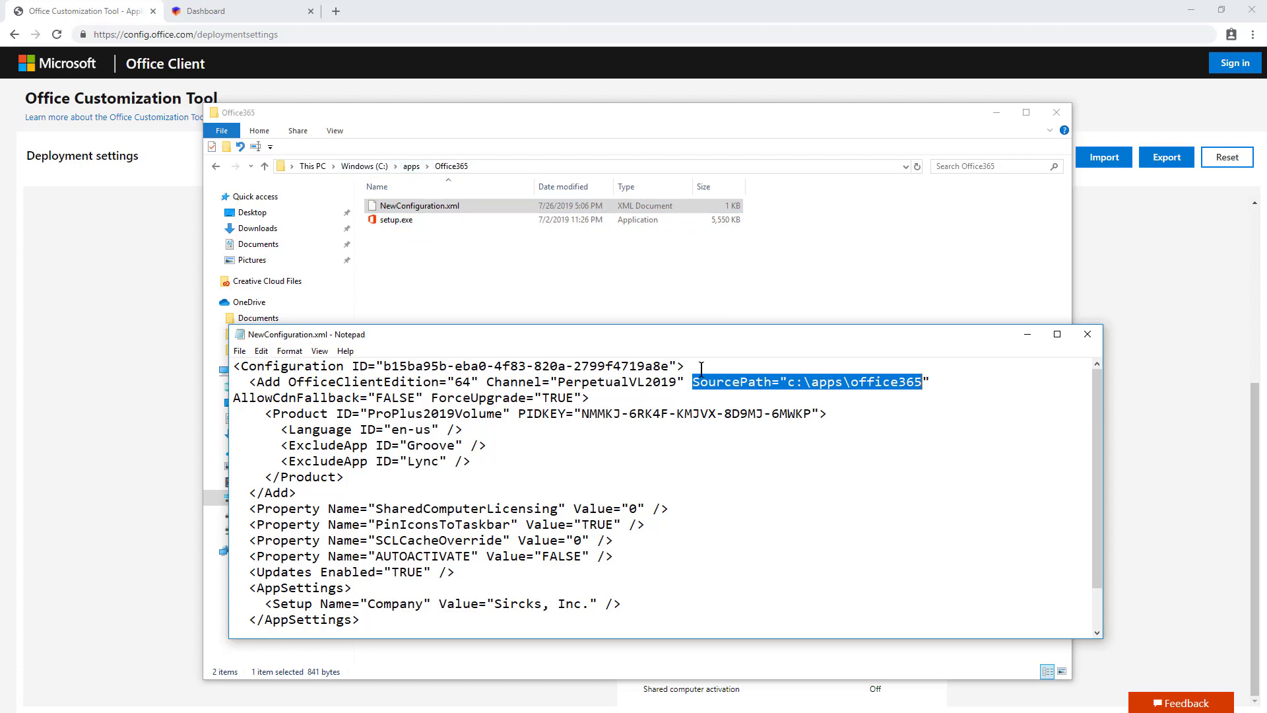
left_click(1086, 335)
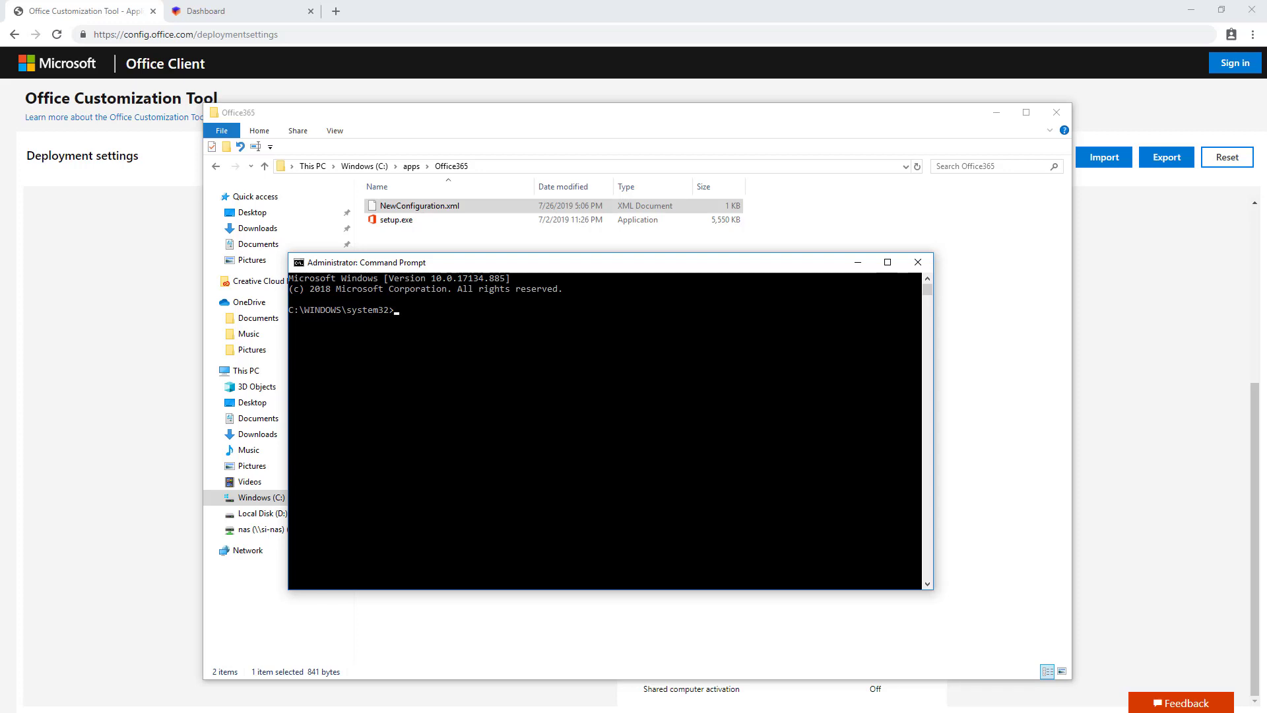
- In an administrator Command Prompt, go to the drive root and change the working directory to apps\Office365
type("cd\\")
key("Return")
type("cd apps\\Office365")
key("Return")
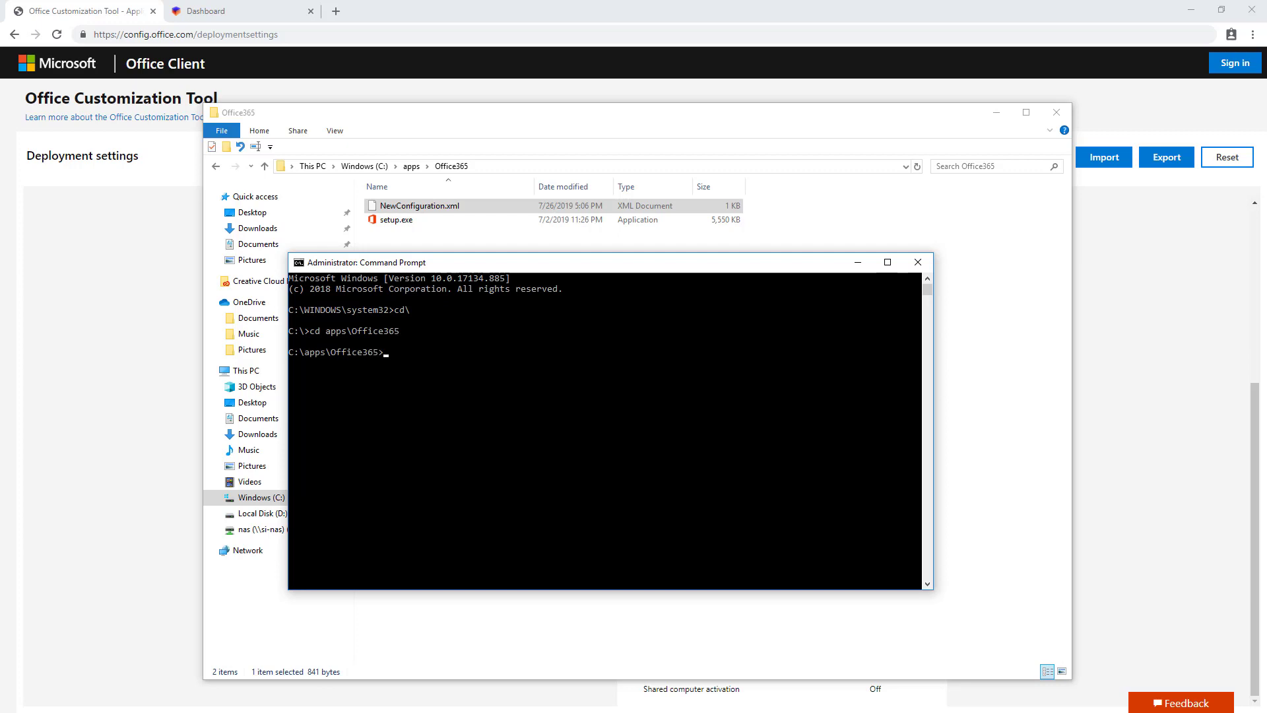
- Download the Office installation files by running setup.exe /download NewConfiguration.xml
type("setup.exe /download")
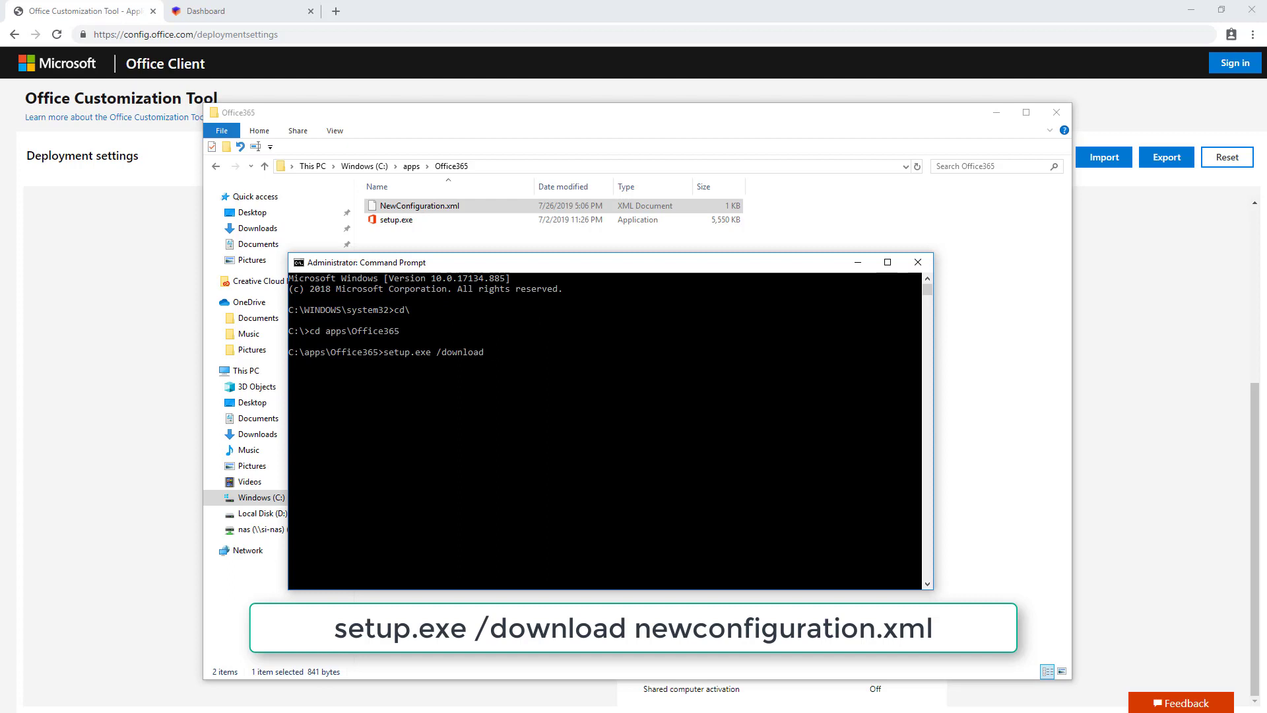
type(" new")
key("Tab")
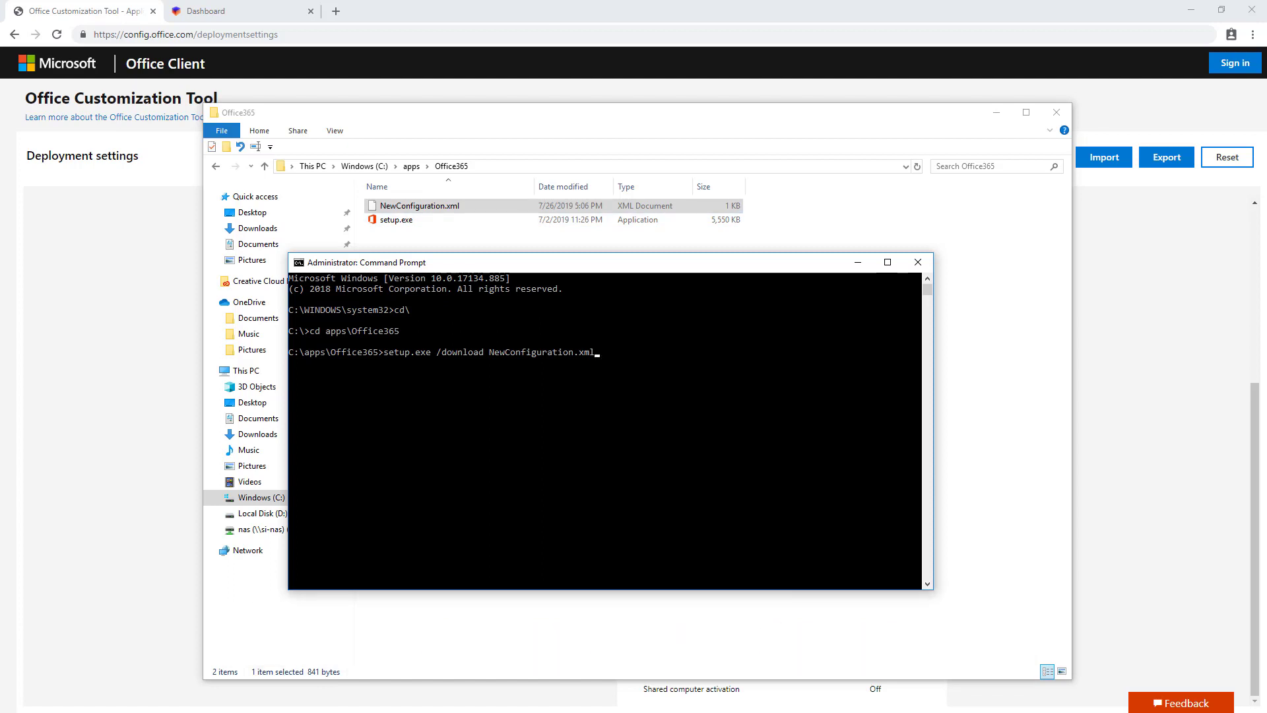
key("Return")
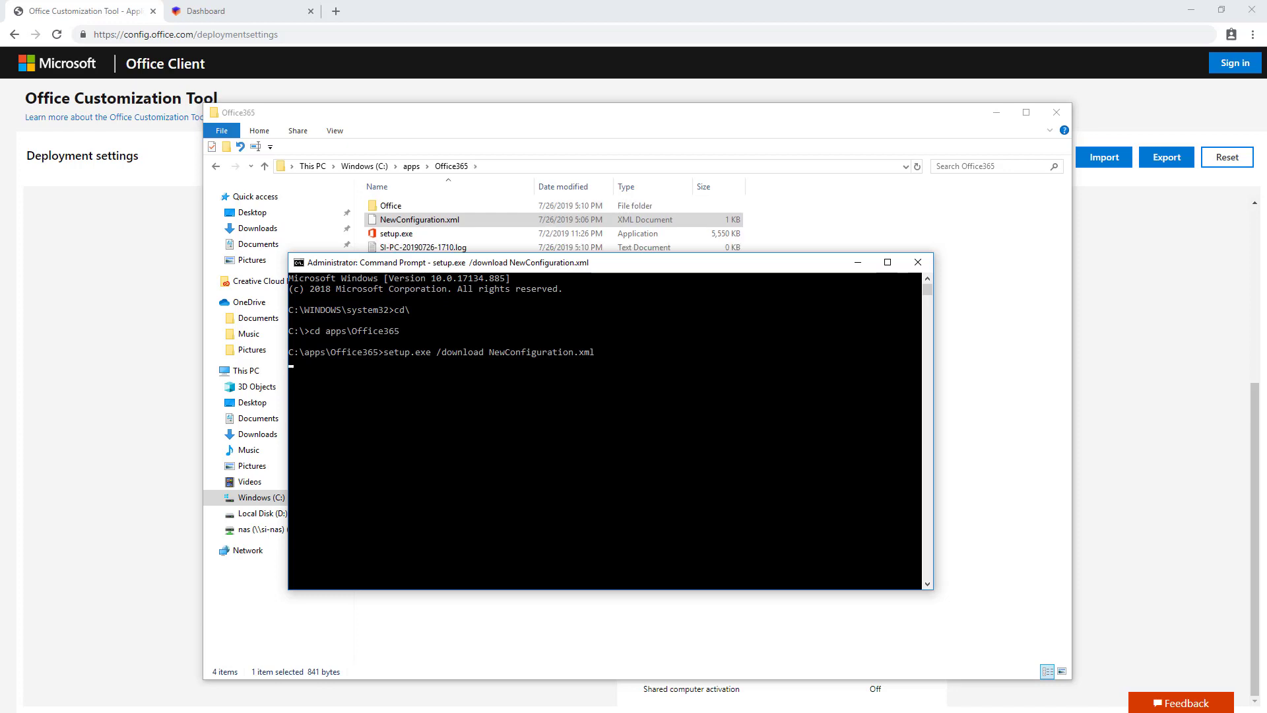
- In File Explorer, inspect the downloaded files in the Office\Data subfolder and return to C:\apps\Office365
left_click_drag(660, 262, 673, 351)
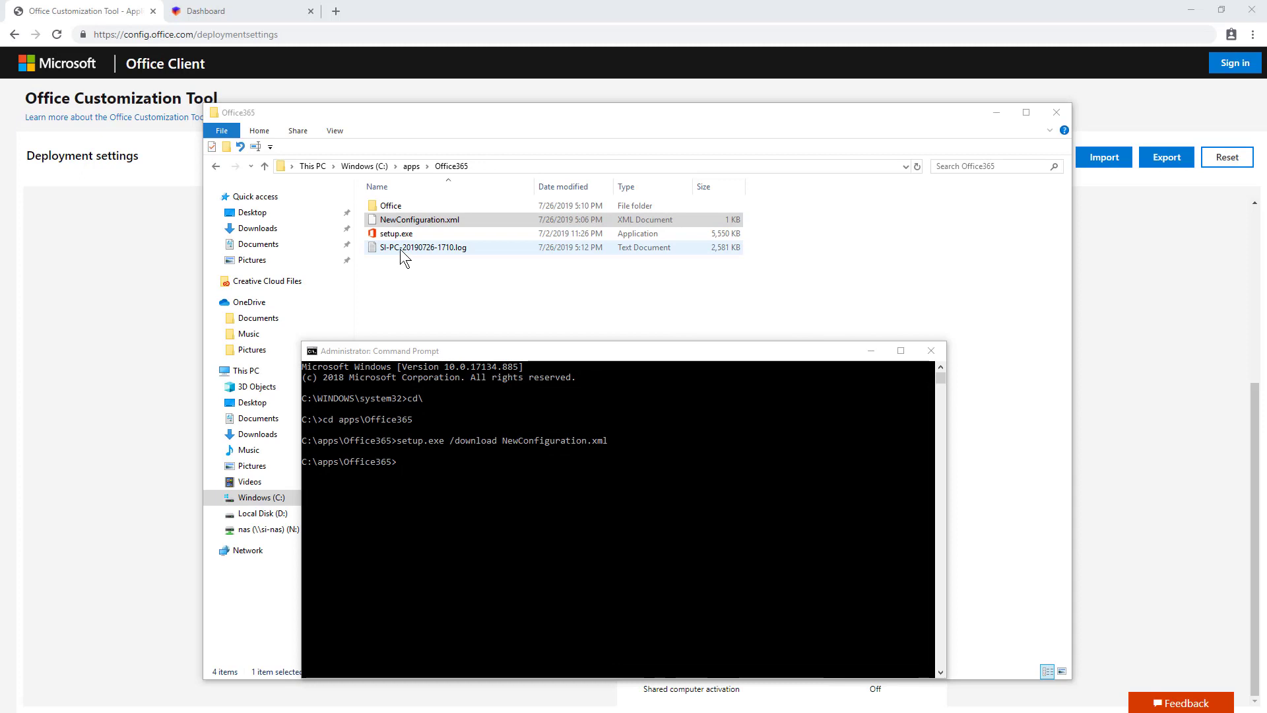
double_click(389, 204)
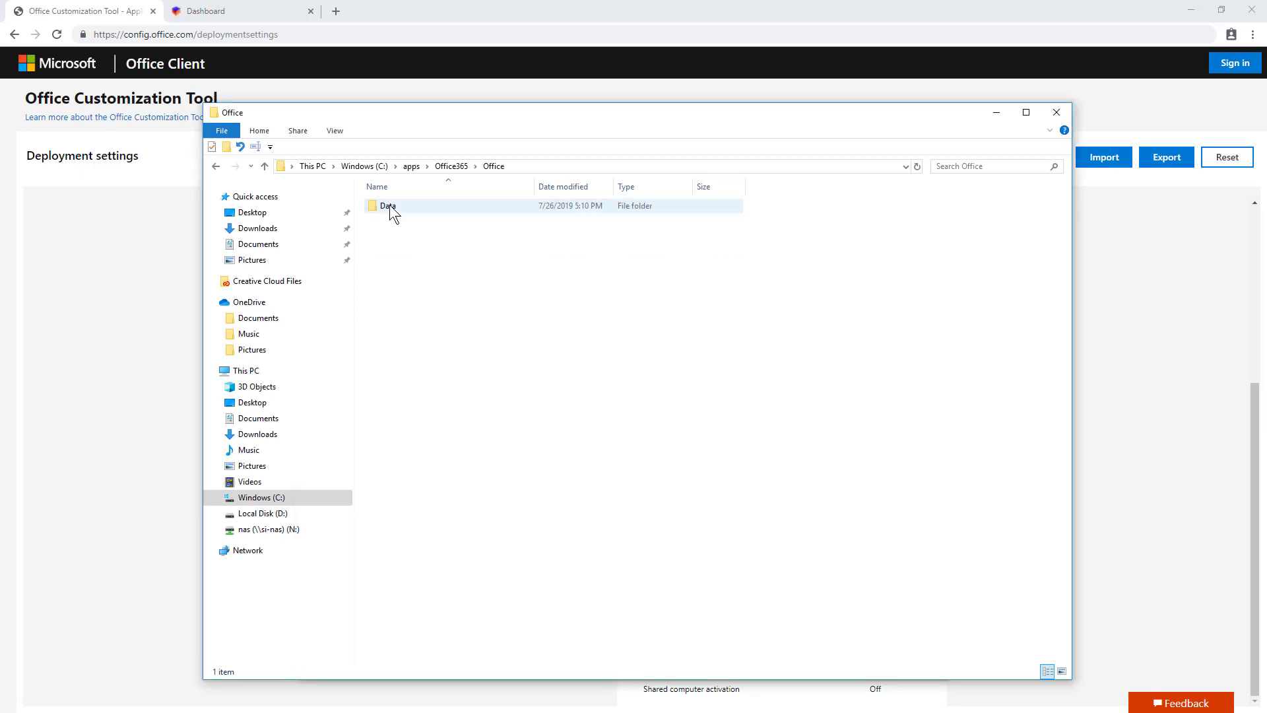
left_click(389, 204)
double_click(389, 205)
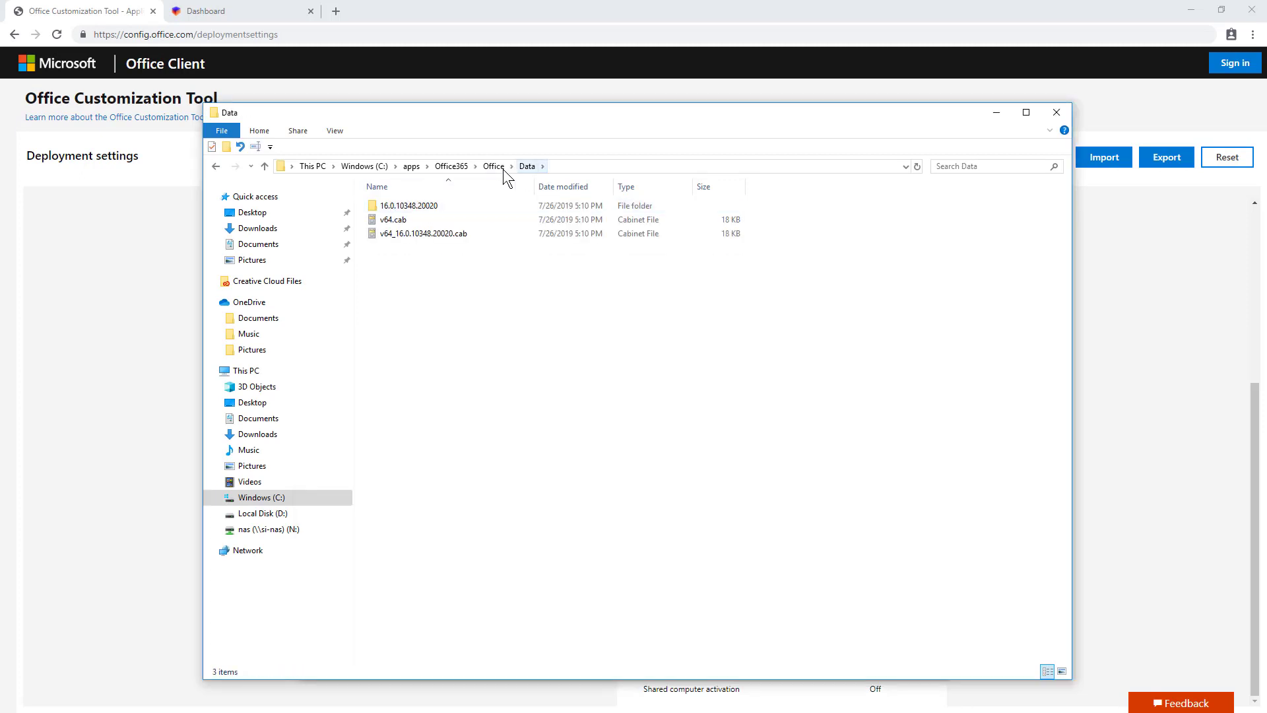
left_click(452, 167)
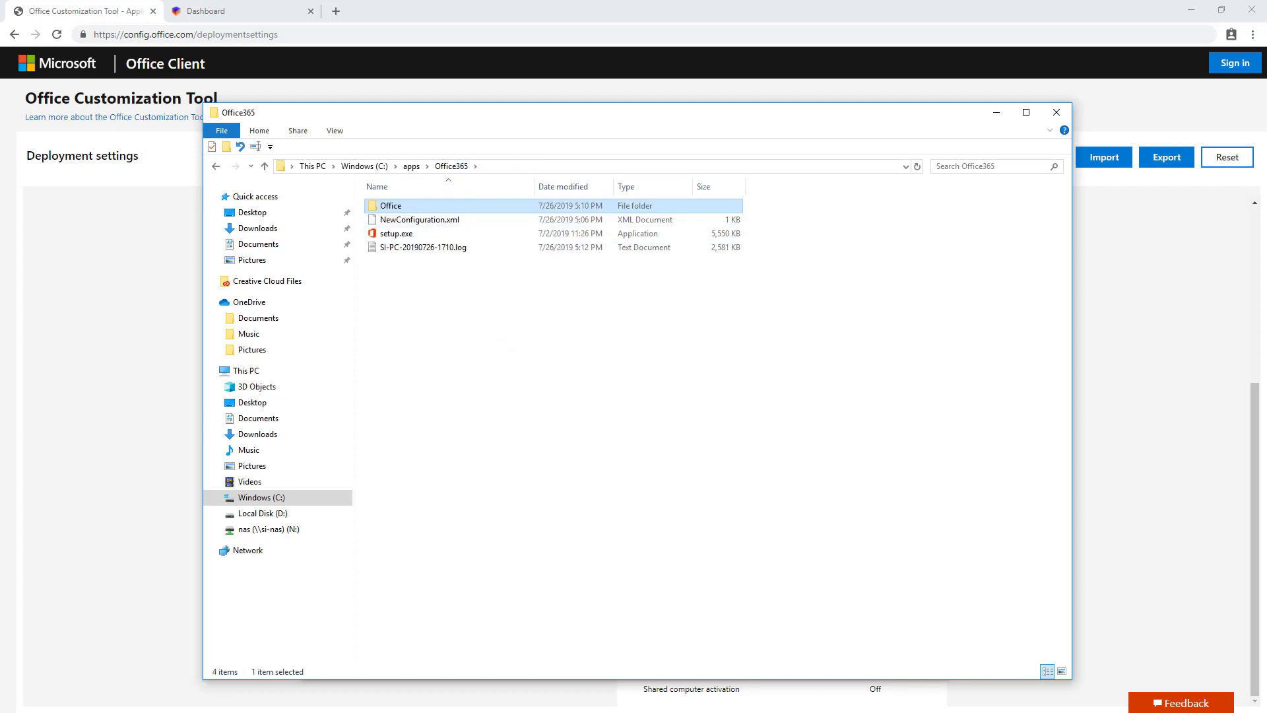
- In File Explorer, open the Repositories\Applications folder inside the smartImager directory on the 192.168.2.112 share
key("alt+Tab")
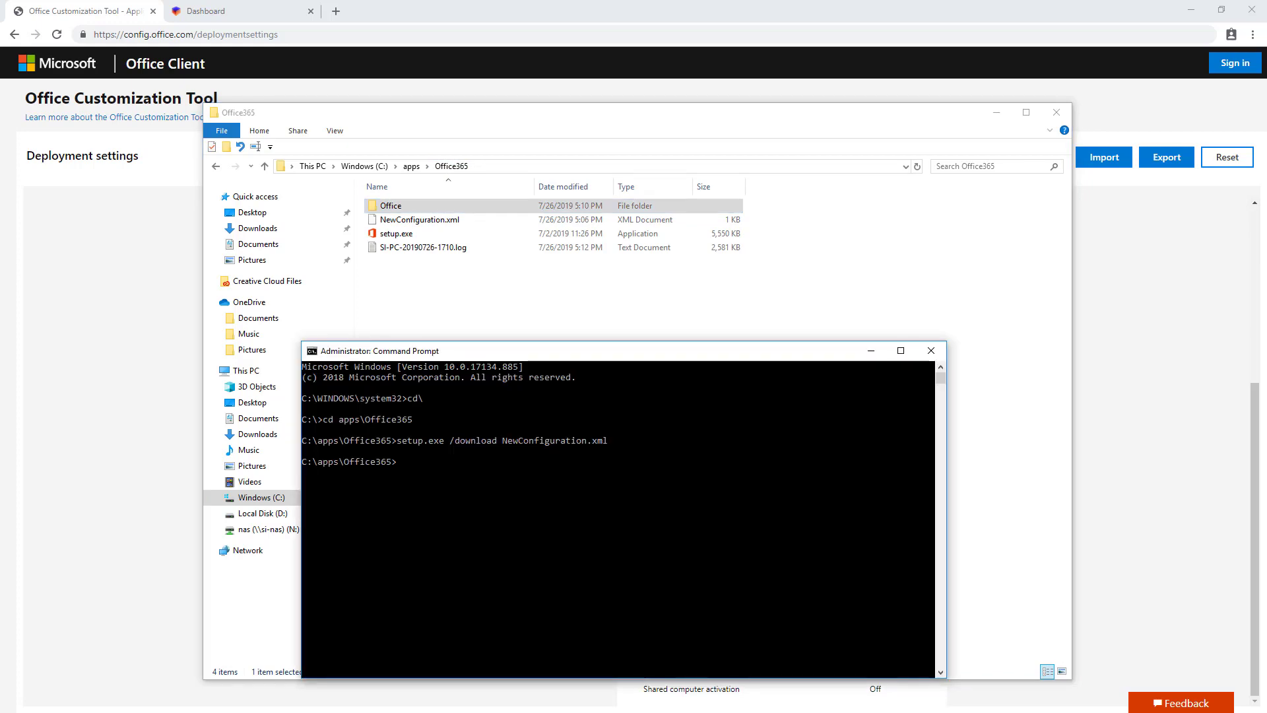
key("alt+Tab")
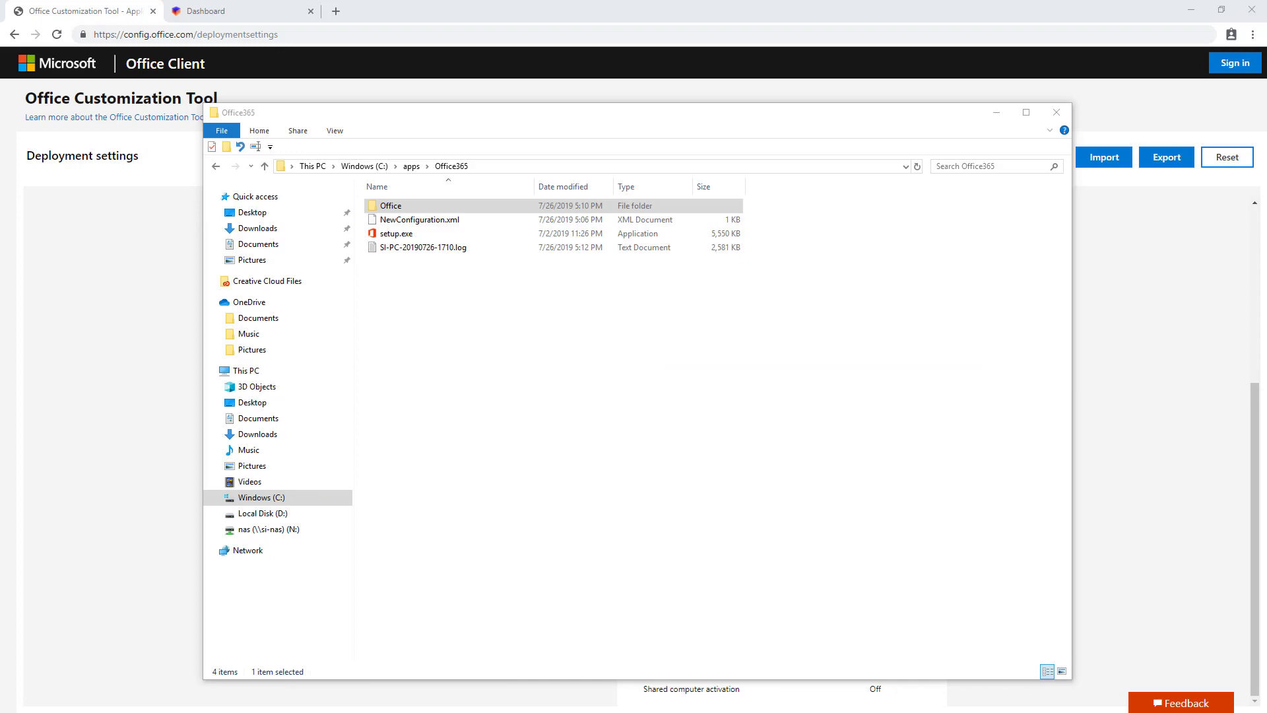
key("alt+Tab")
left_click_drag(627, 398, 454, 328)
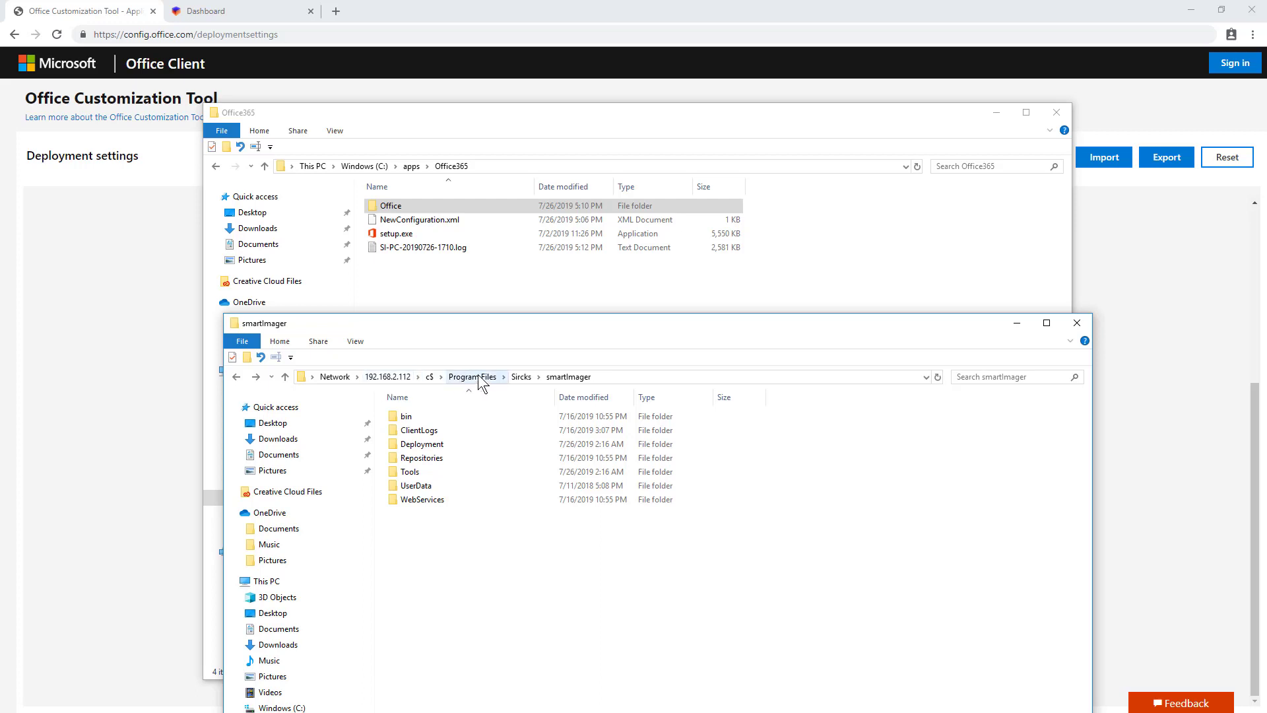
double_click(429, 458)
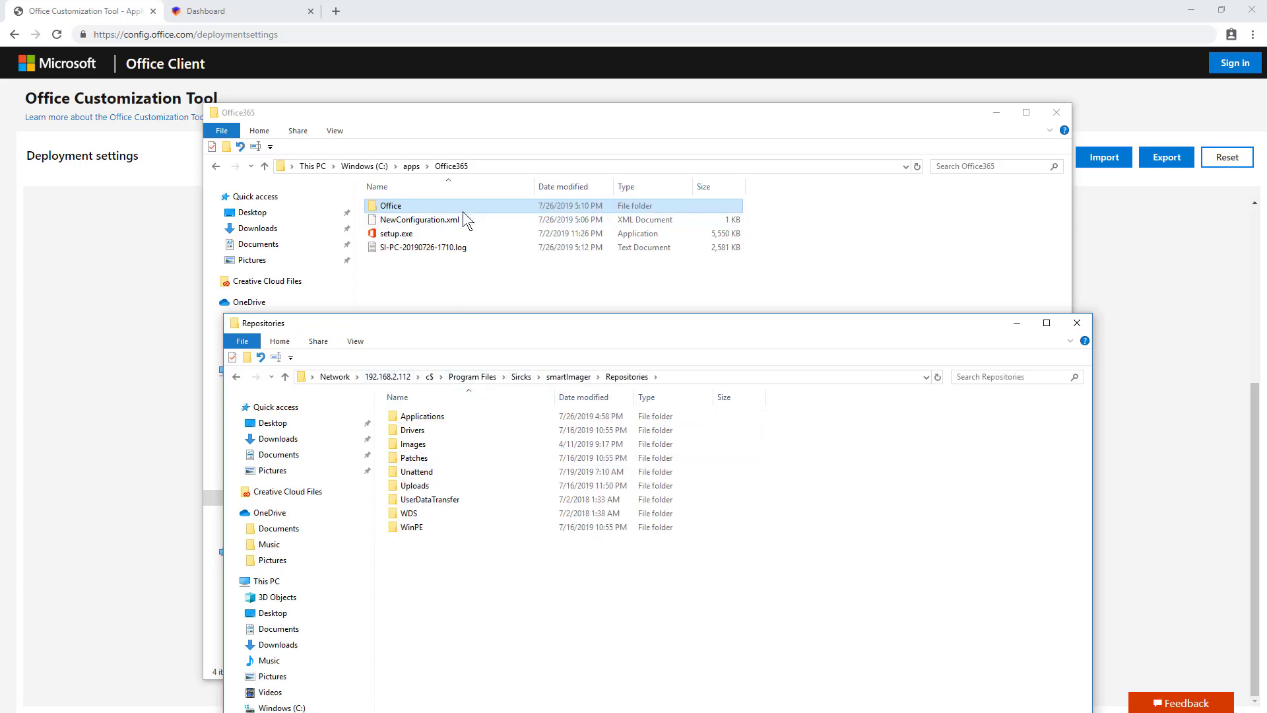
double_click(423, 416)
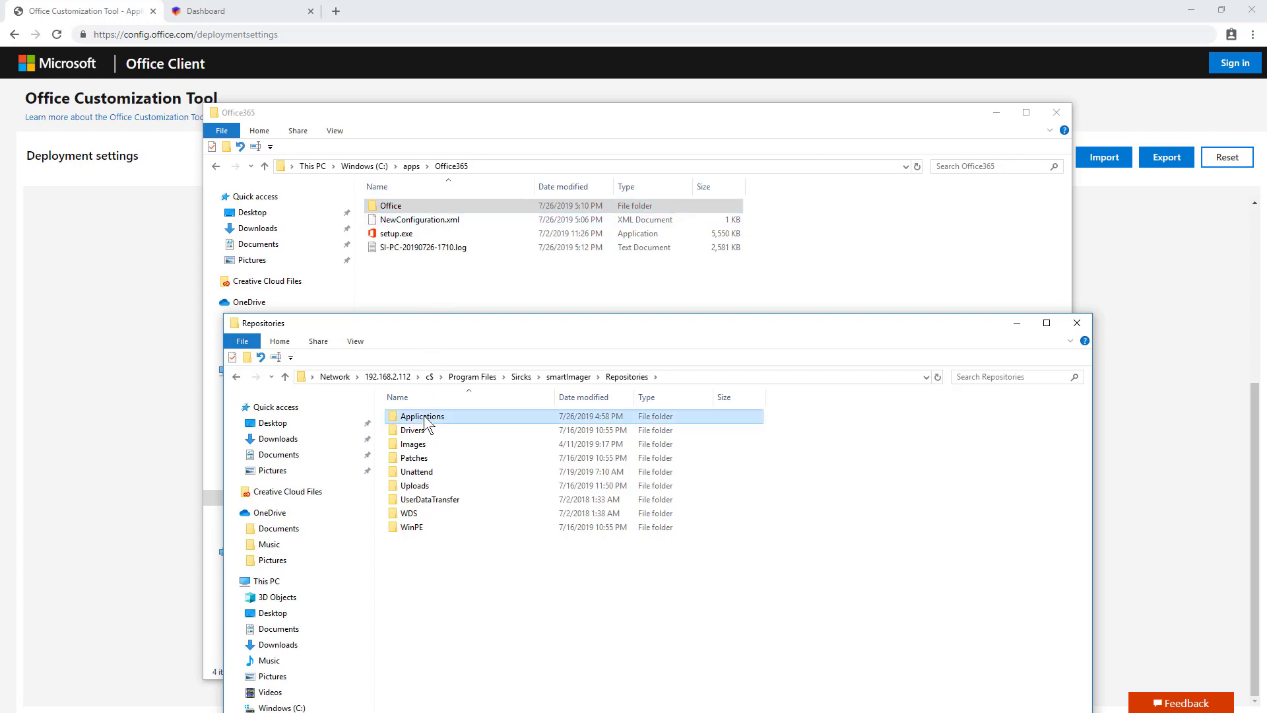
- Copy the Office365 folder from C:\apps into the server's Applications repository and open the copied folder
left_click_drag(526, 326, 497, 280)
left_click_drag(522, 116, 608, 65)
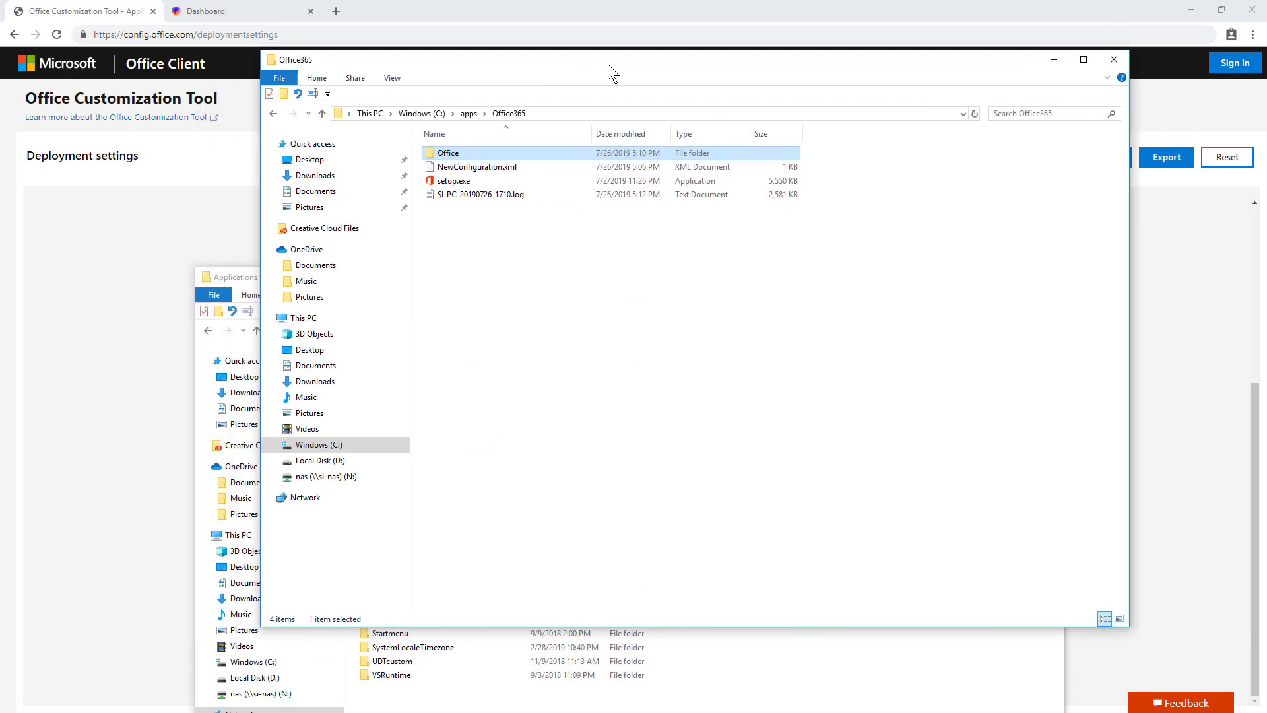
left_click(505, 116)
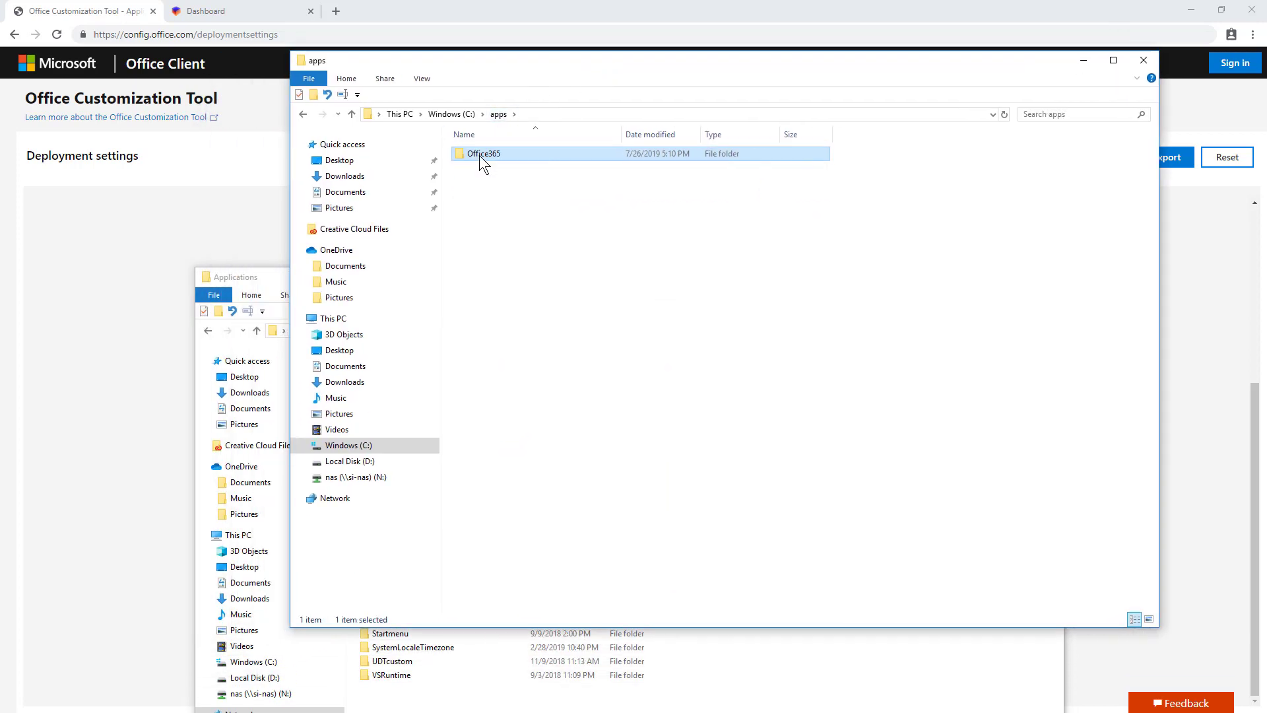
left_click_drag(481, 157, 966, 672)
left_click(987, 622)
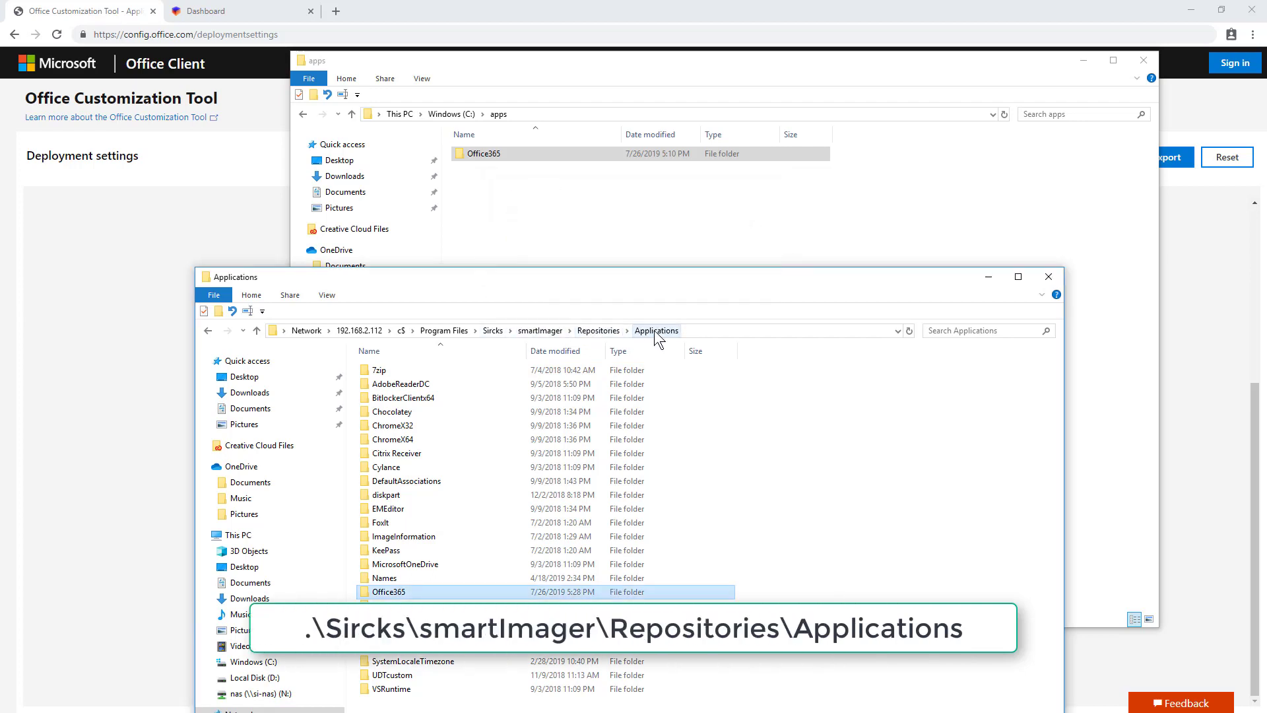
left_click_drag(576, 282, 596, 218)
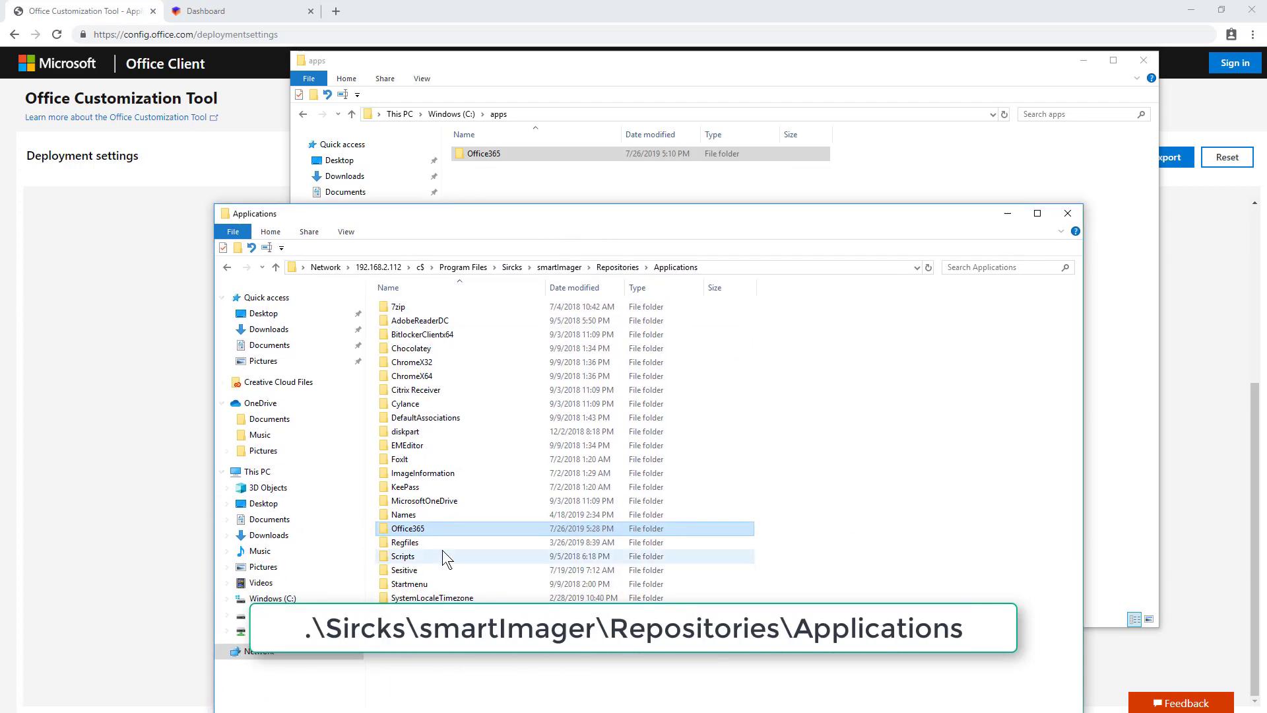
double_click(413, 532)
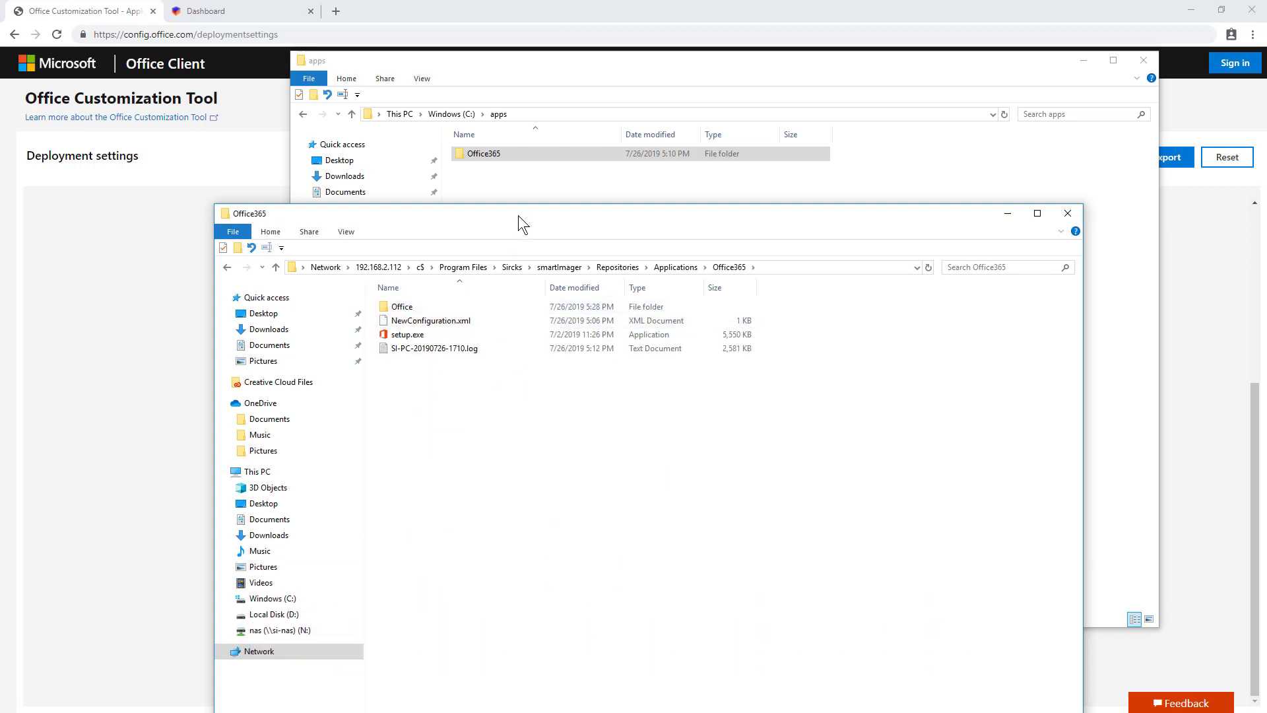
- In the smartImager web console, create a new application component named "Office 365 x64"
left_click(249, 8)
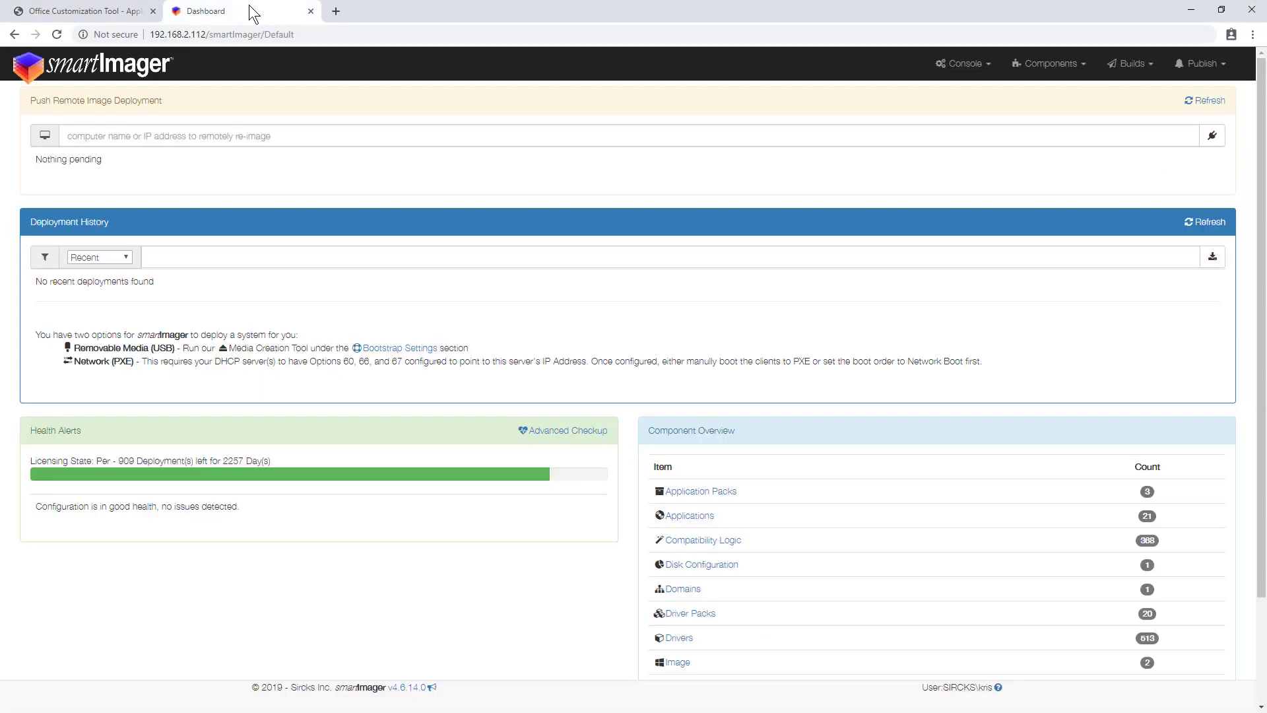
left_click(1042, 70)
left_click(1043, 69)
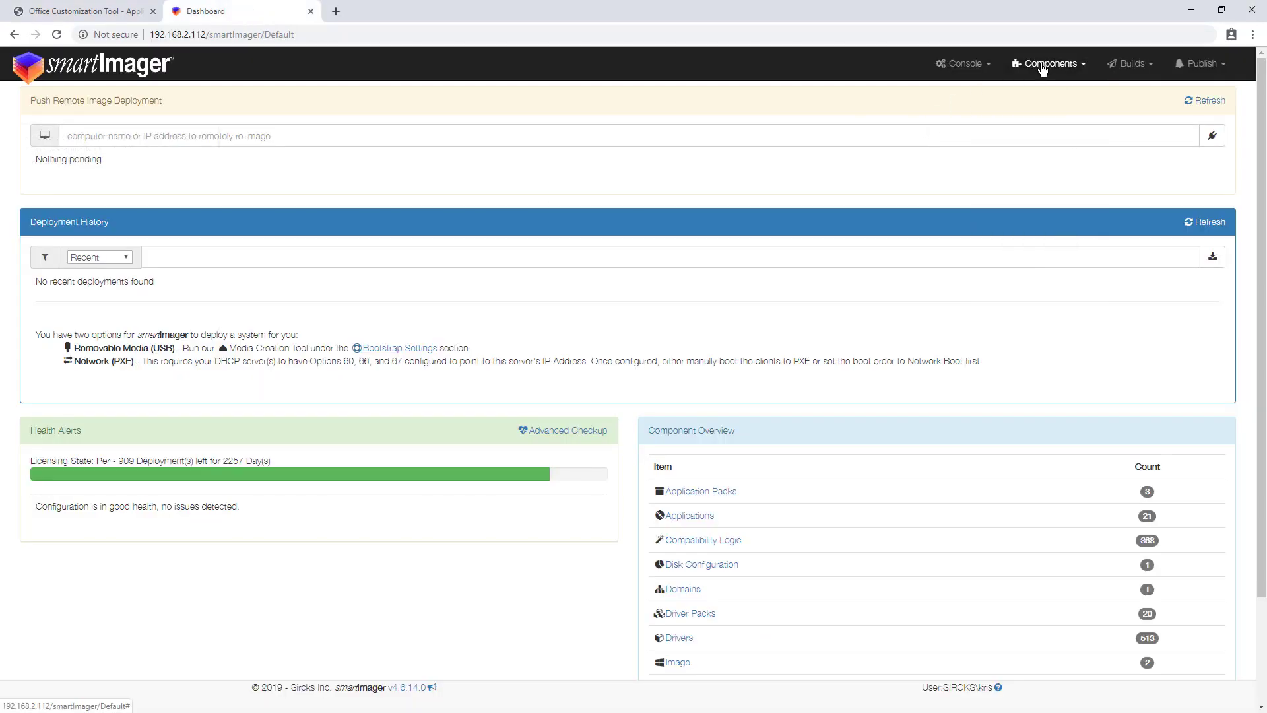
left_click(1043, 69)
left_click(1030, 239)
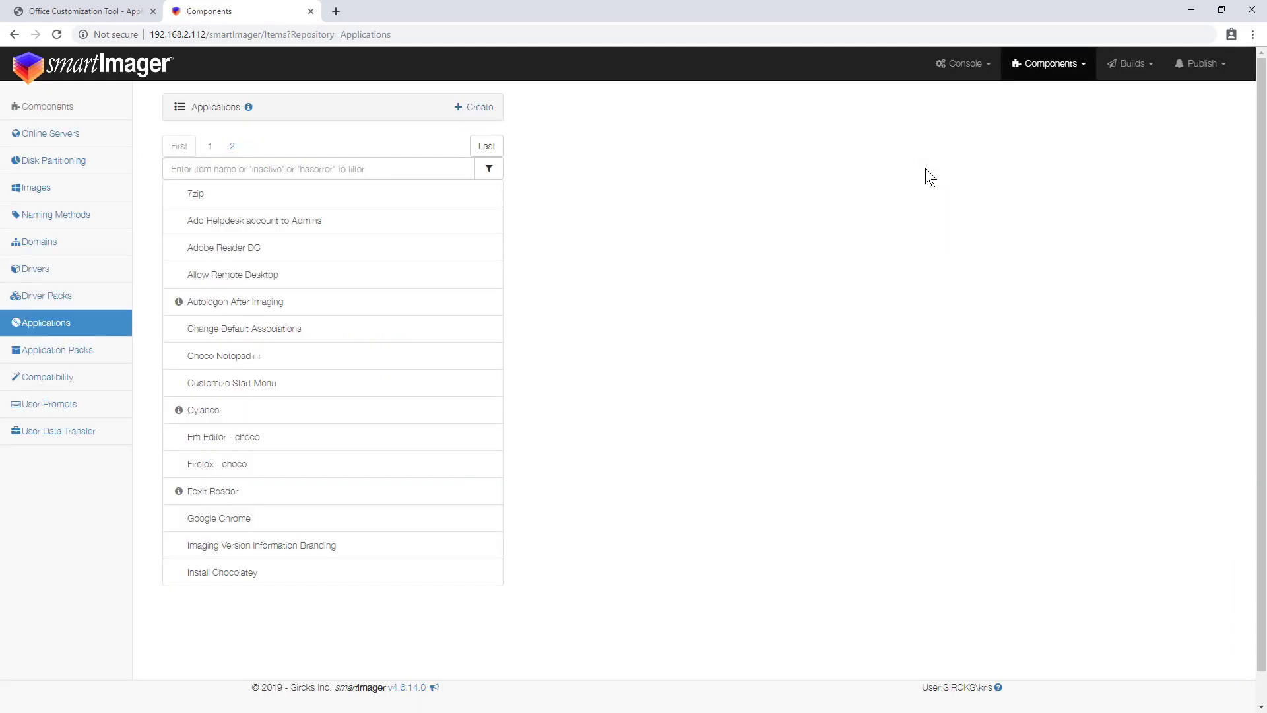
left_click(487, 113)
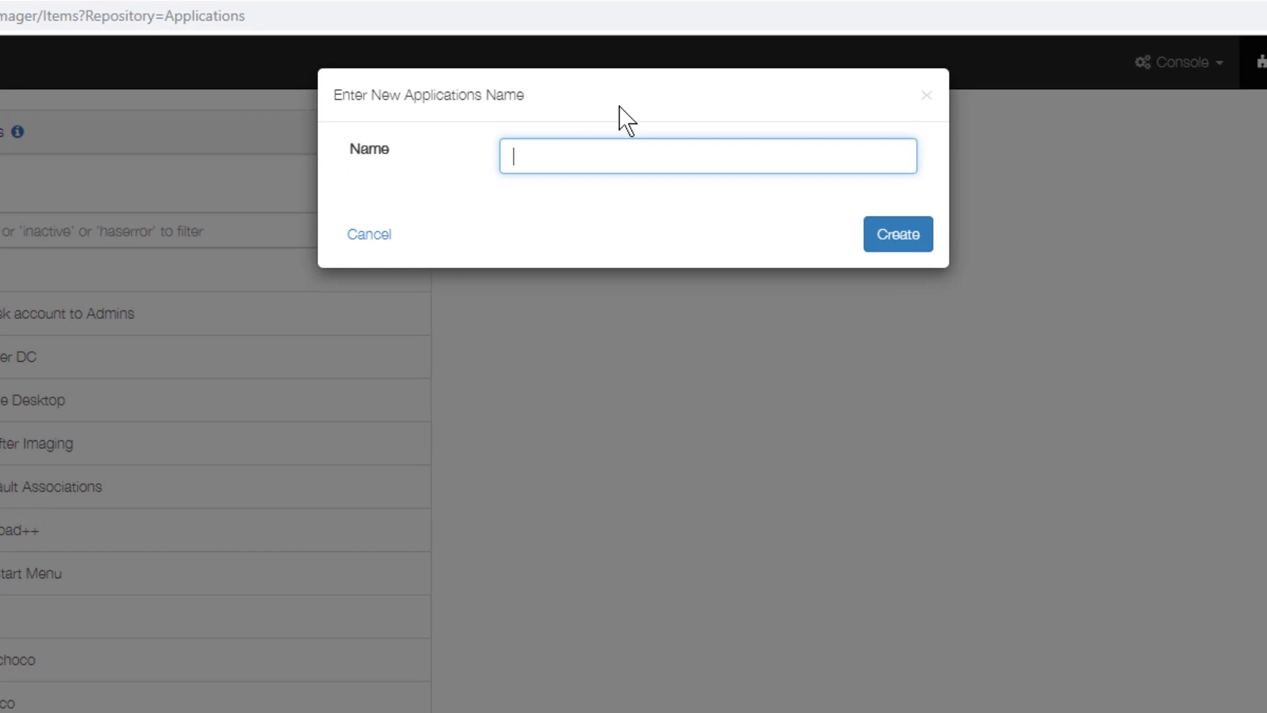
type("Office 365 x64")
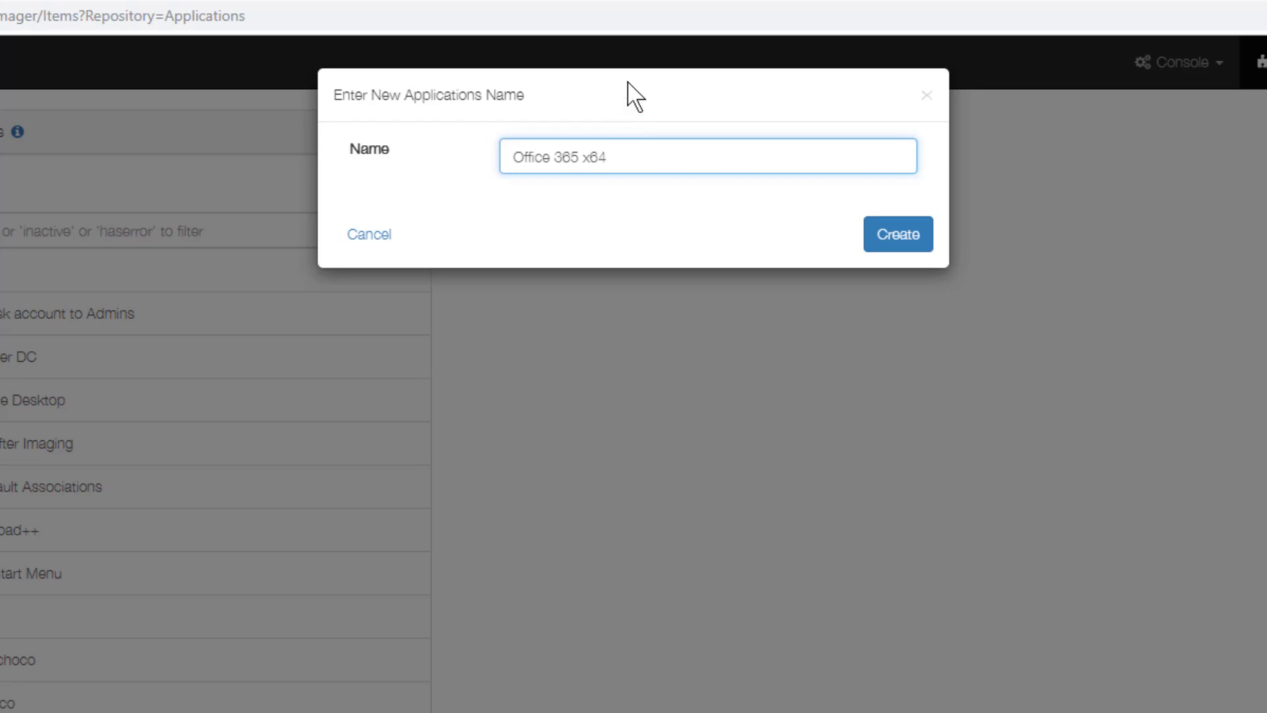
left_click(898, 234)
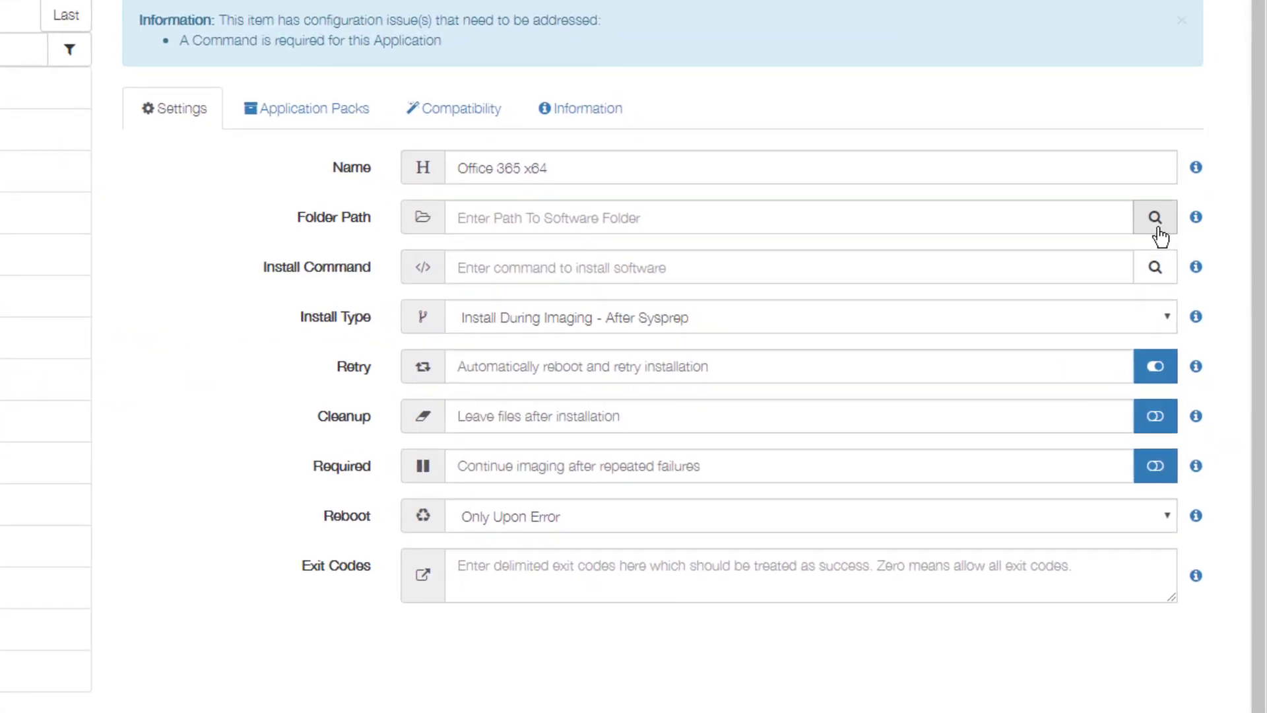
- Set the application's folder path to c:\program files\sircks\smartimager\repositories\applications\office365 by browsing the server
left_click(1155, 219)
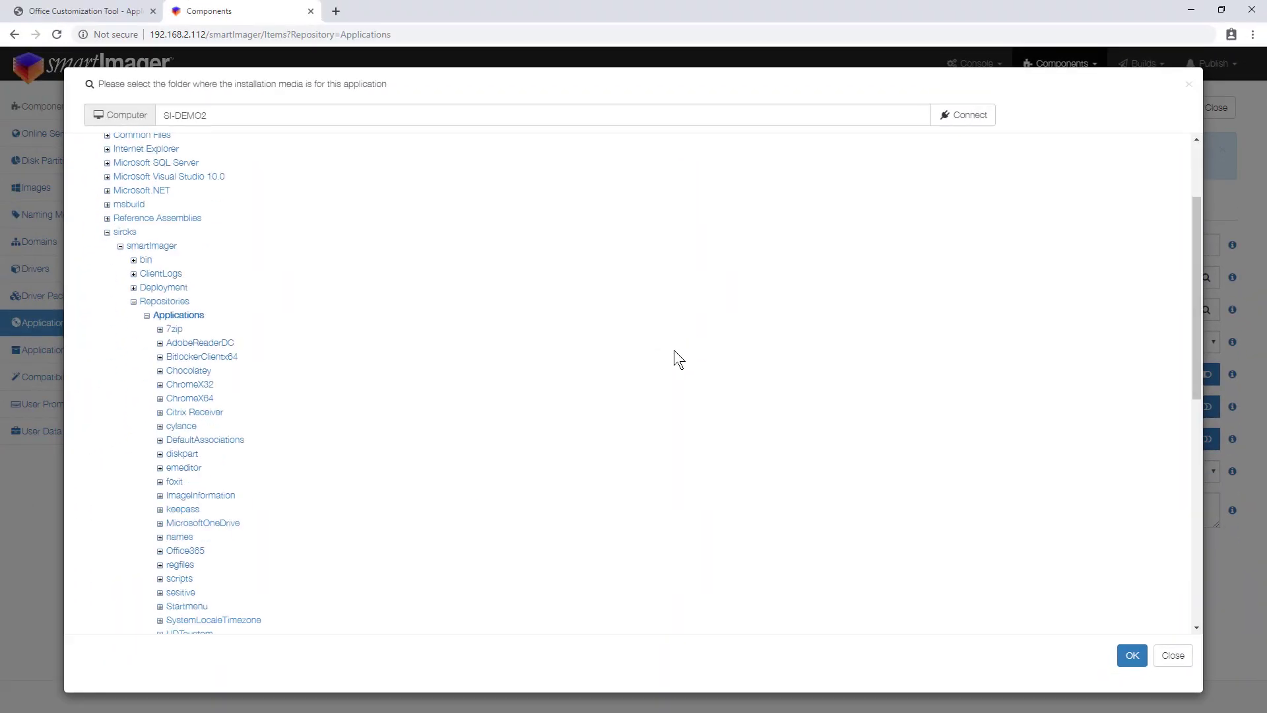
scroll(566, 469, "down", 1)
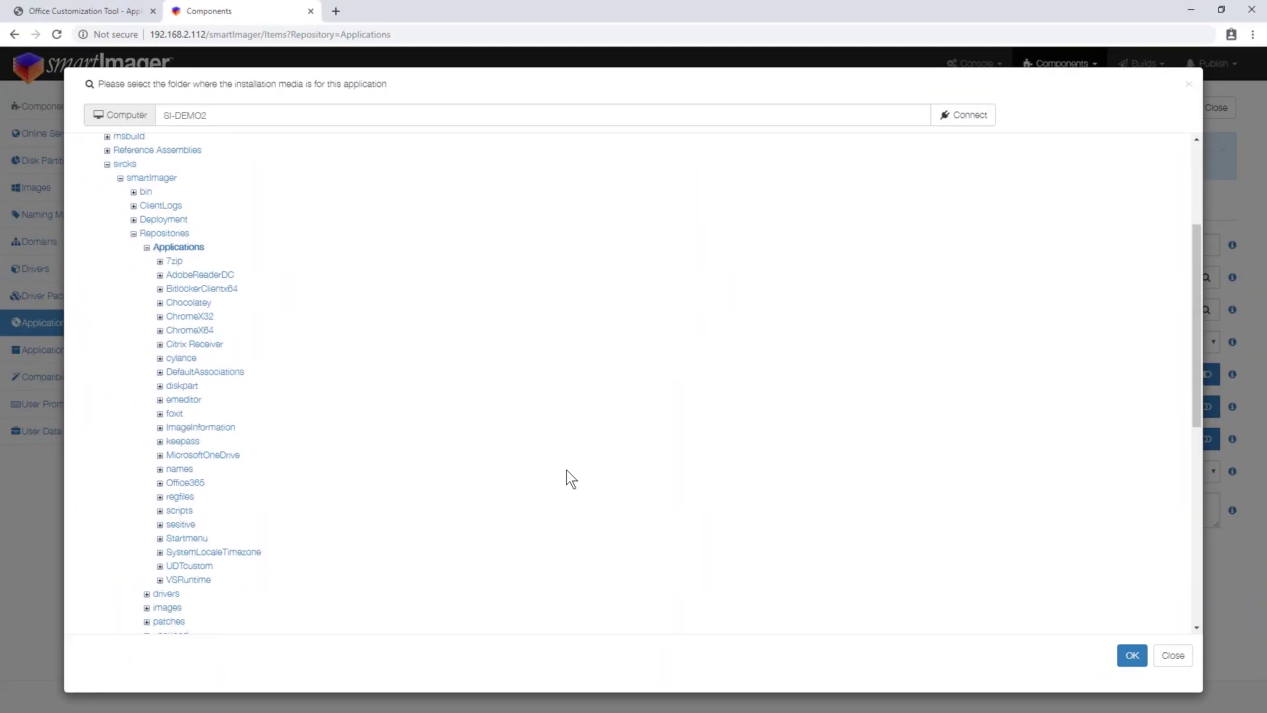
left_click(190, 487)
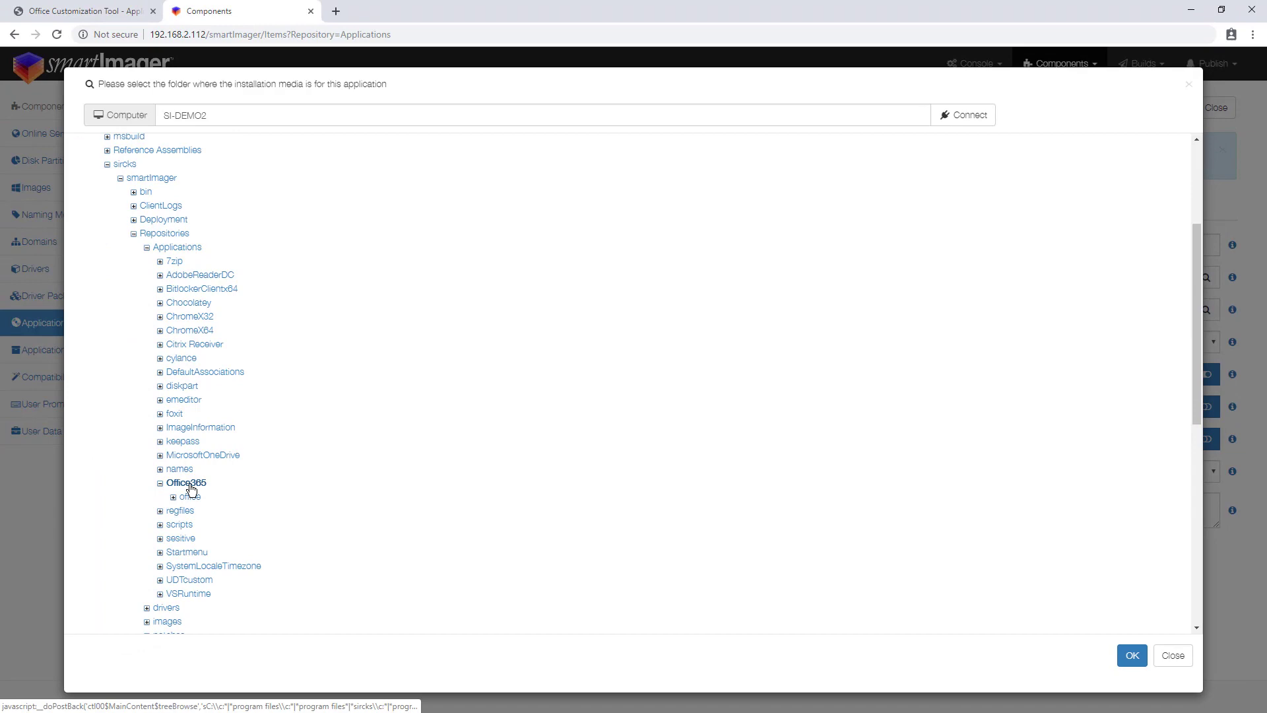
left_click(1130, 657)
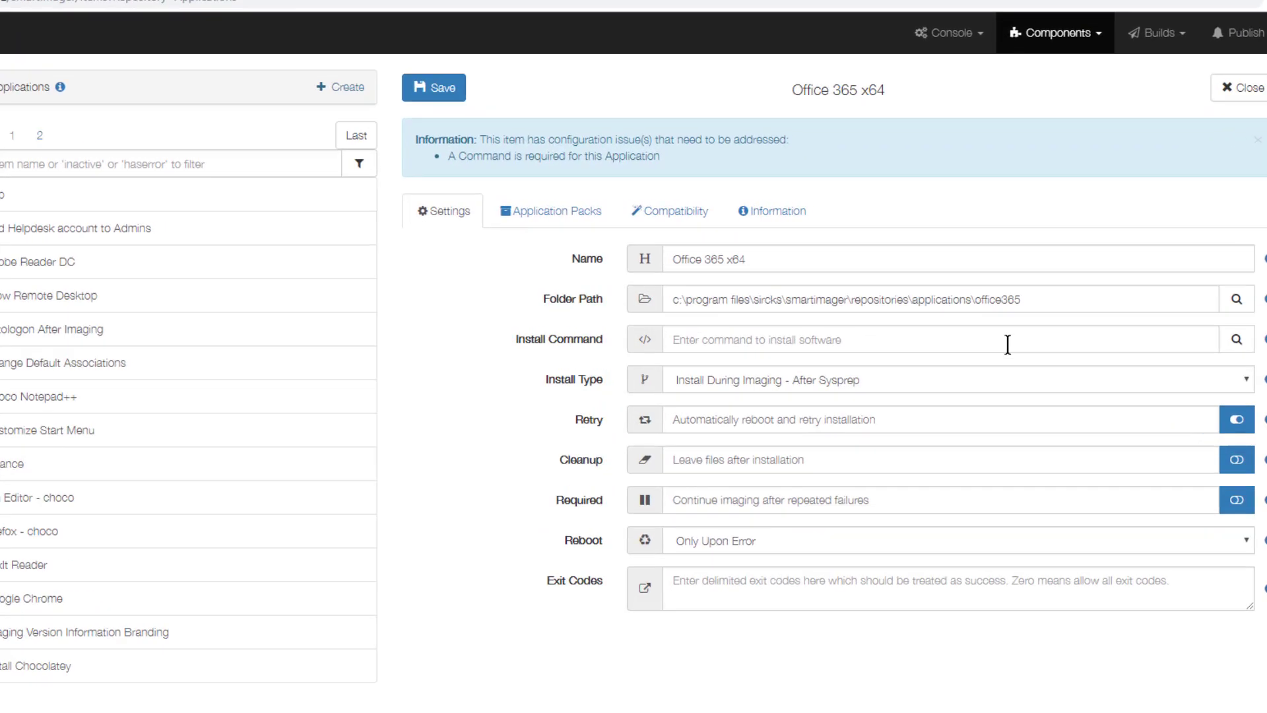
- Choose setup.exe as the install command, extend it to ".\setup.exe /configure newconfiguration.xml", and save the application
left_click(1237, 339)
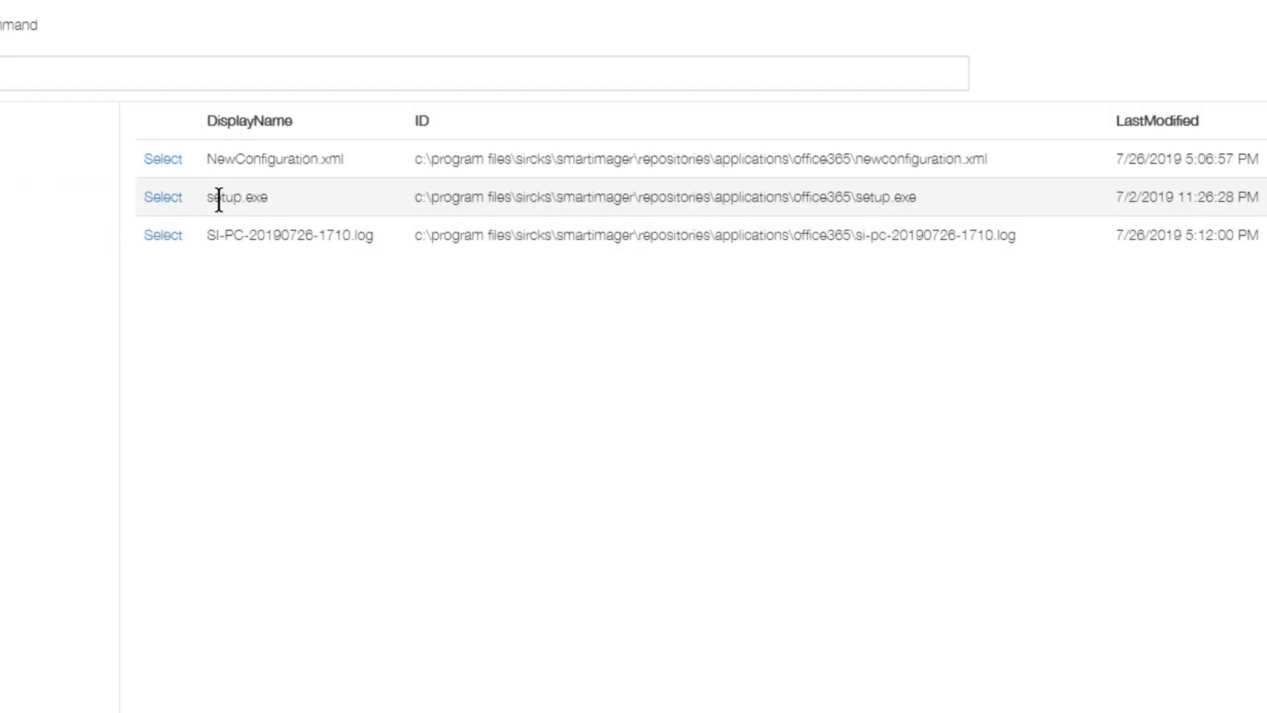
left_click(159, 198)
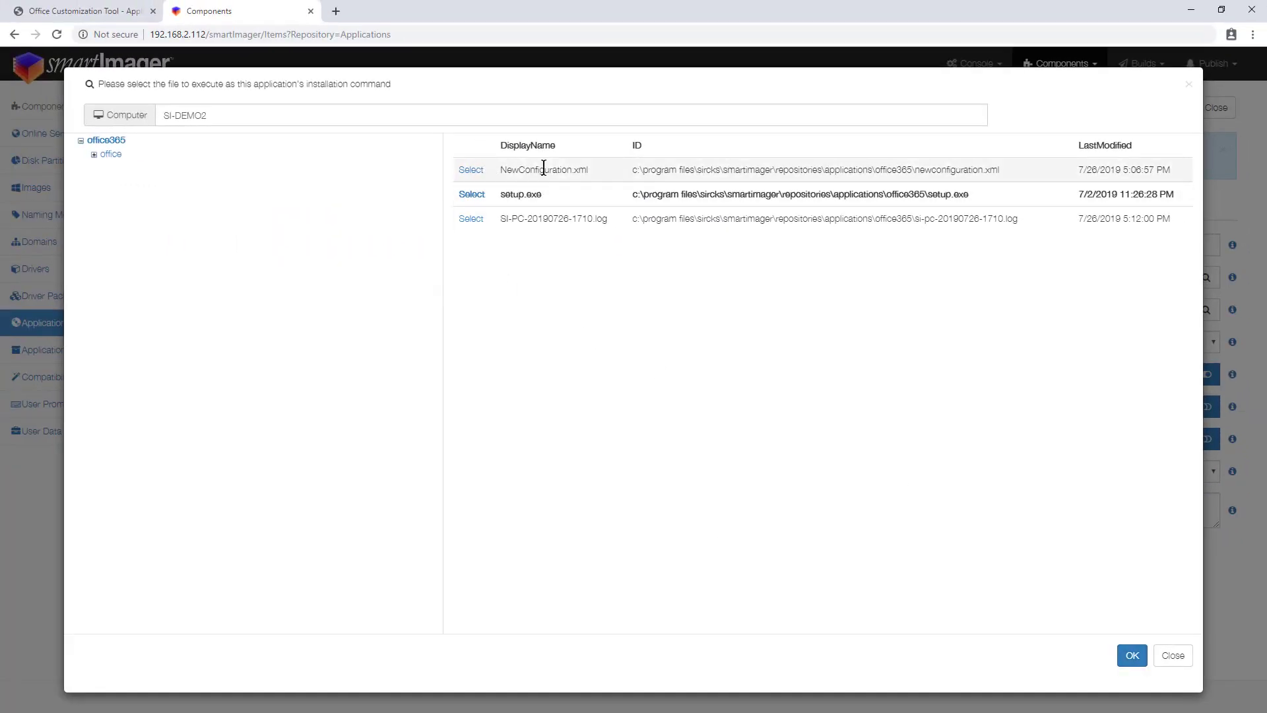
left_click(1130, 655)
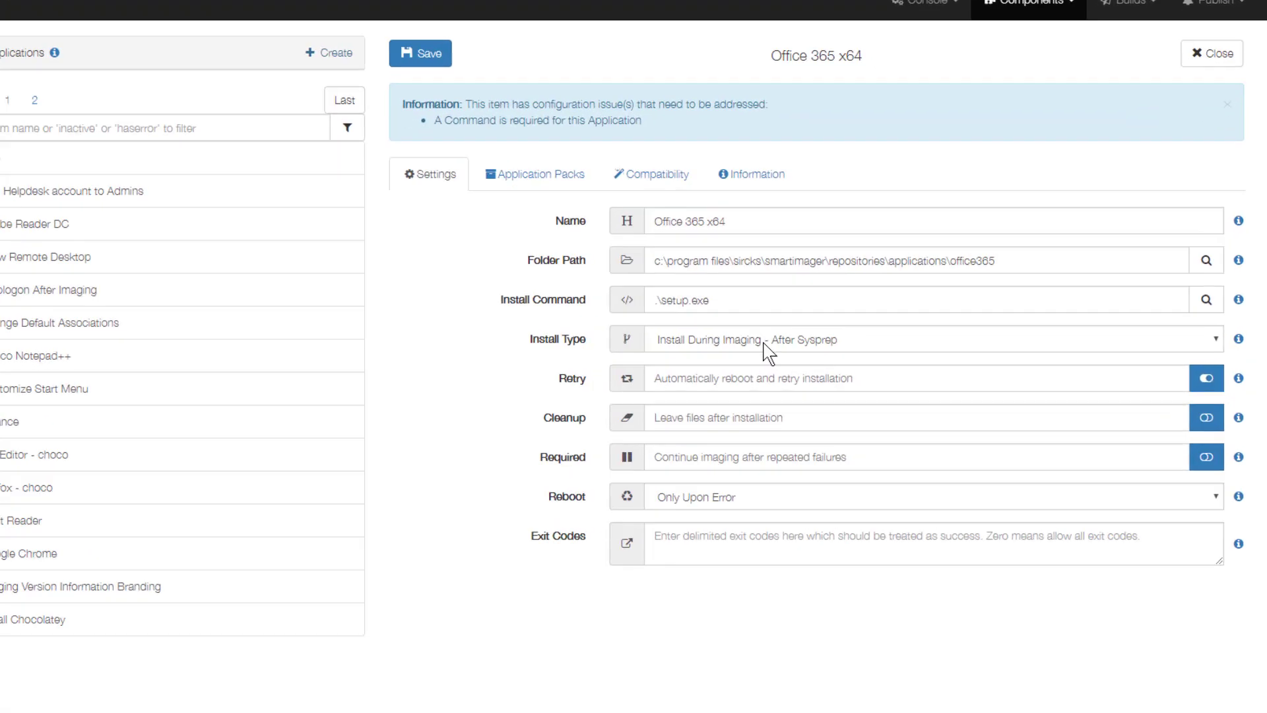
left_click(734, 301)
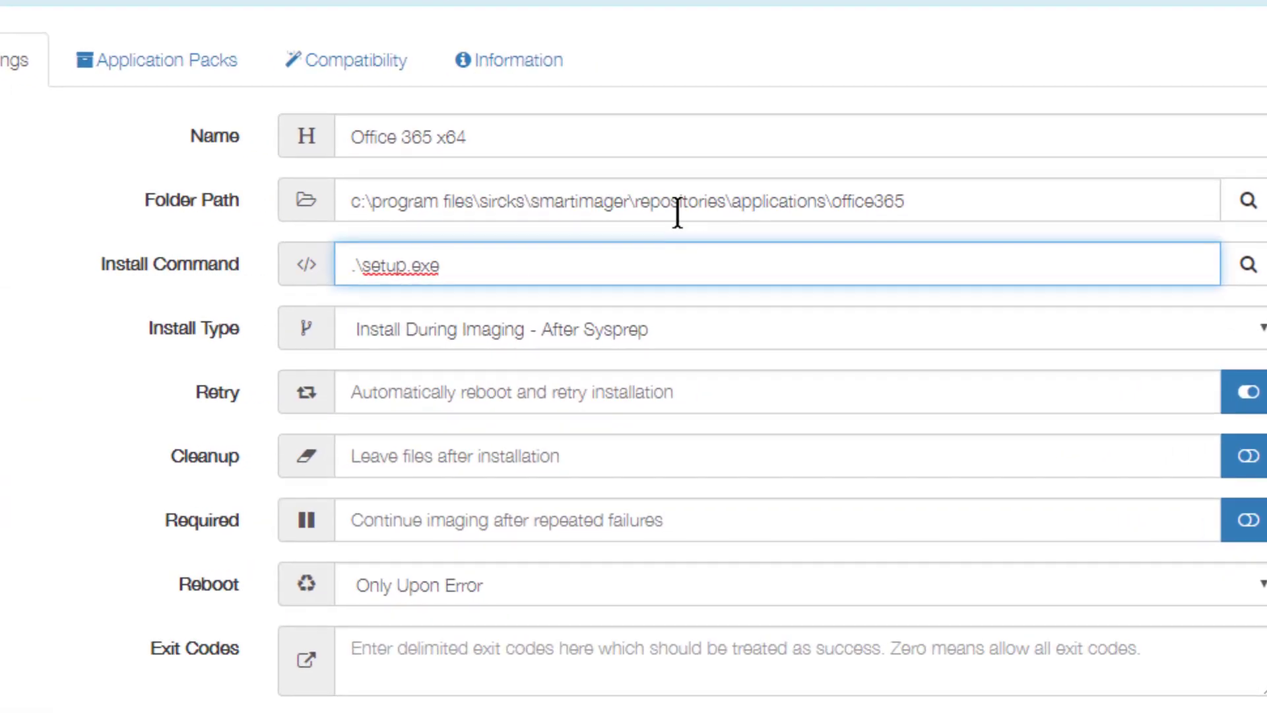
type("/configure")
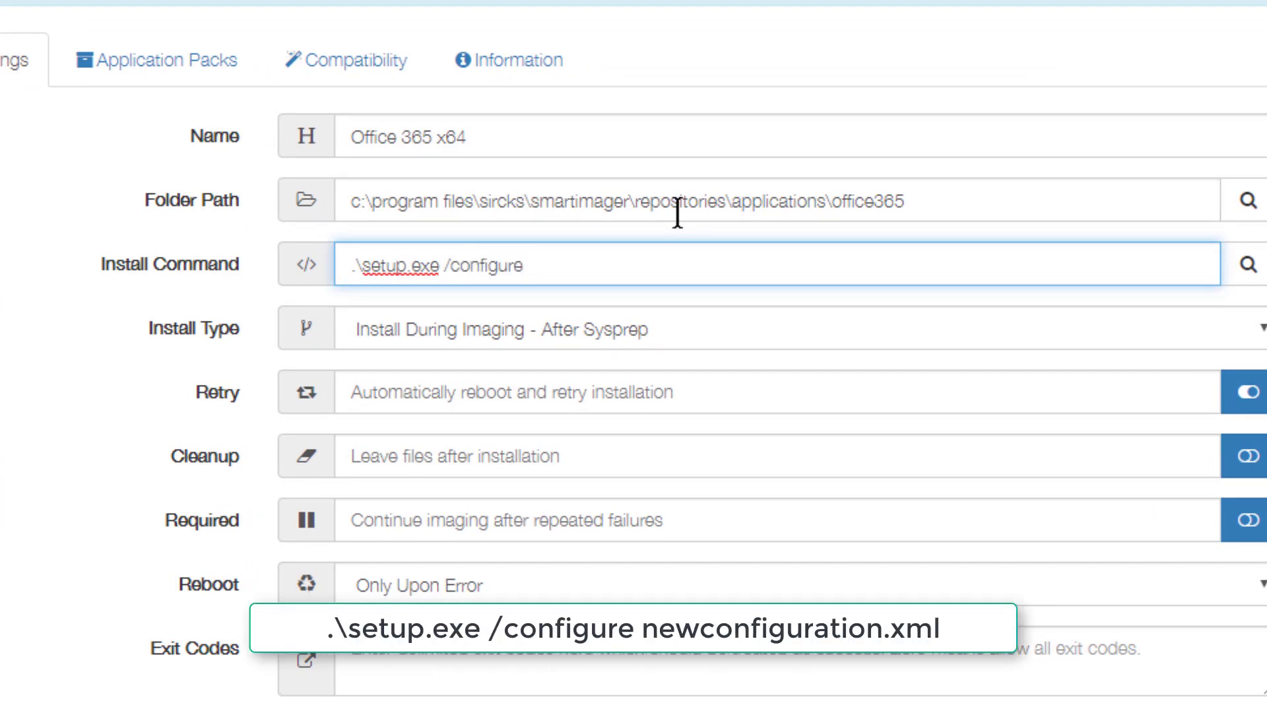
type(" newconfig")
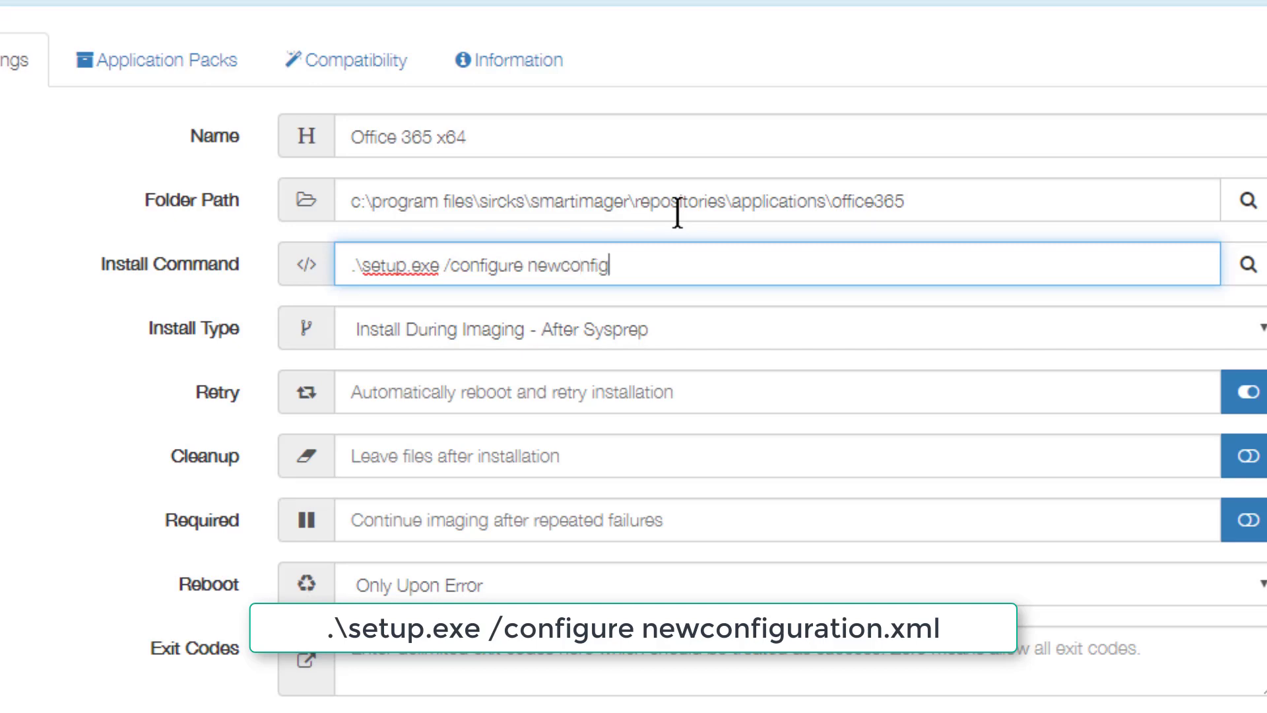
type("uration.xml")
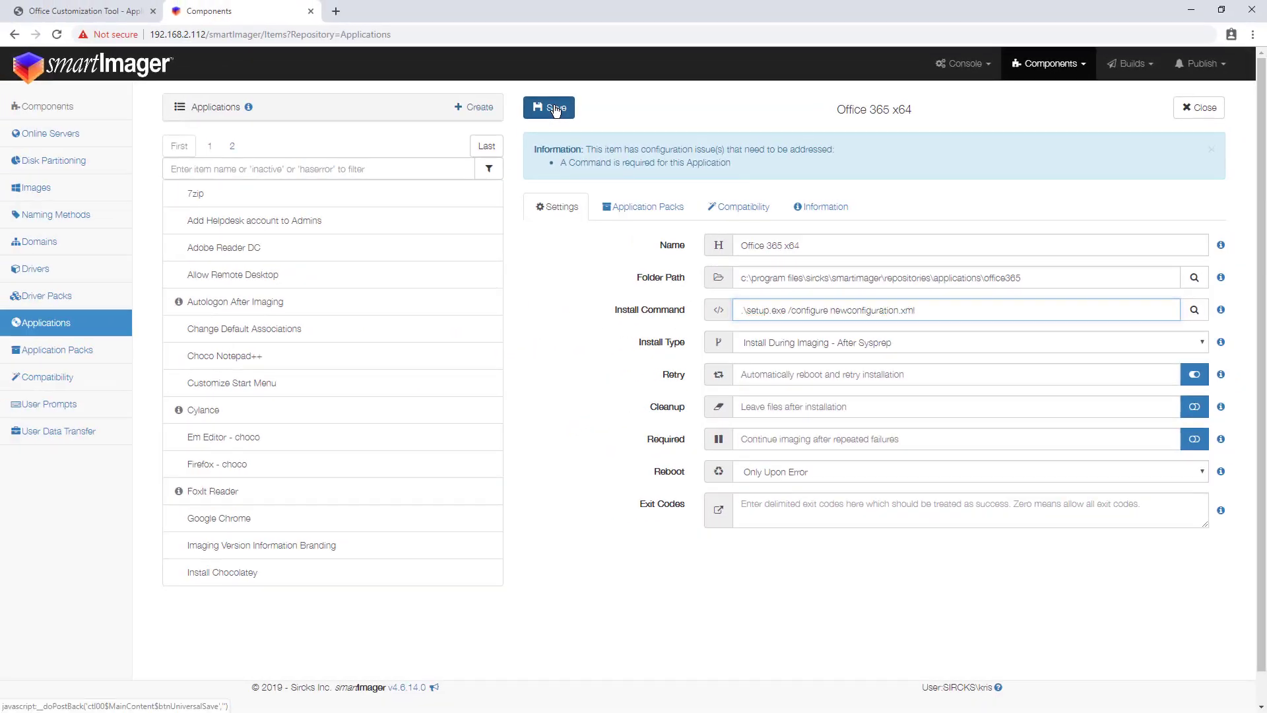
left_click(555, 107)
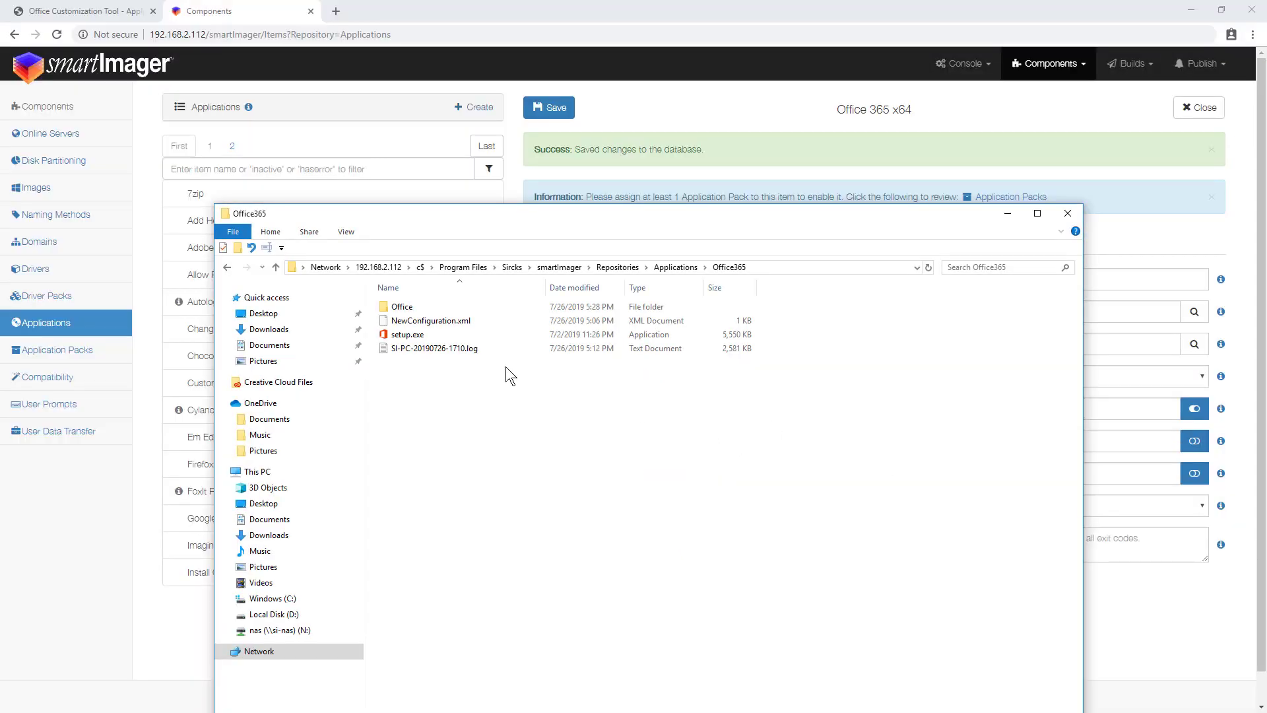
- Open NewConfiguration.xml from the server's Office365 folder in Notepad, highlight its SourcePath value, and enlarge the window to review the whole file
left_click(425, 323)
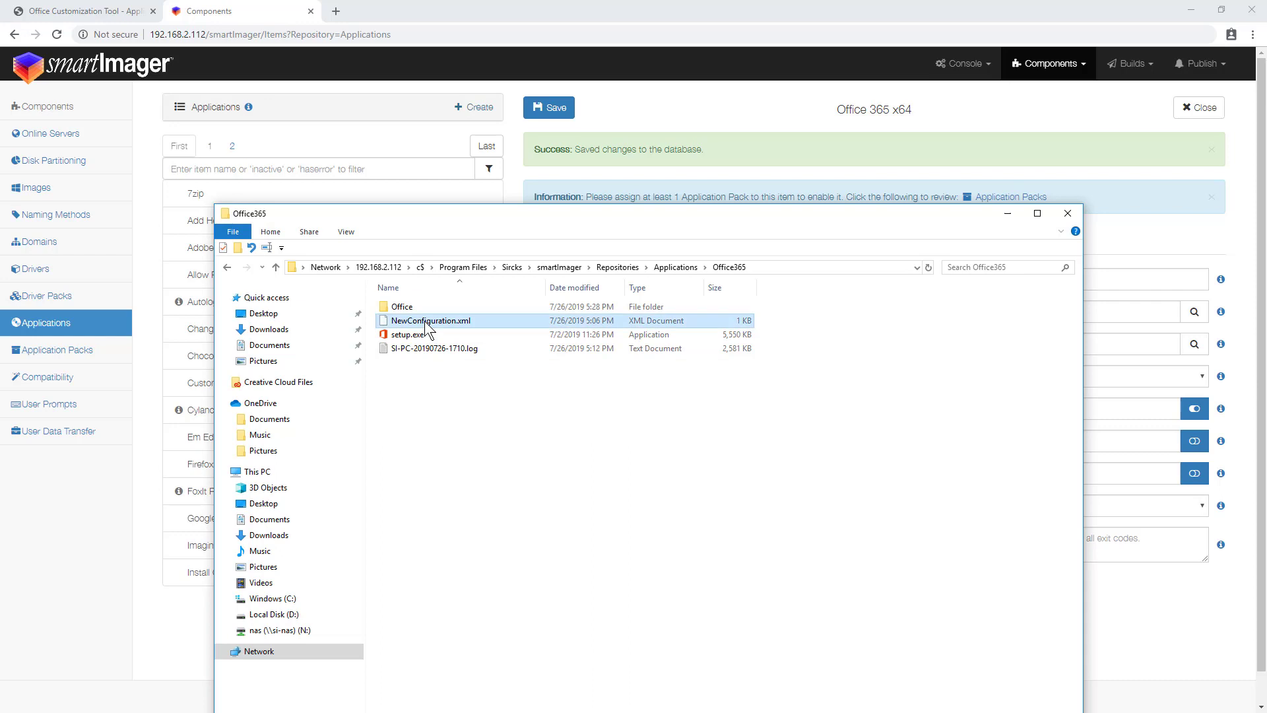
right_click(427, 328)
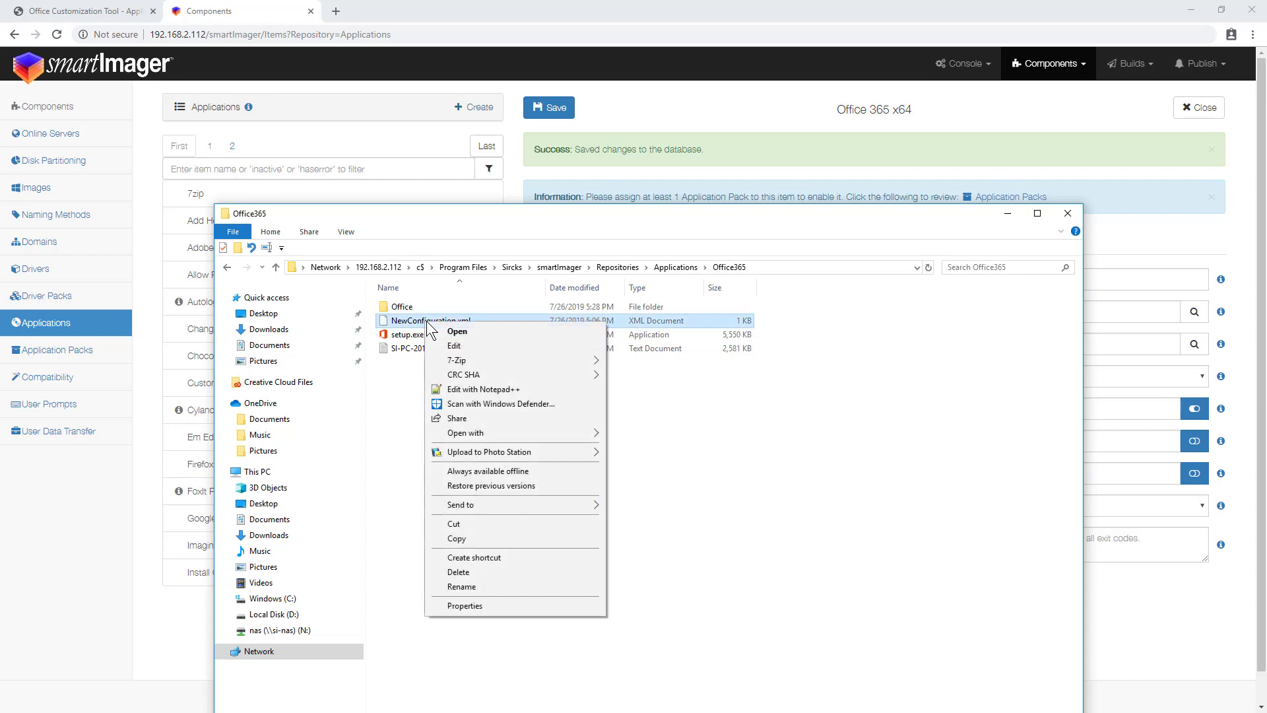
mouse_move(490, 432)
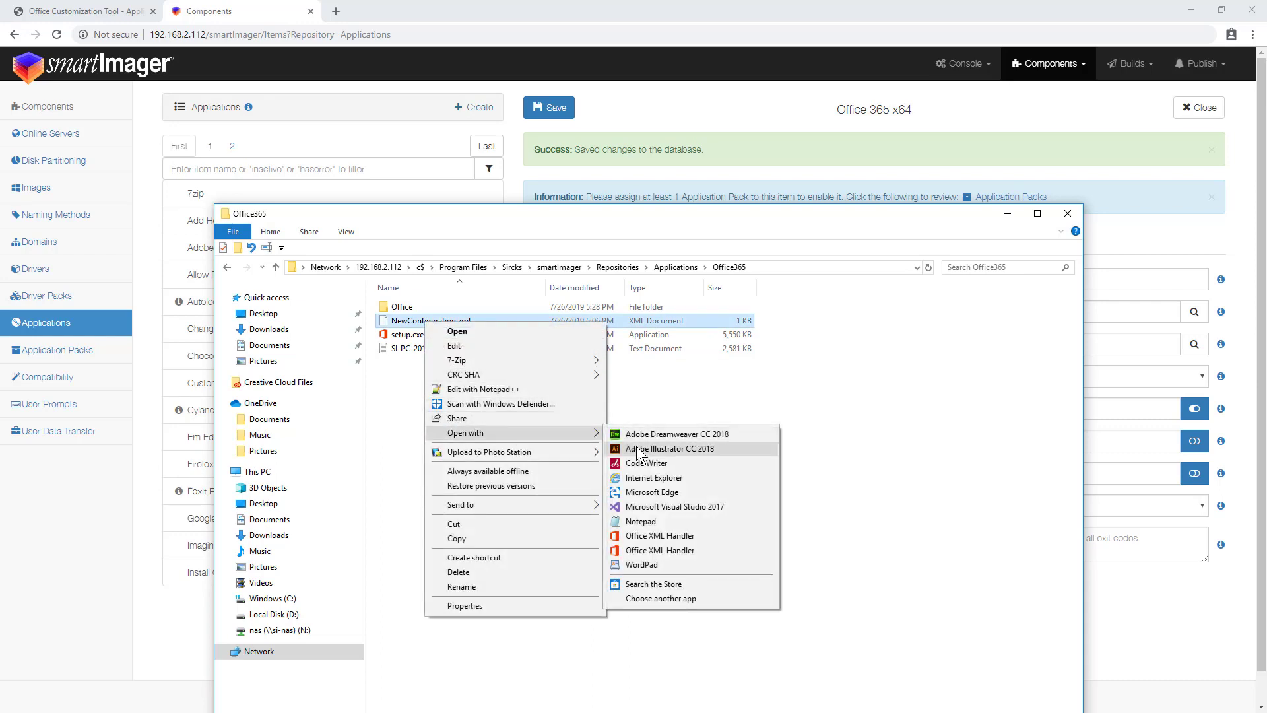
left_click(646, 521)
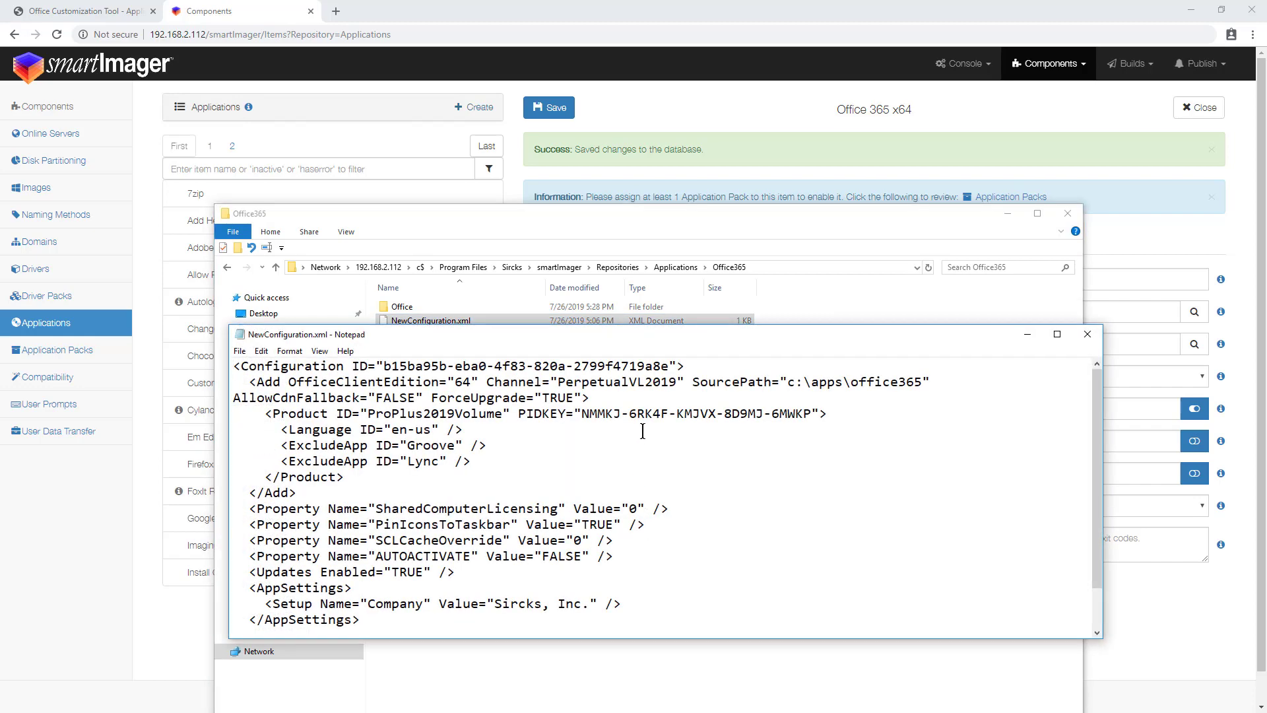
left_click_drag(663, 336, 590, 322)
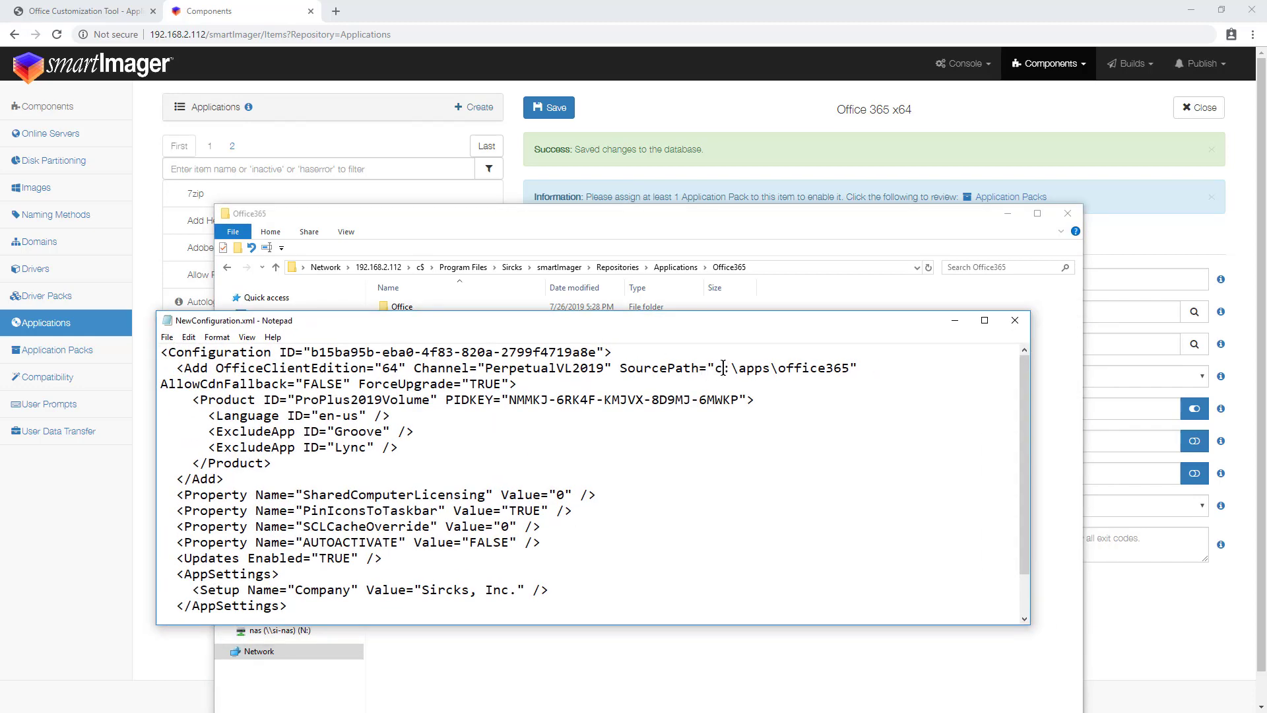
left_click_drag(714, 367, 852, 367)
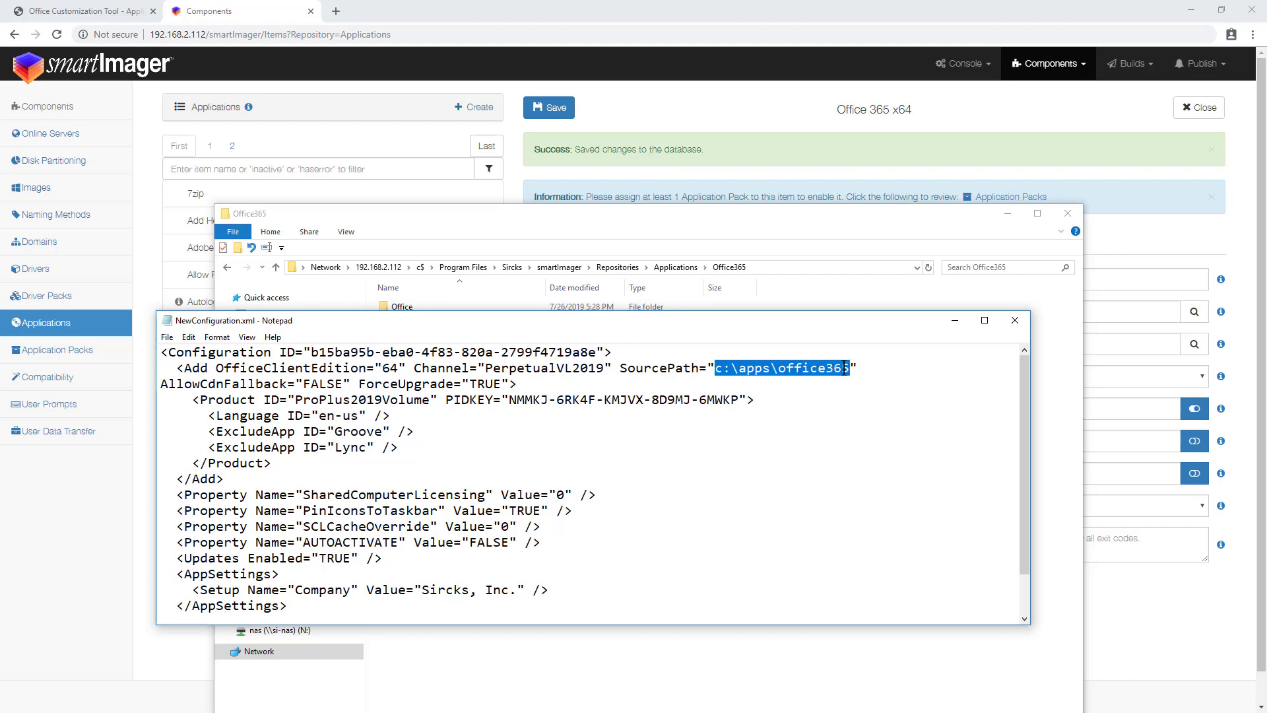
left_click_drag(1029, 629, 1070, 686)
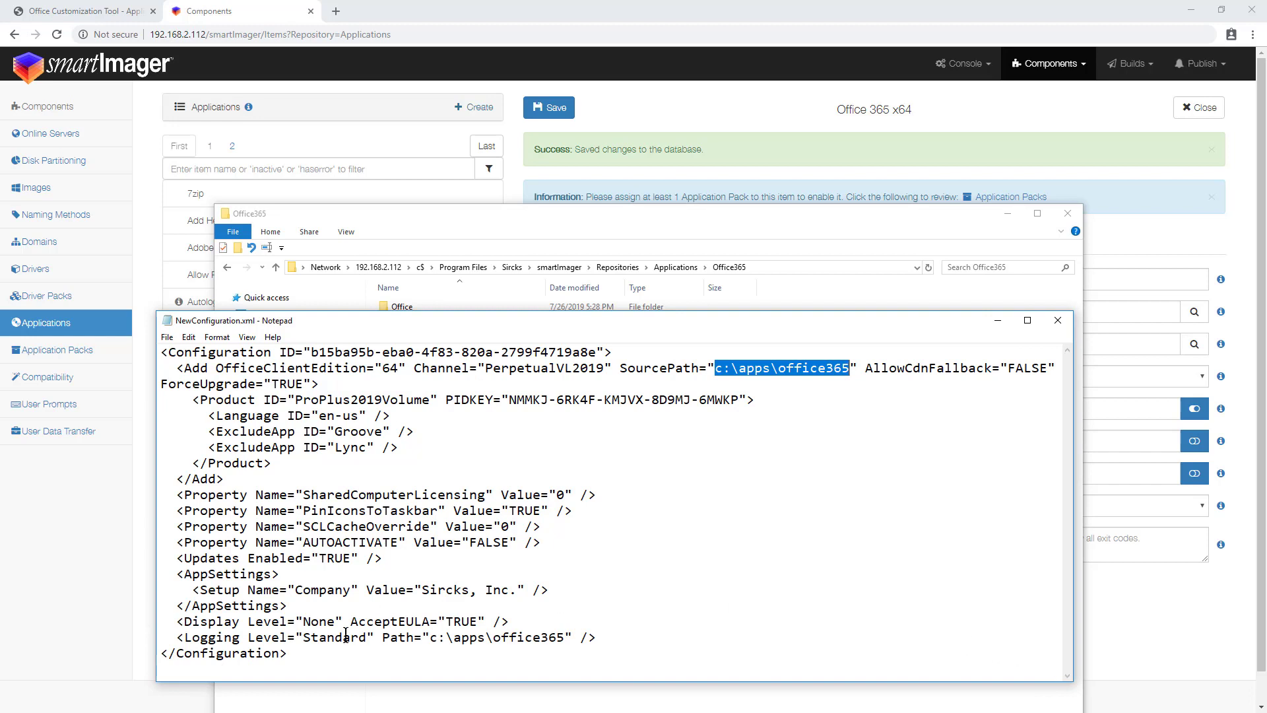
- Compare the logging path in NewConfiguration.xml with the office365 folder name in the application's folder path in the smartImager console
left_click_drag(429, 637, 562, 635)
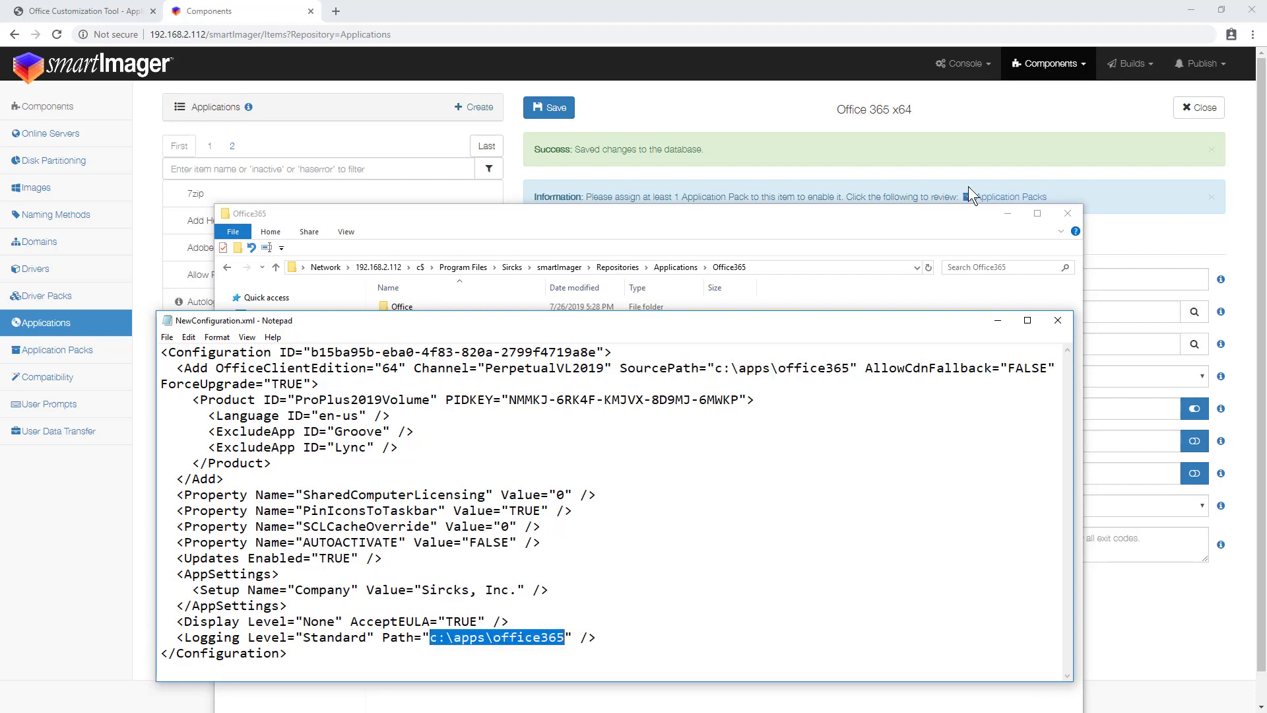
left_click(867, 31)
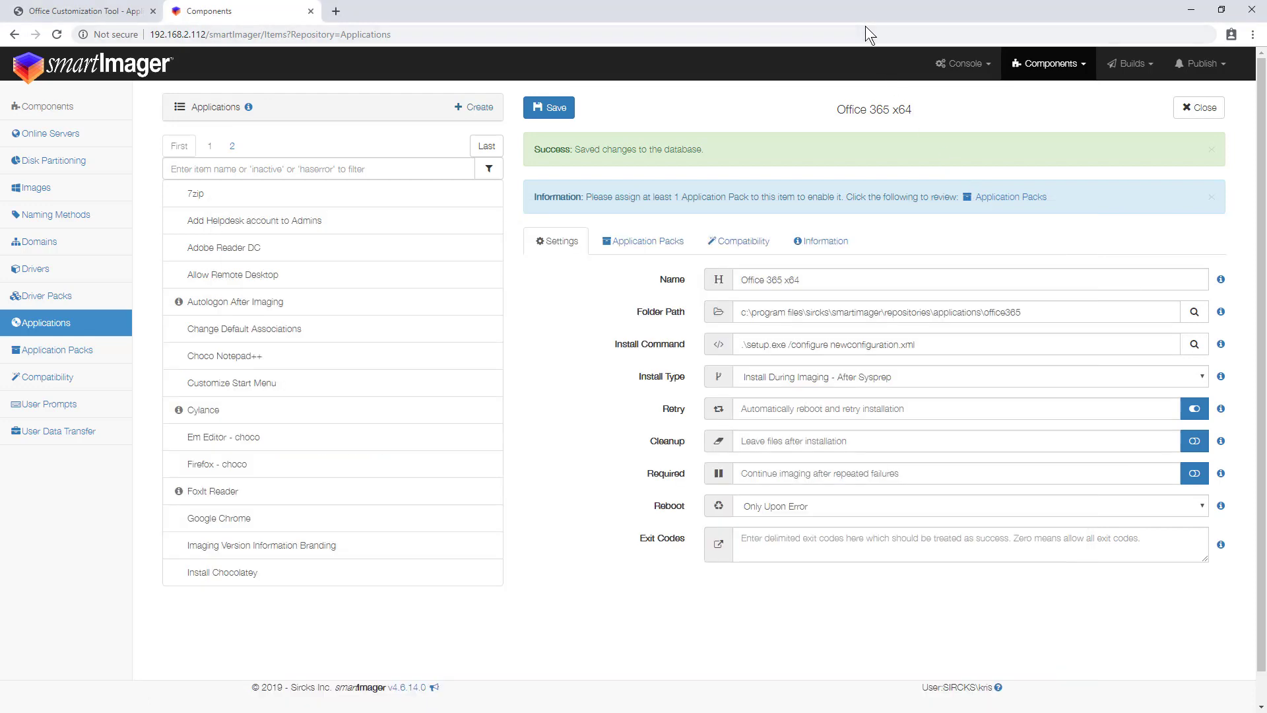
double_click(1000, 312)
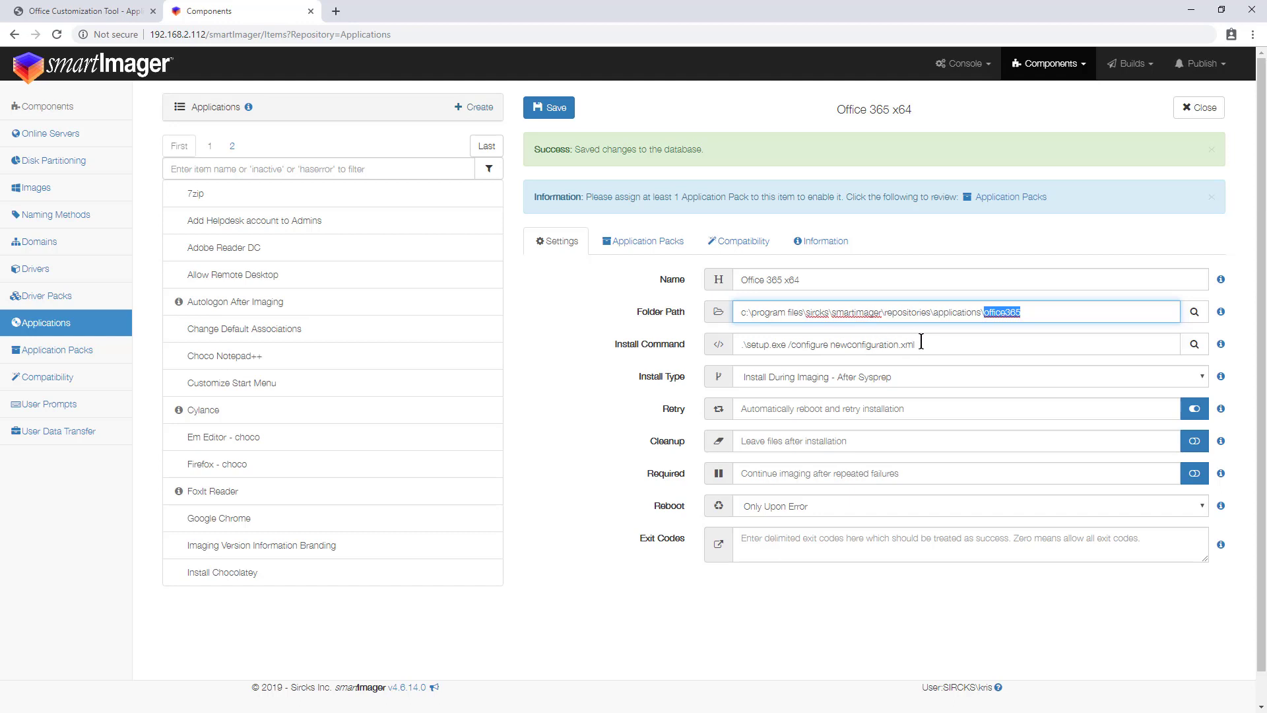
- Assign the Office 365 x64 application to the Default Applications pack and save it
left_click(559, 111)
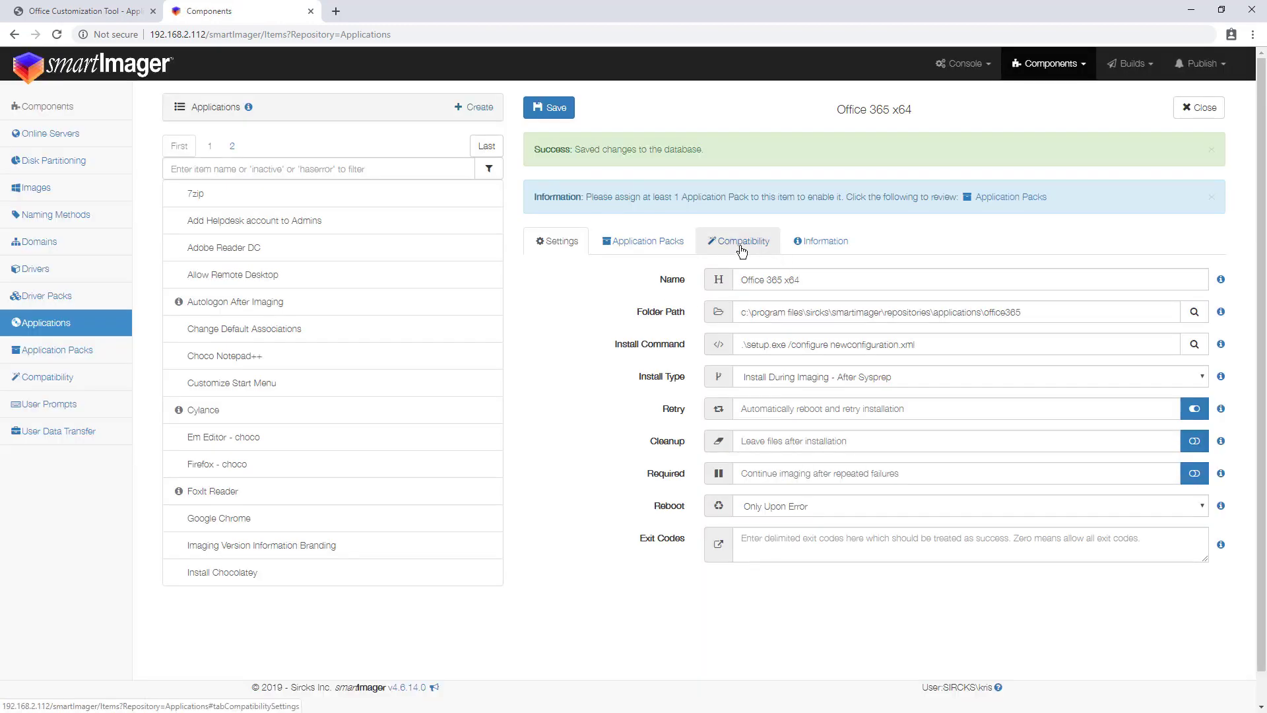
left_click(644, 243)
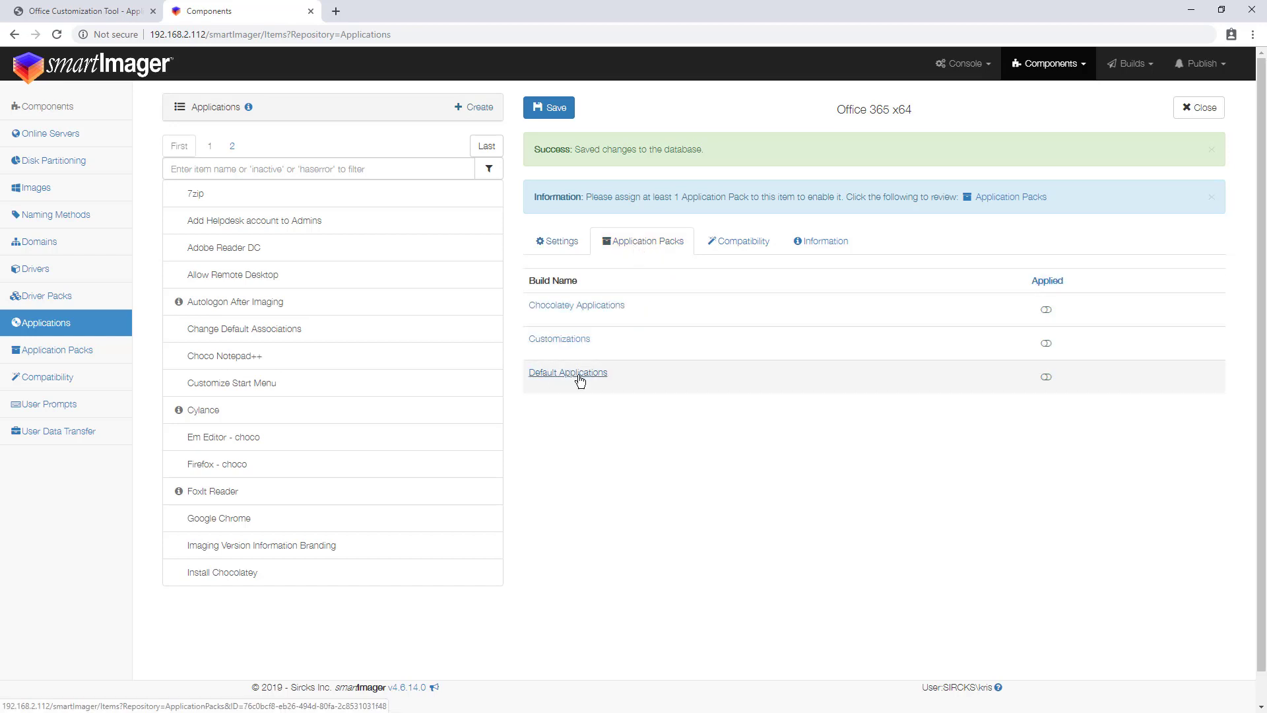
left_click(1047, 377)
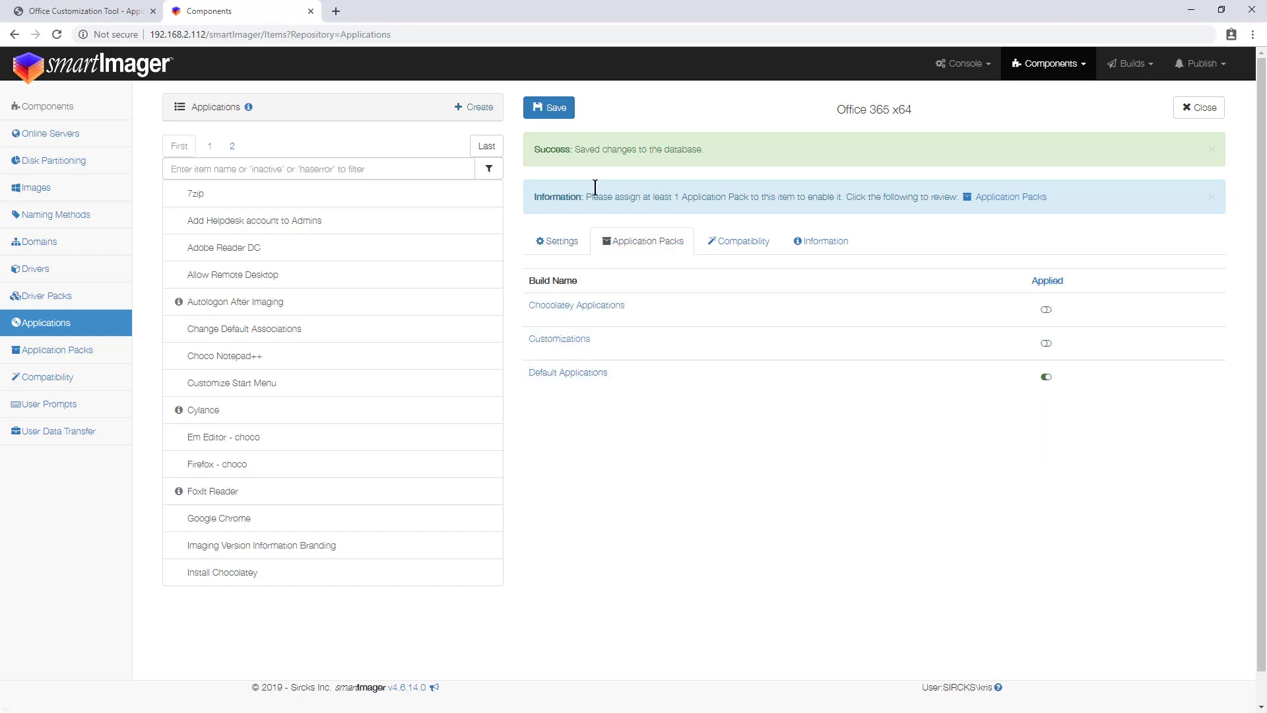
left_click(528, 105)
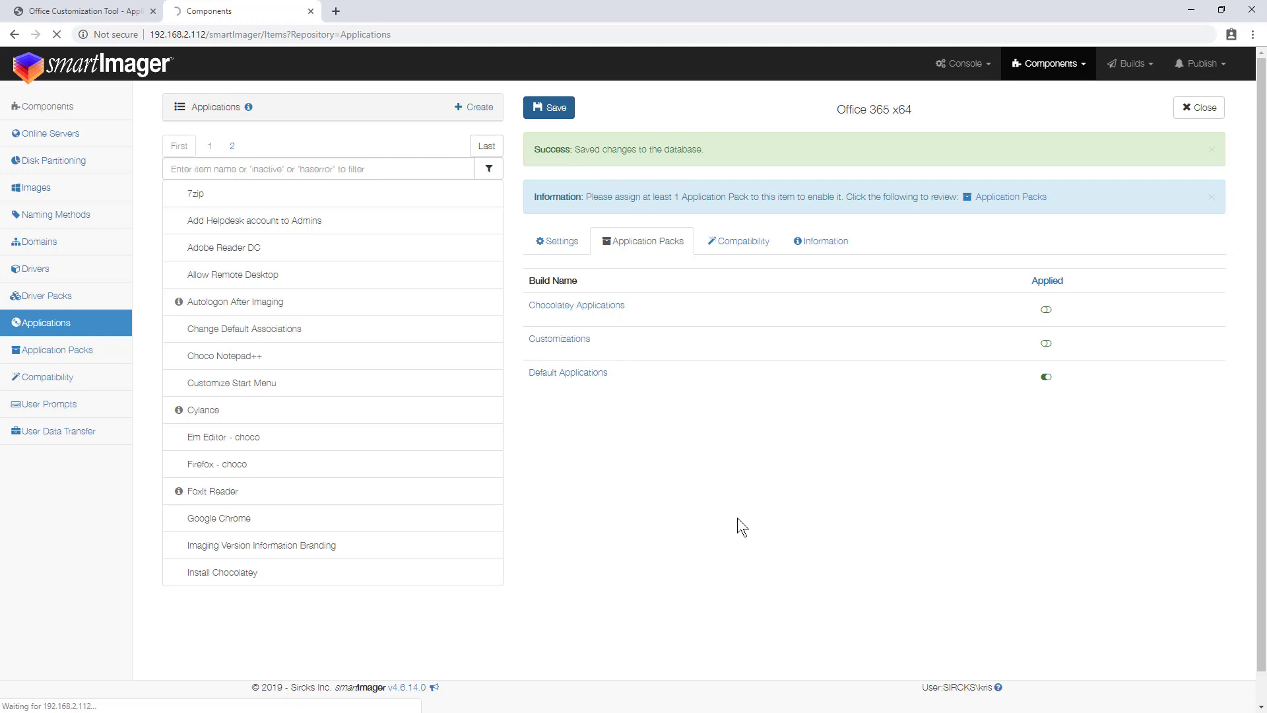
- In the Default Applications pack, move Office 365 x64 ahead of Imaging Version Information Branding in the application order and save the pack
left_click(65, 350)
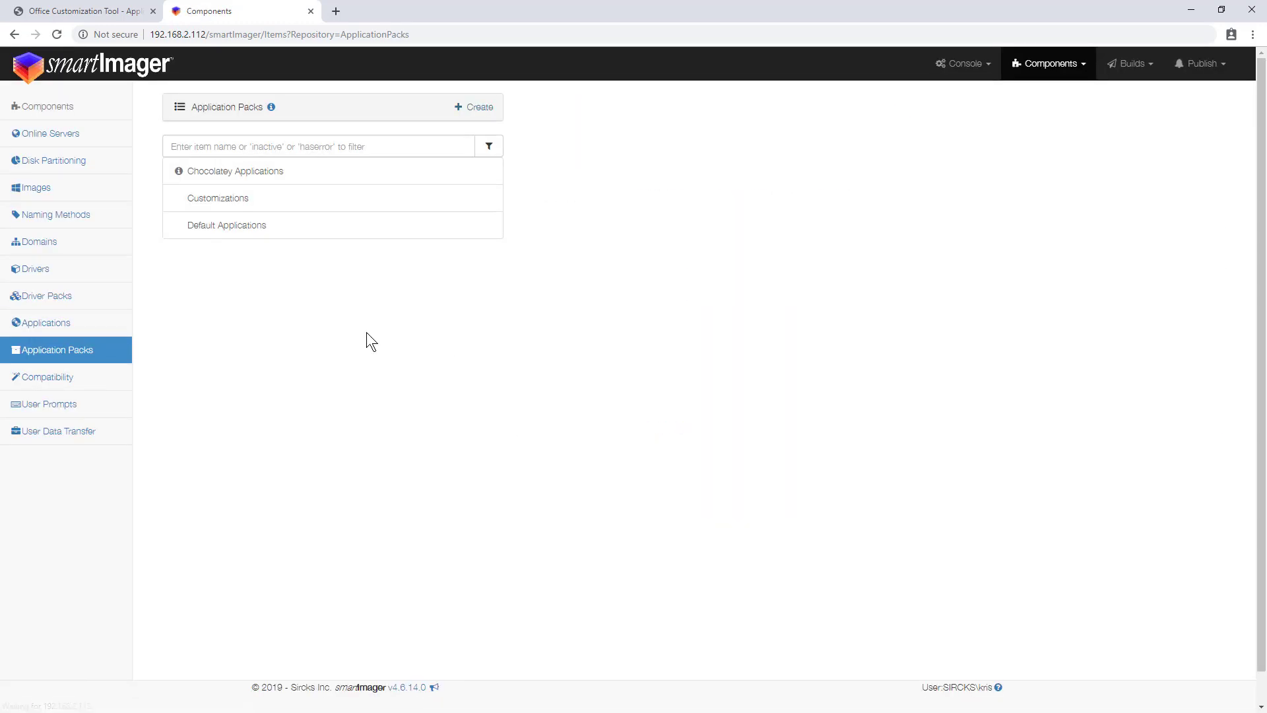
left_click(217, 225)
left_click(644, 145)
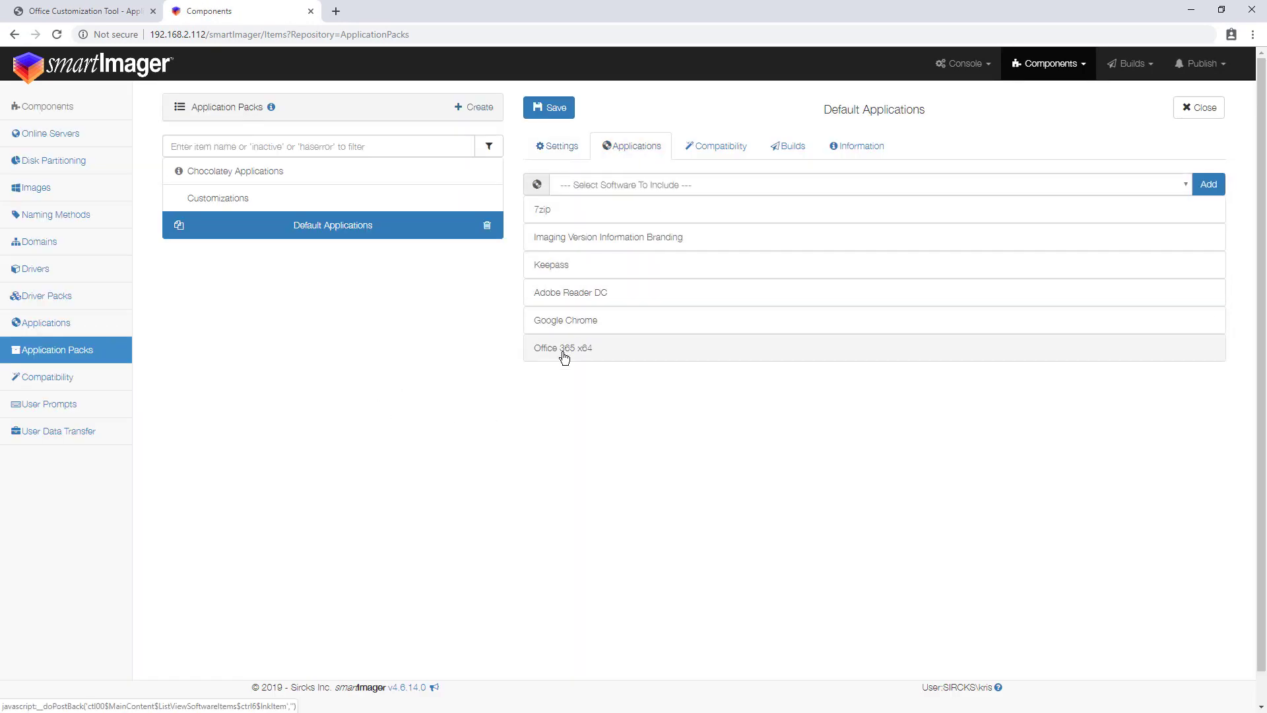
left_click(541, 350)
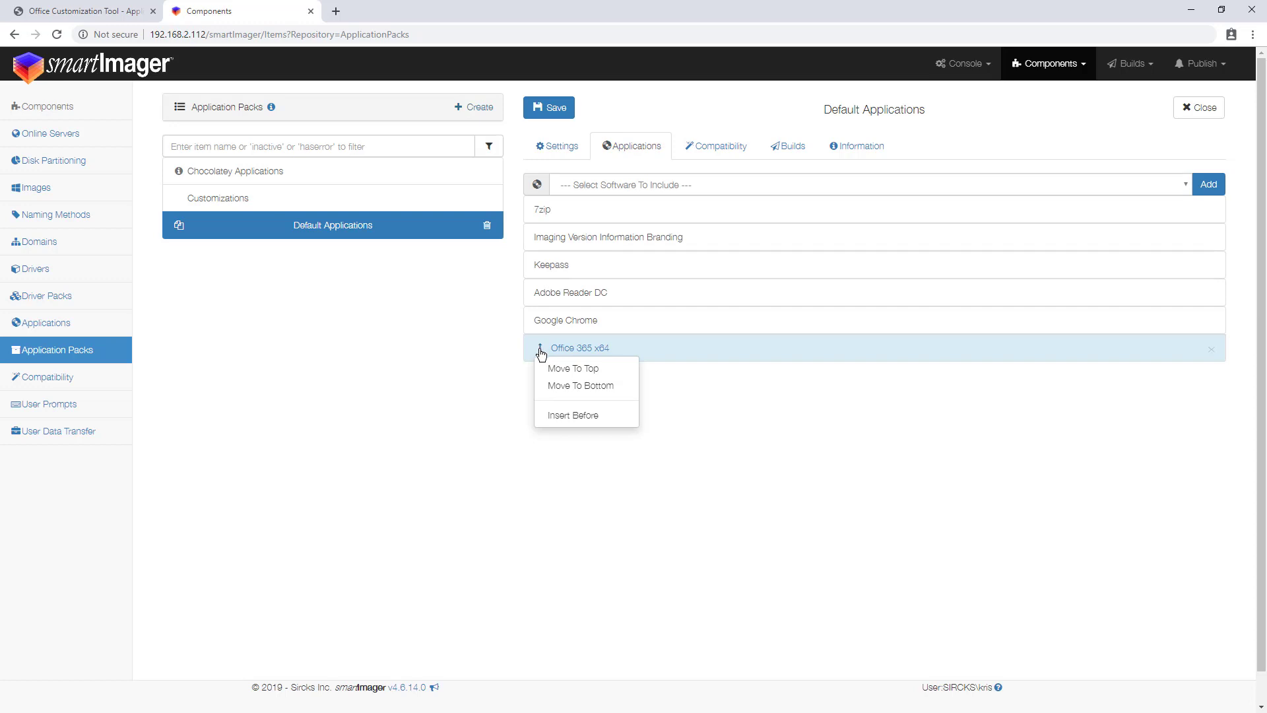
left_click(560, 415)
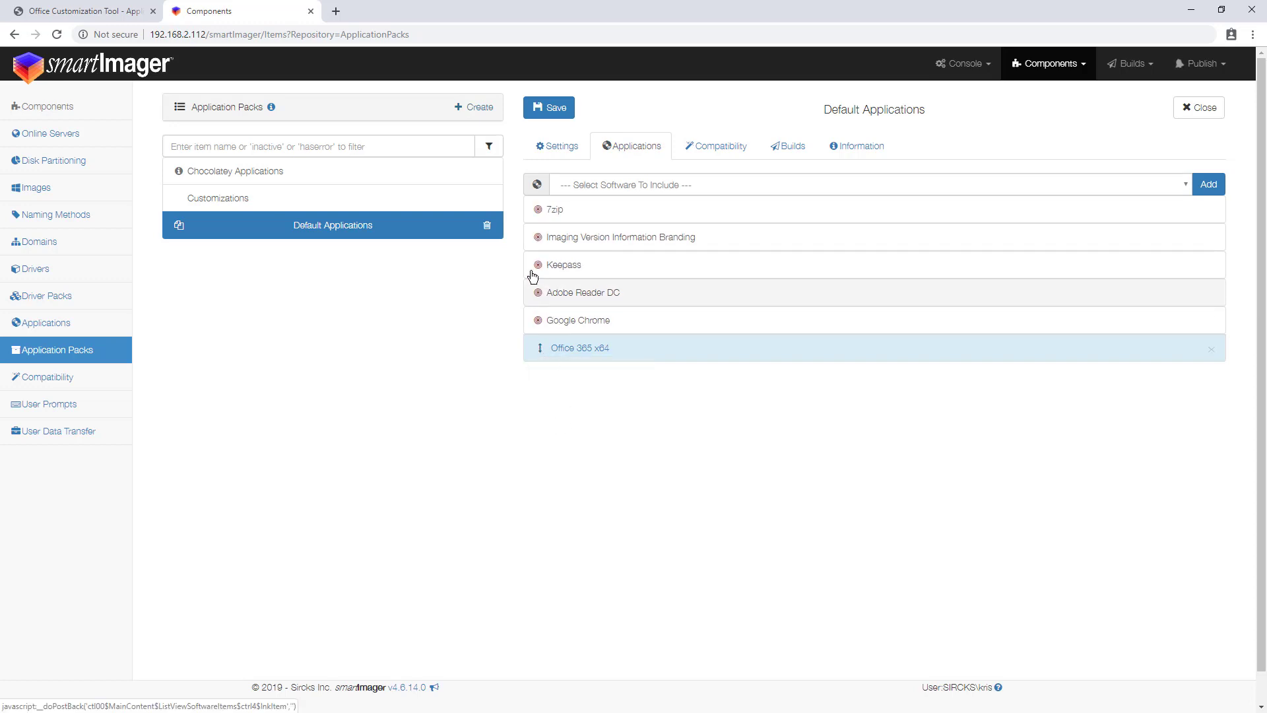
left_click(539, 237)
left_click(554, 113)
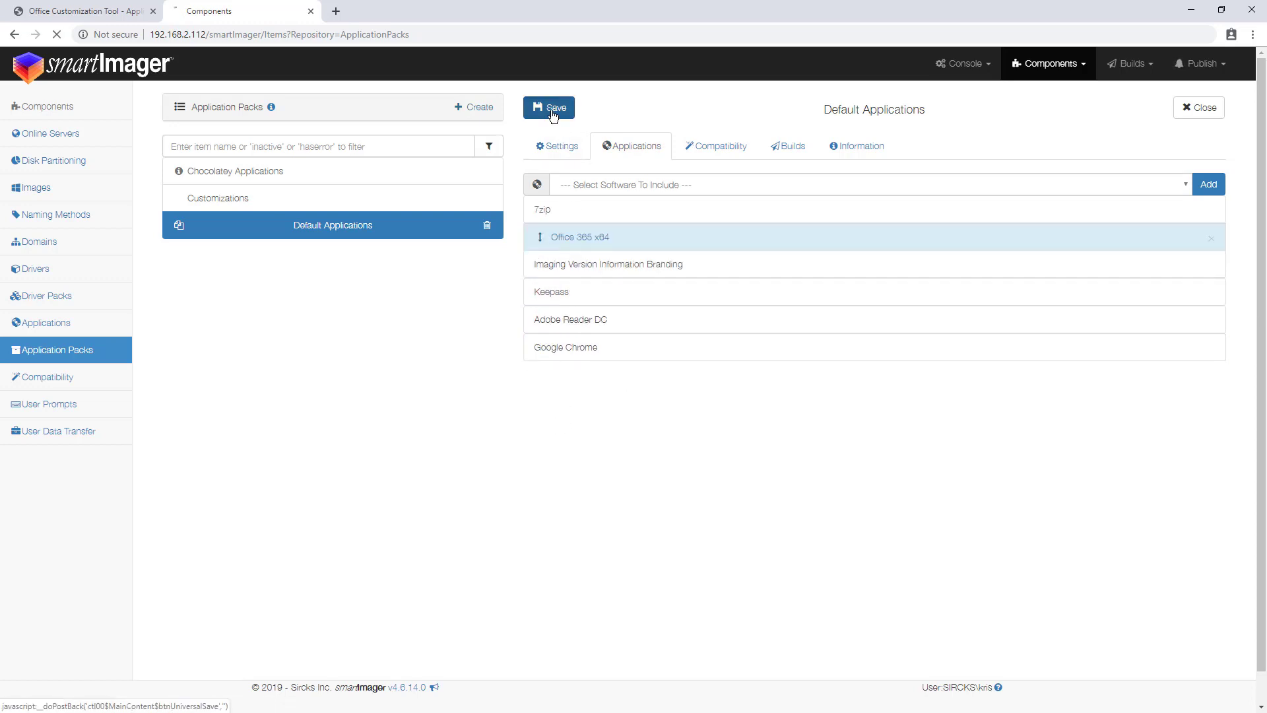